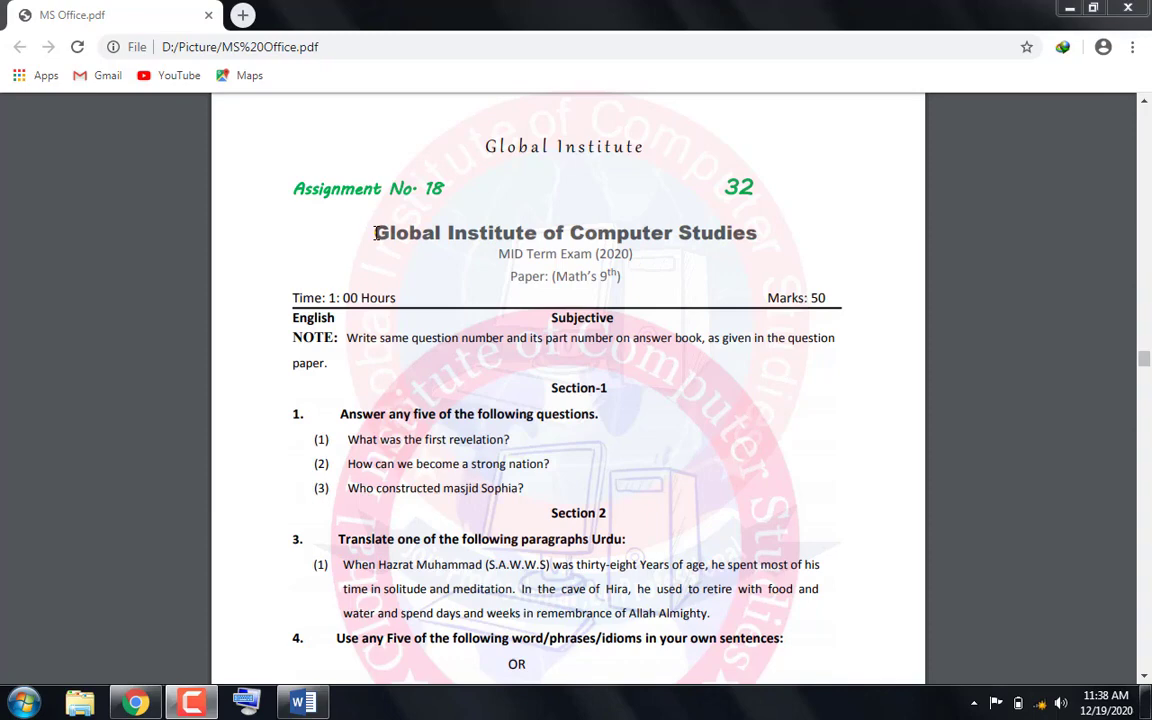
Copy the heading "Global Institute of Computer Studies" from the exam paper in the PDF
left_click_drag(375, 233, 770, 240)
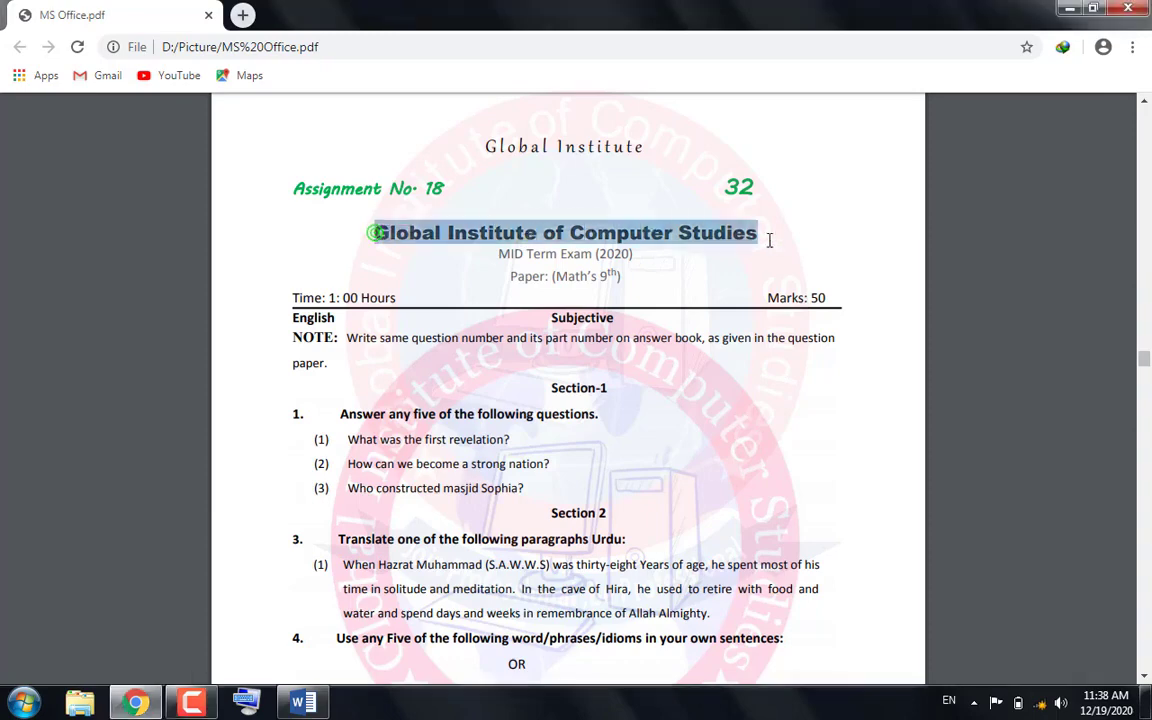
right_click(661, 240)
left_click(681, 249)
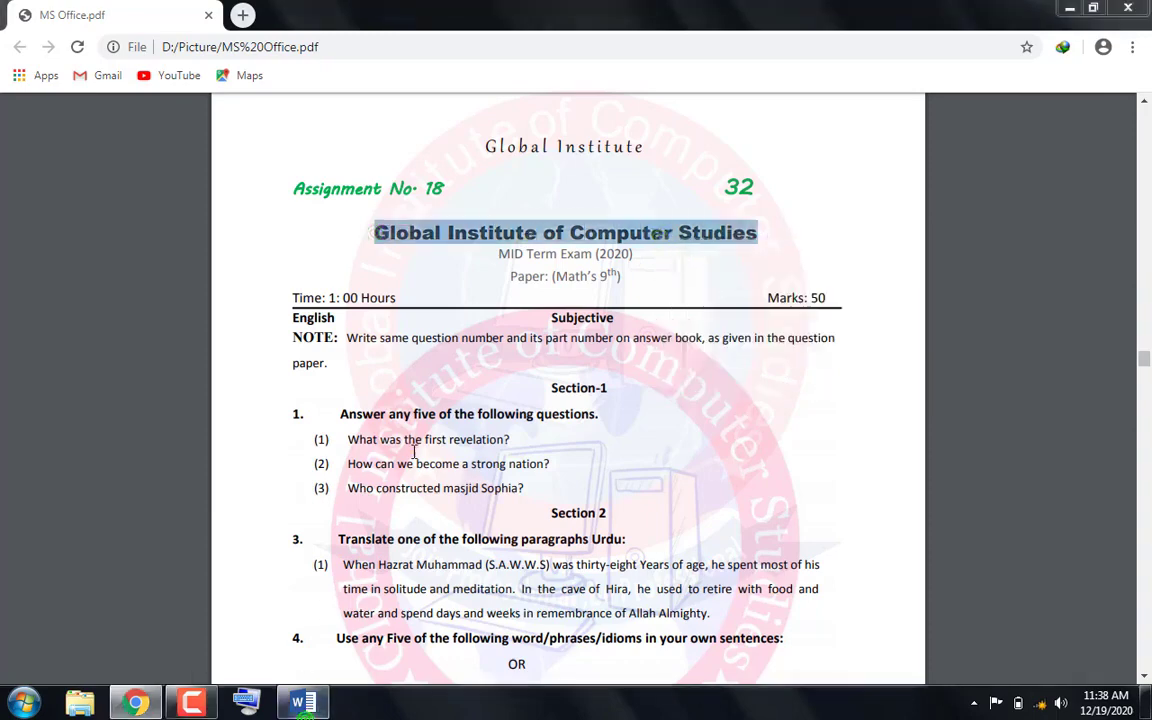
Switch to the blank Word document and set its paper size to A4
left_click(298, 703)
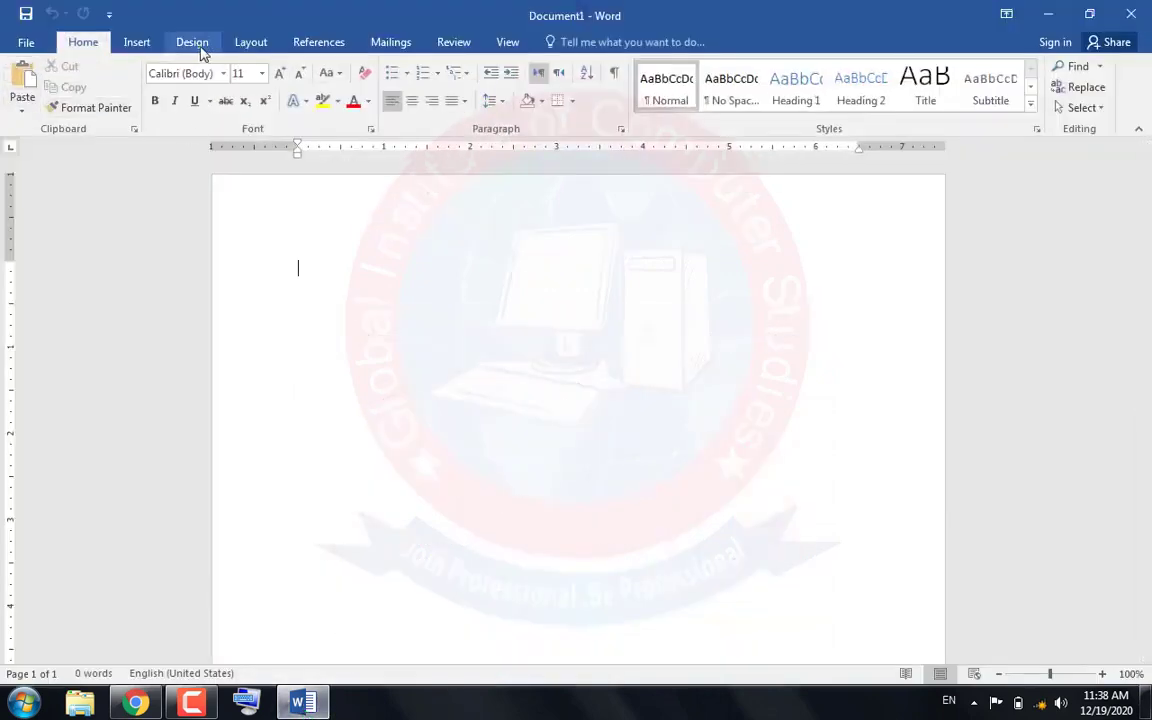
left_click(251, 42)
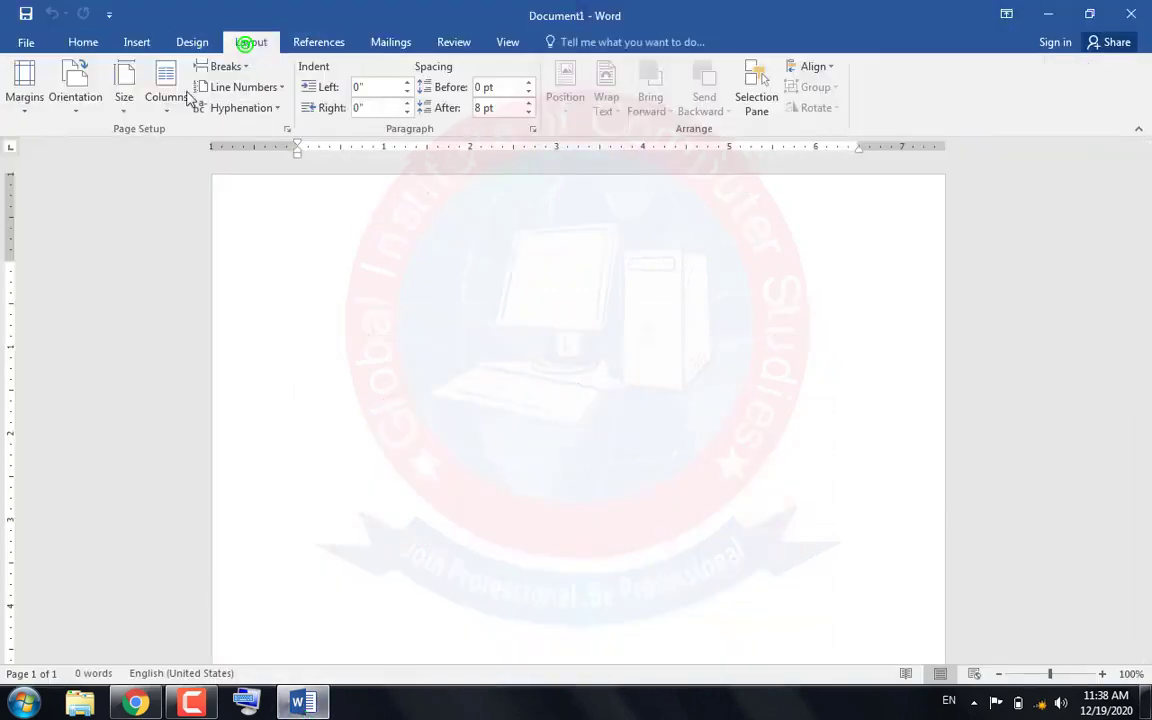
left_click(121, 102)
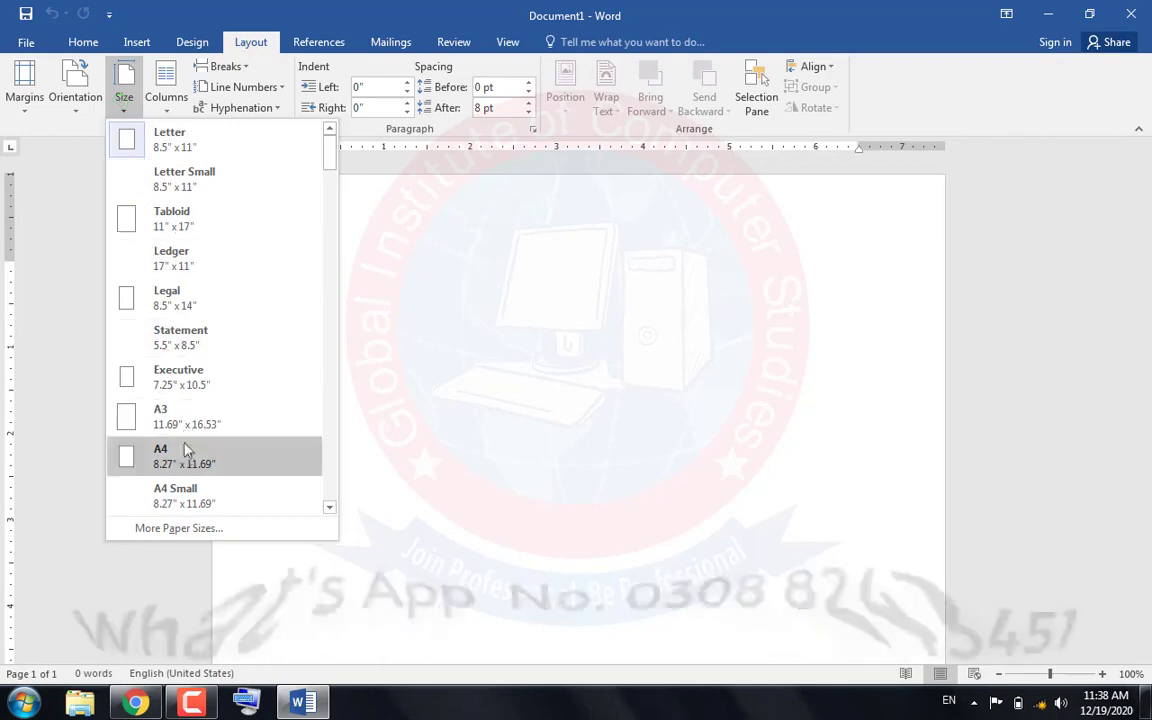
left_click(184, 451)
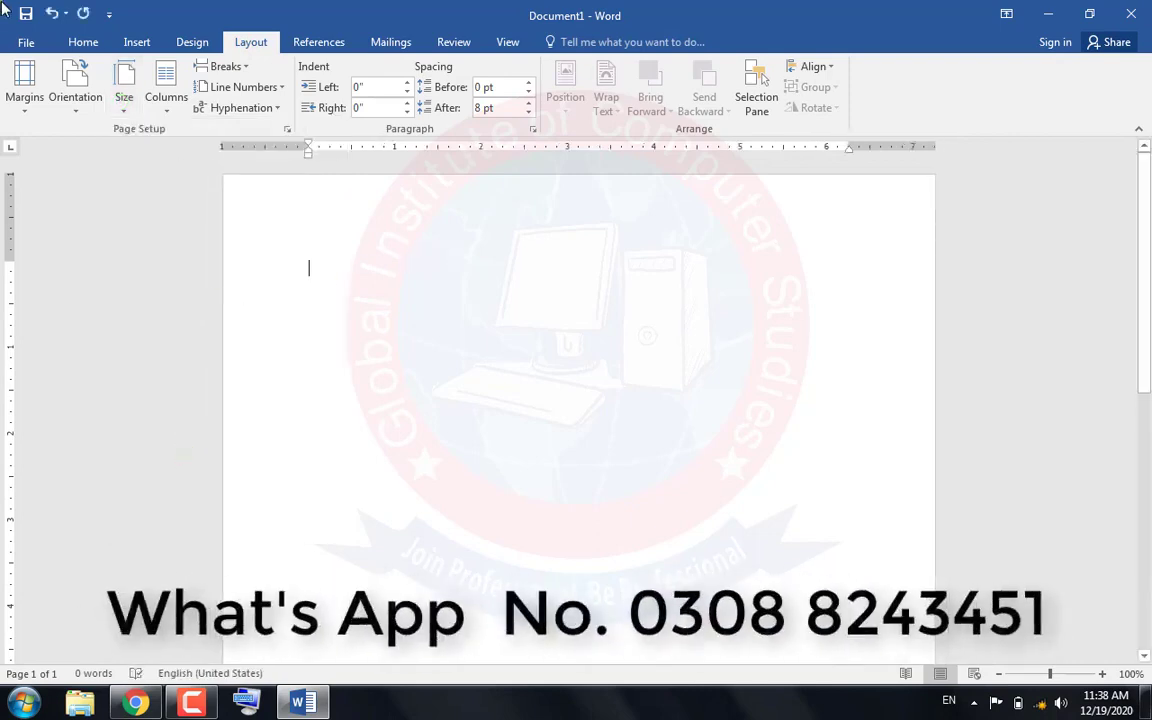
Paste the copied heading into the document and format it bold, centred, 16 pt and orange
left_click(80, 42)
left_click(23, 82)
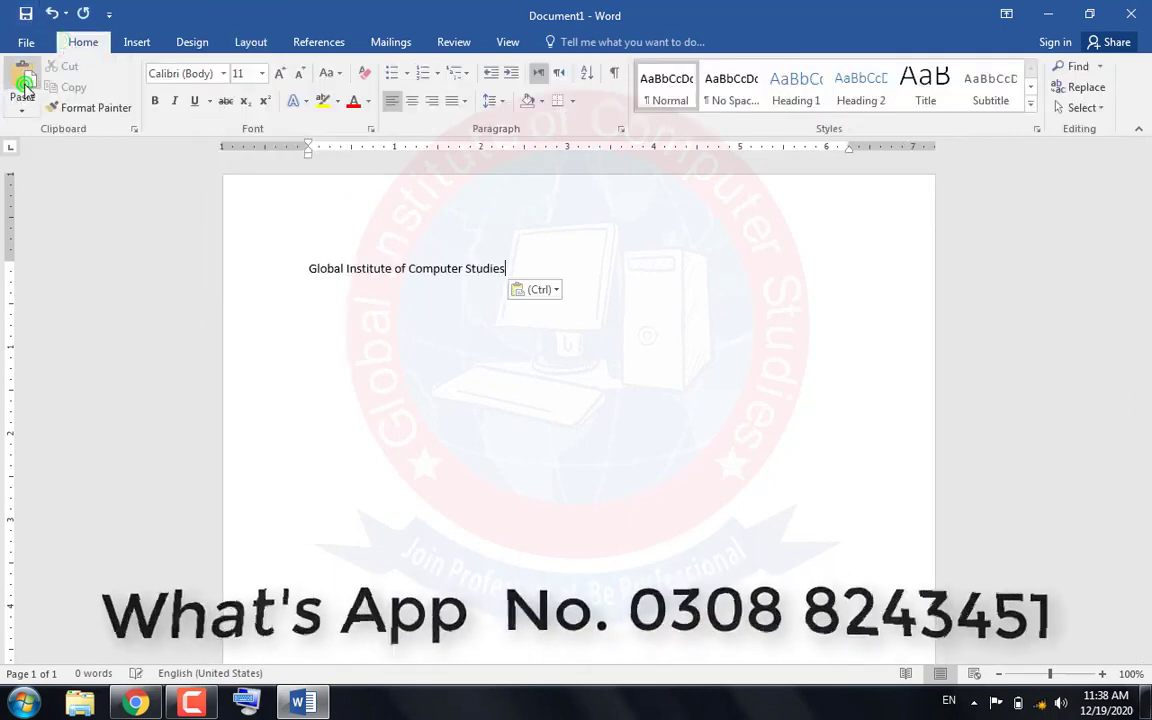
left_click_drag(307, 268, 494, 257)
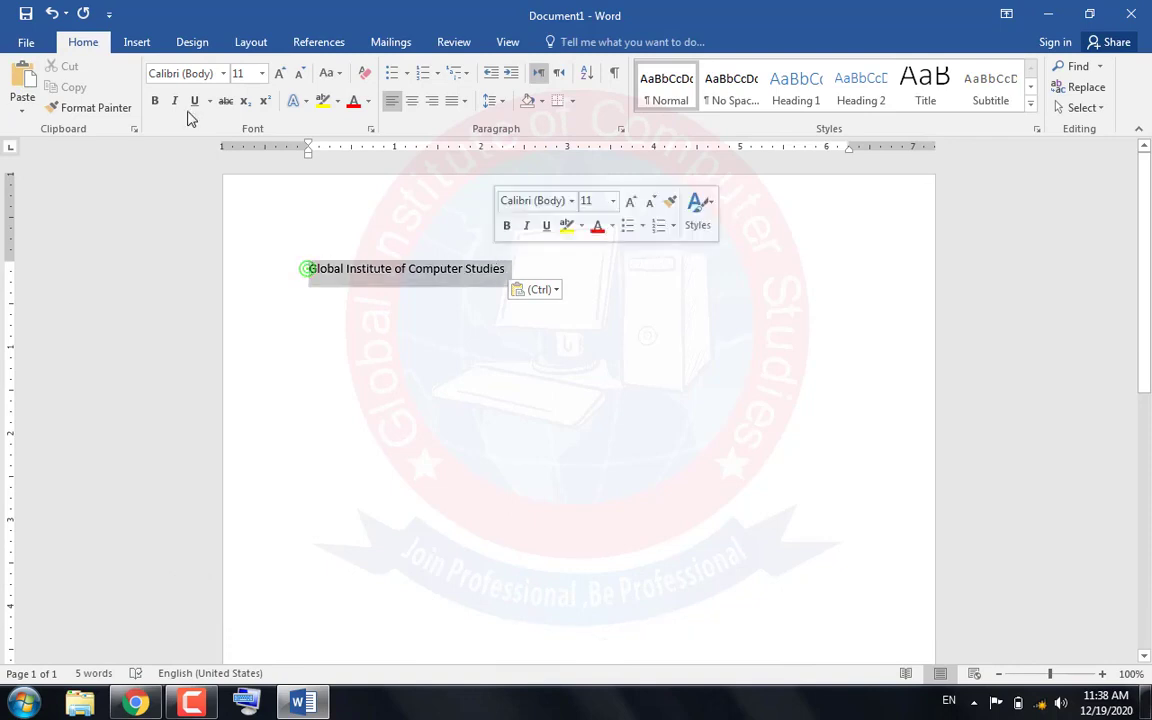
left_click(155, 100)
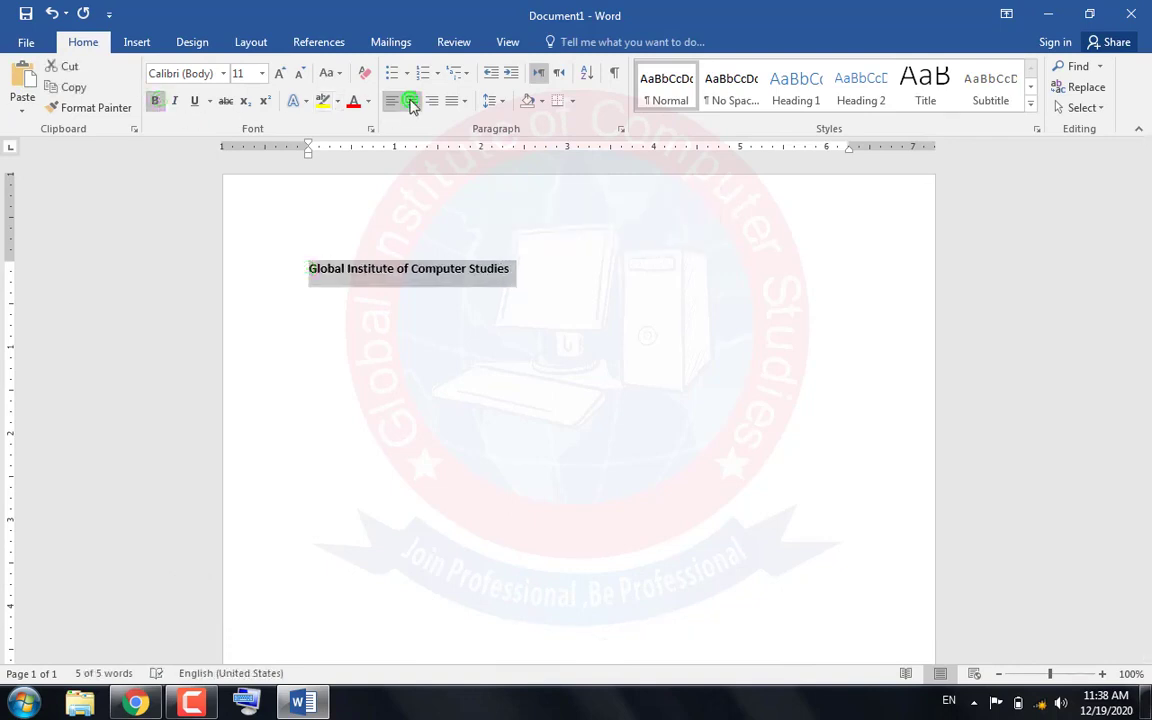
left_click(411, 103)
left_click(279, 74)
left_click(279, 74)
left_click(279, 74)
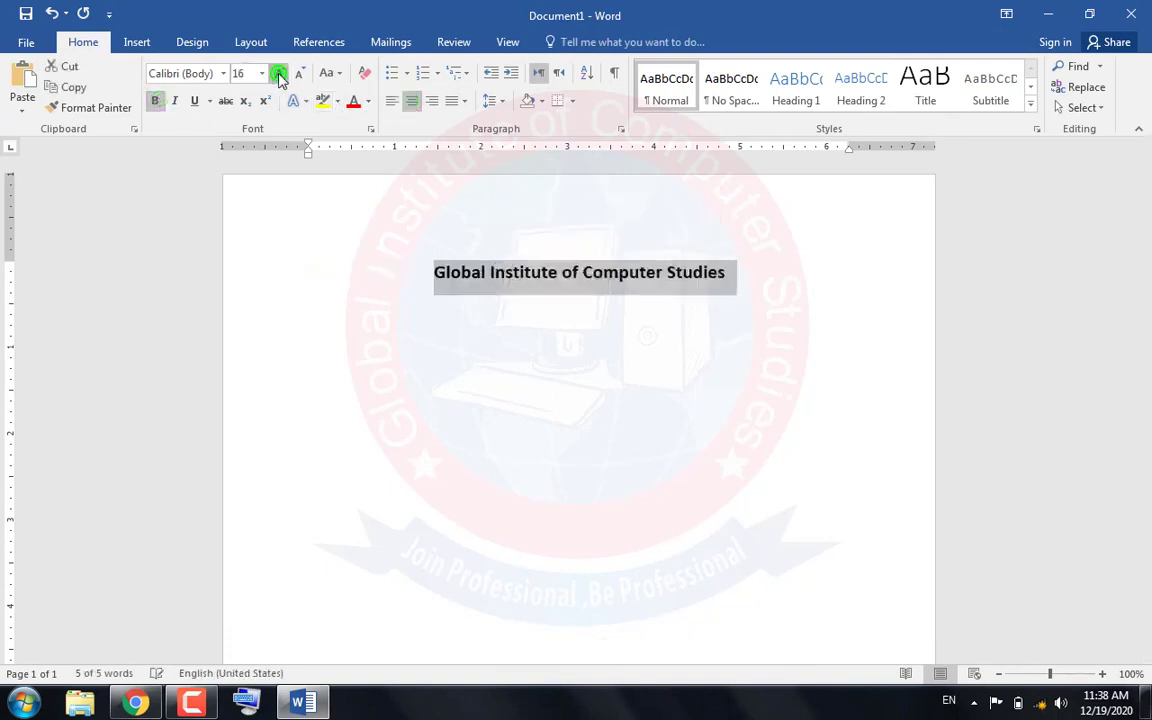
left_click(369, 102)
left_click(428, 159)
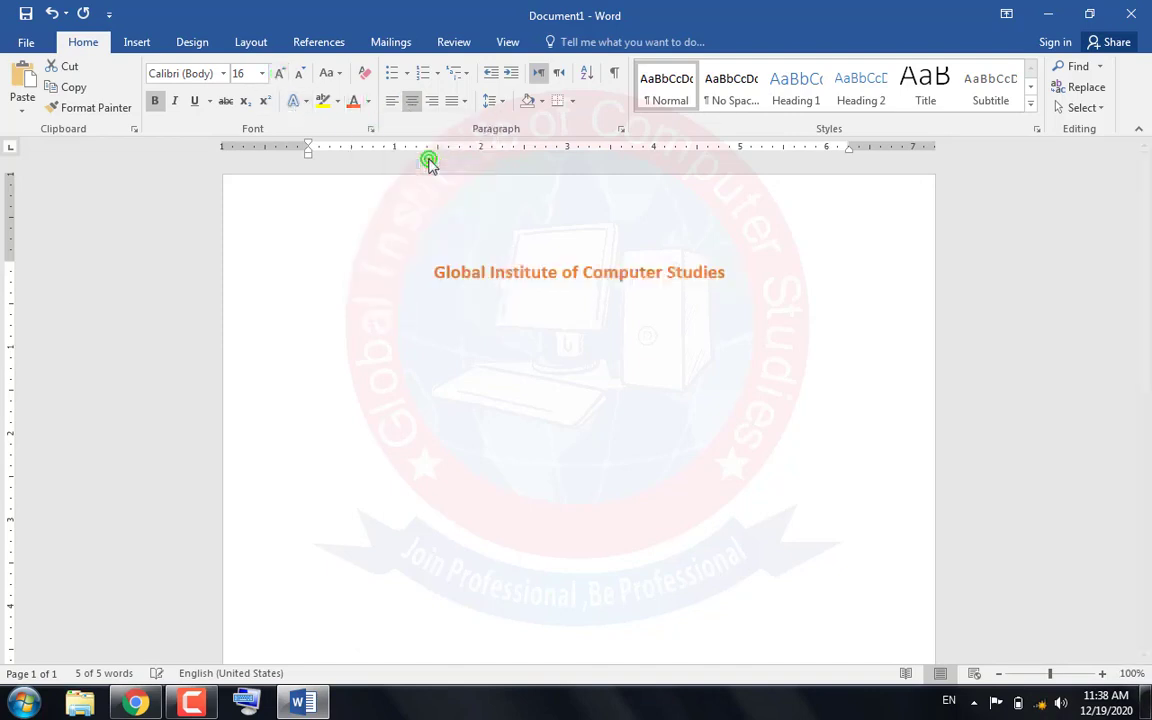
Add a new line below the heading and copy the "MID Term Exam (2020)" and "Paper: (Math's 9th)" lines from the PDF in Chrome
left_click(752, 284)
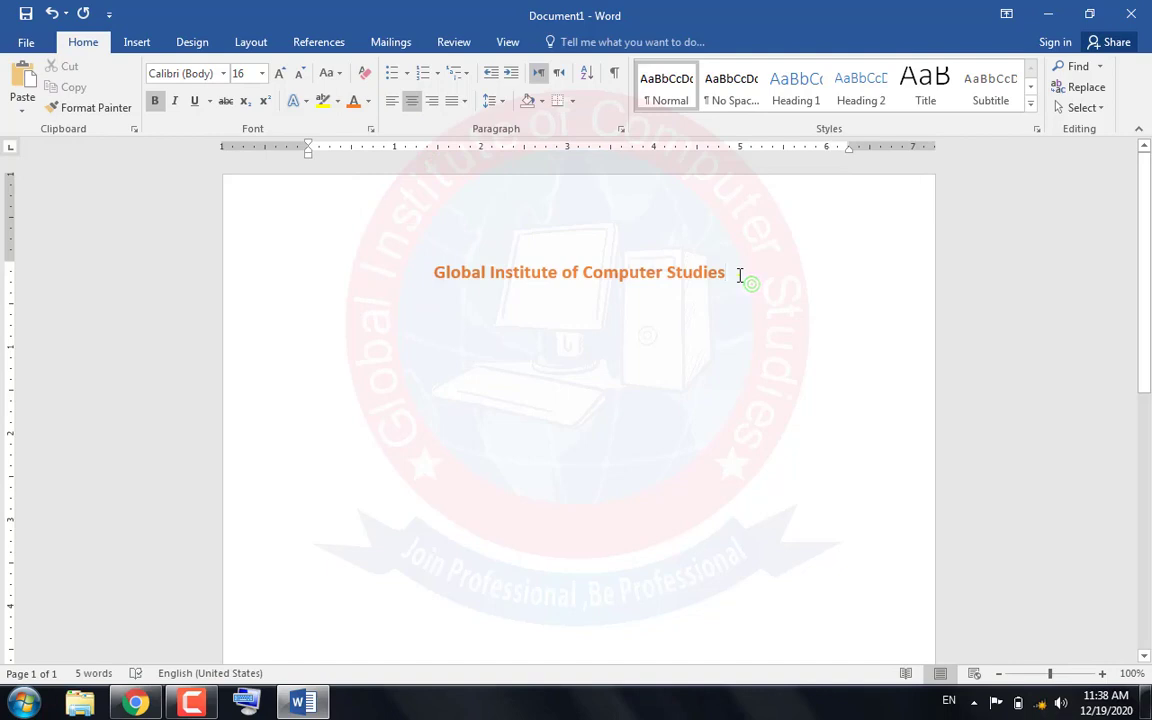
key("Return")
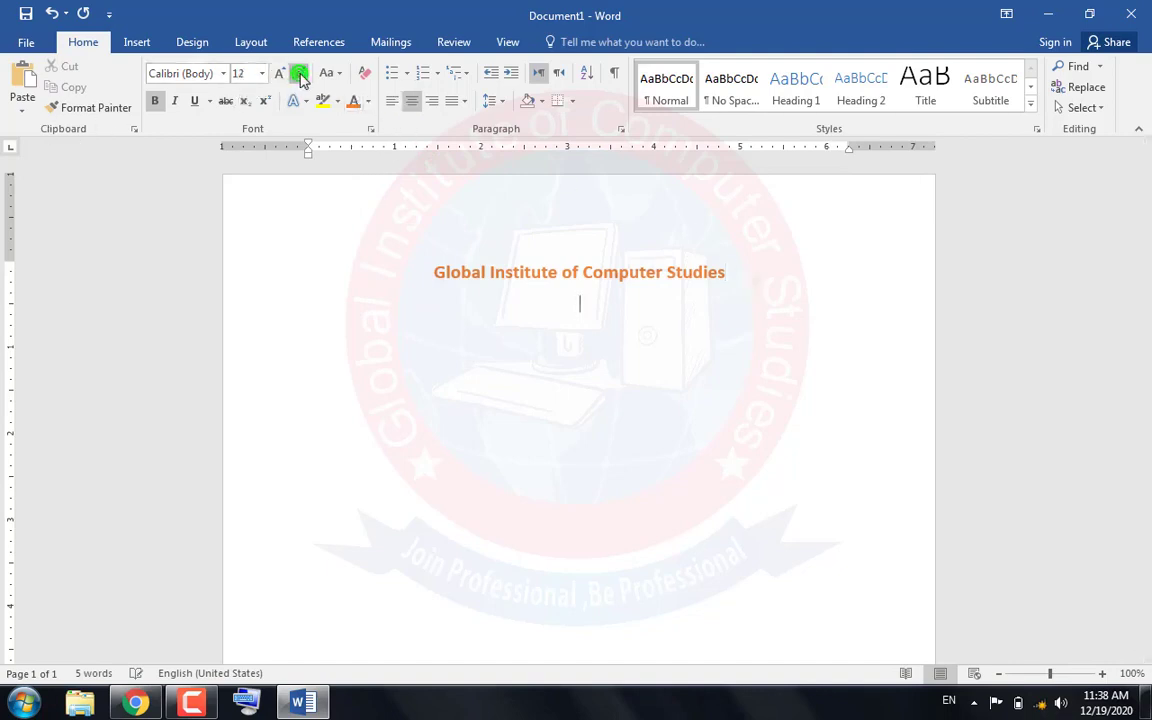
left_click(136, 703)
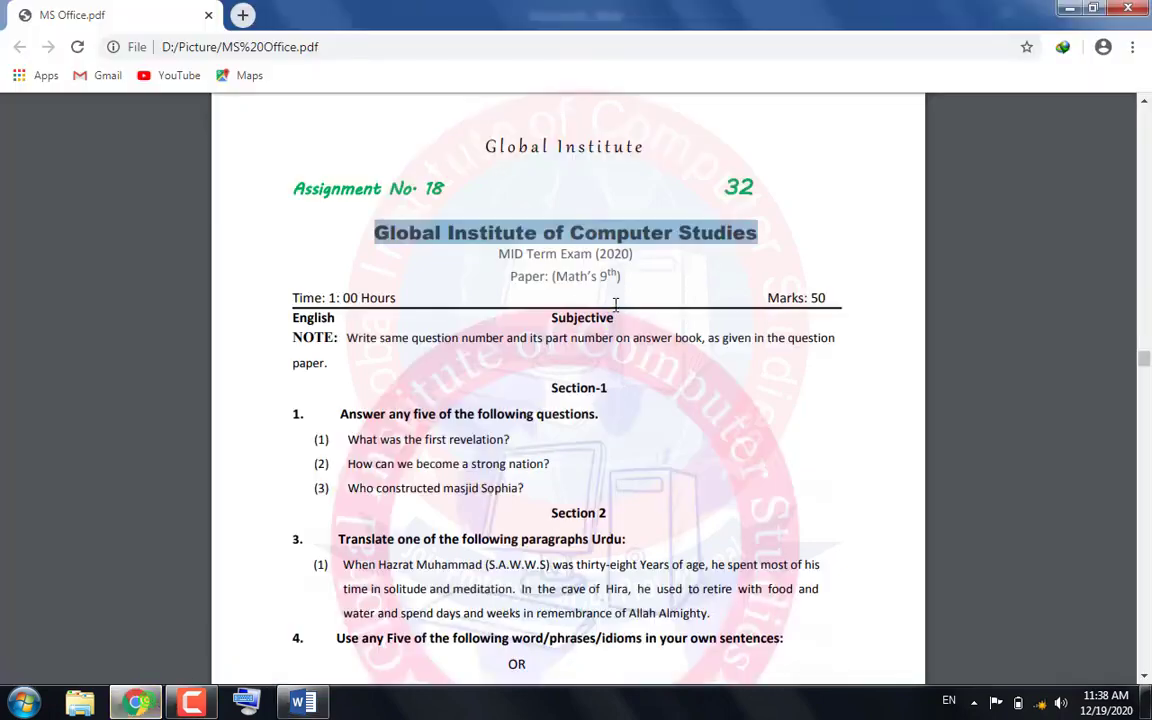
left_click_drag(632, 277, 500, 257)
right_click(501, 259)
left_click(508, 255)
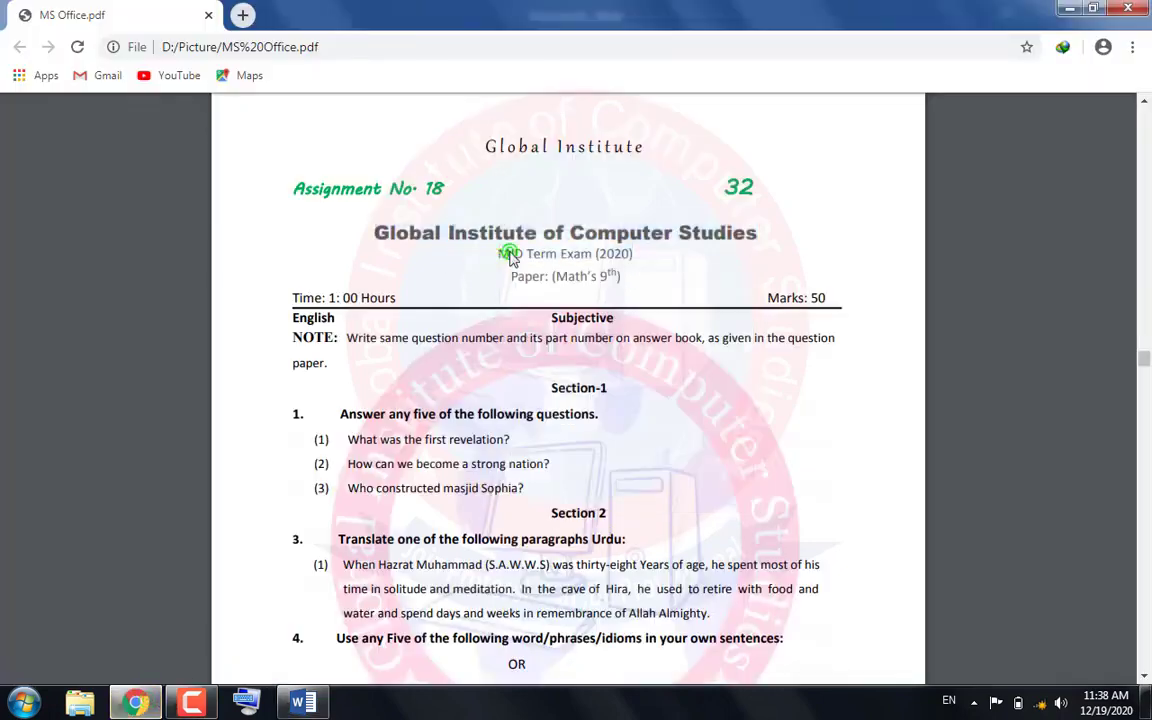
left_click_drag(627, 276, 497, 257)
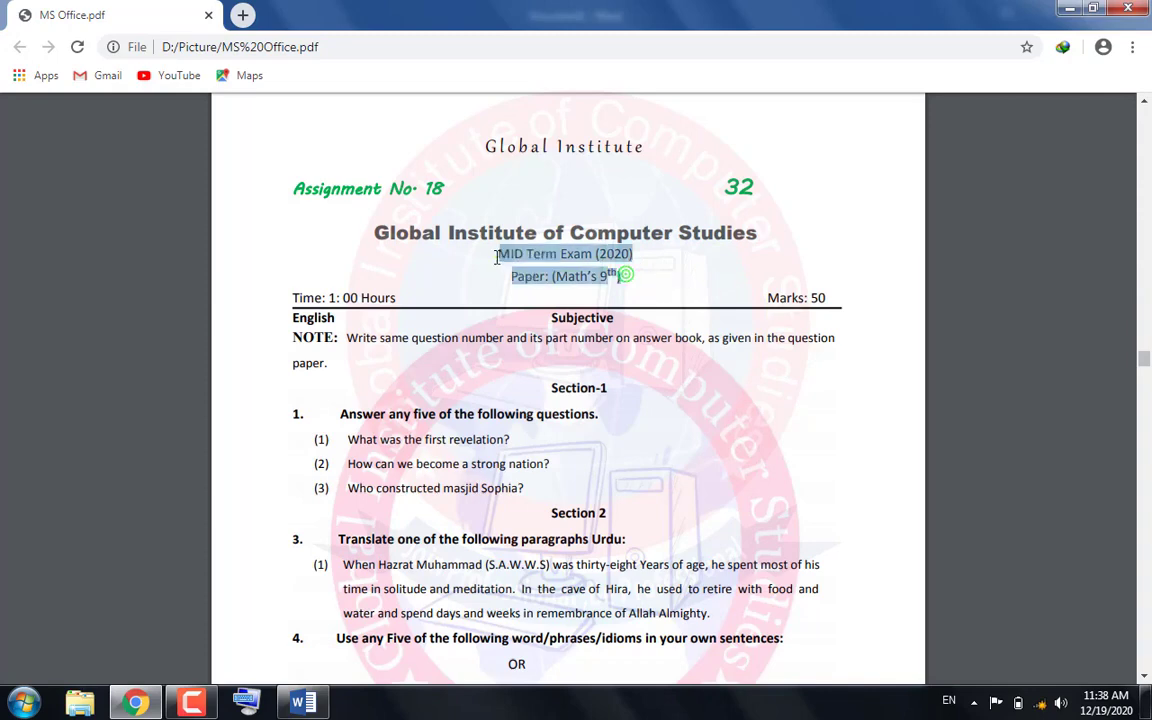
right_click(512, 256)
left_click(535, 268)
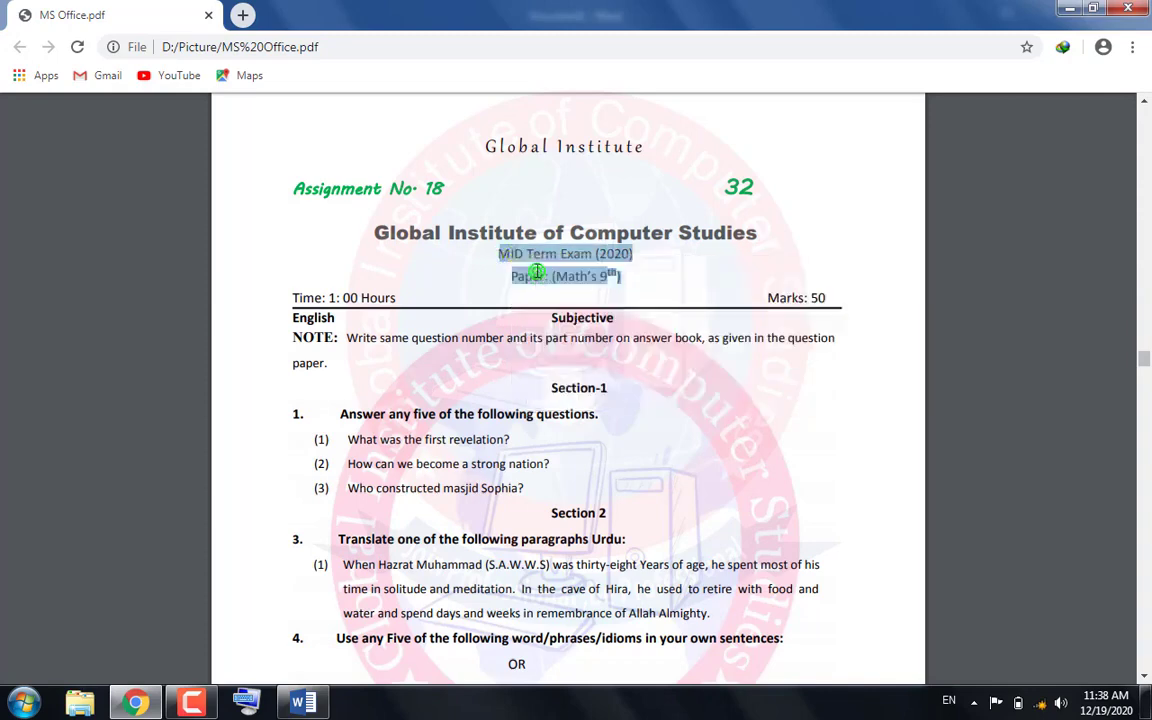
Paste the exam text below the heading in Word and break it so "Paper: (Math's 9th)" starts its own line
left_click(303, 703)
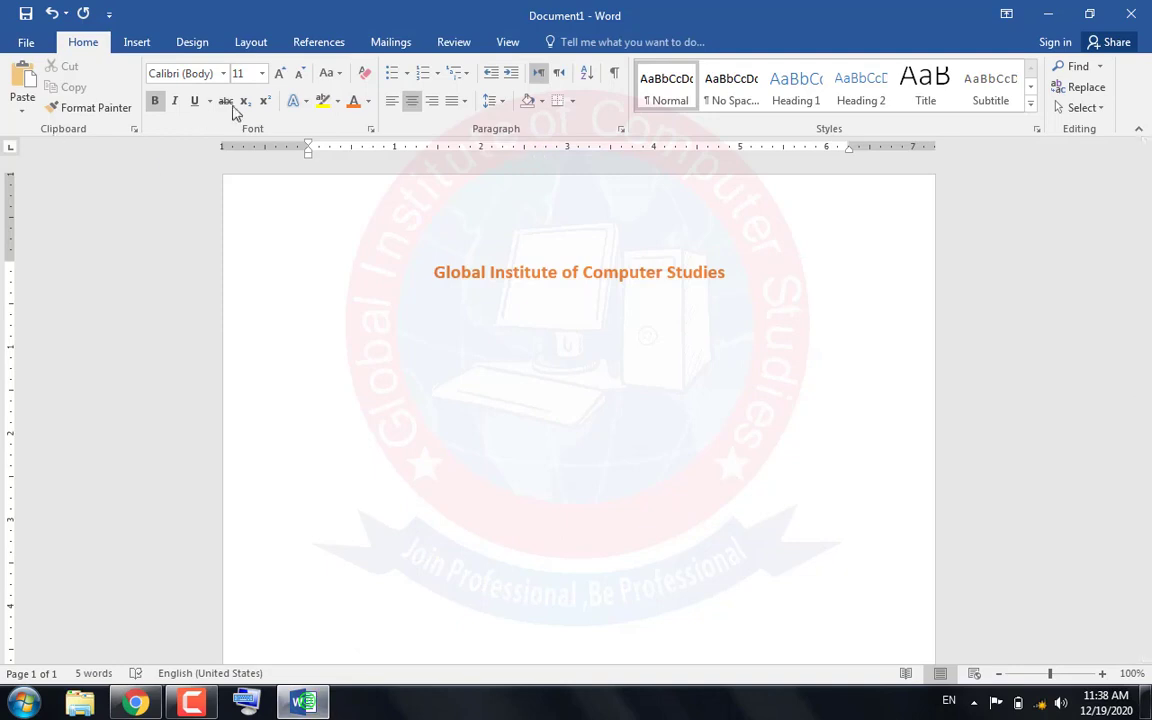
left_click(22, 84)
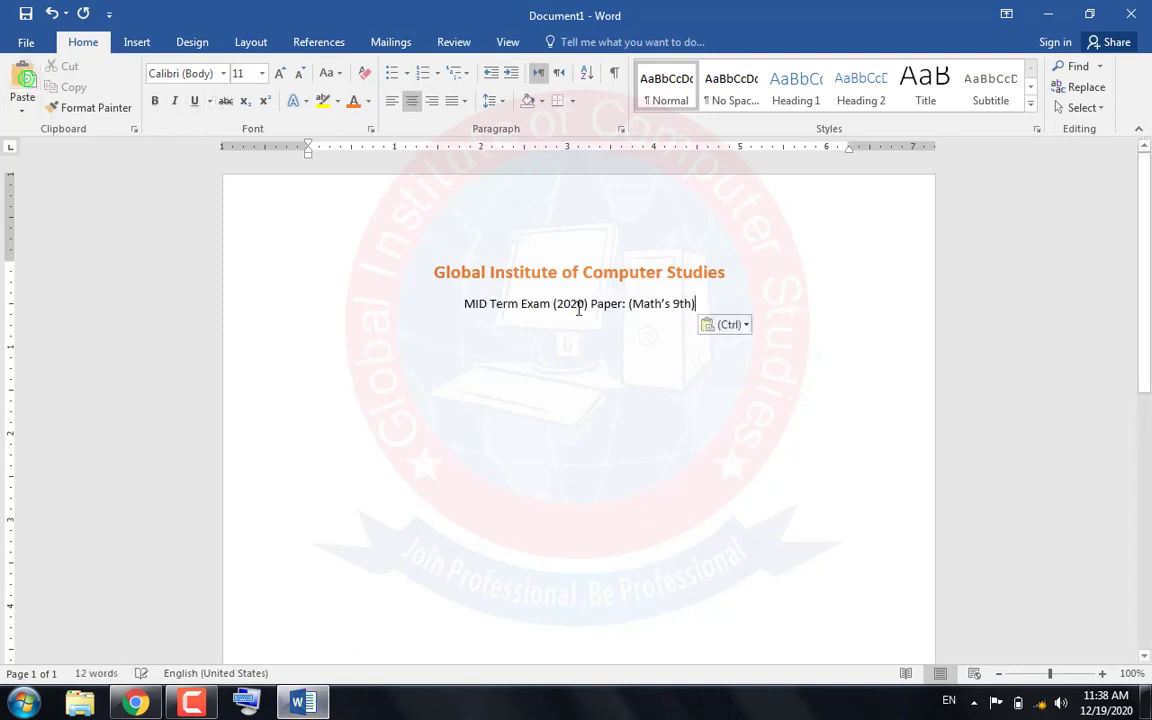
key("Return")
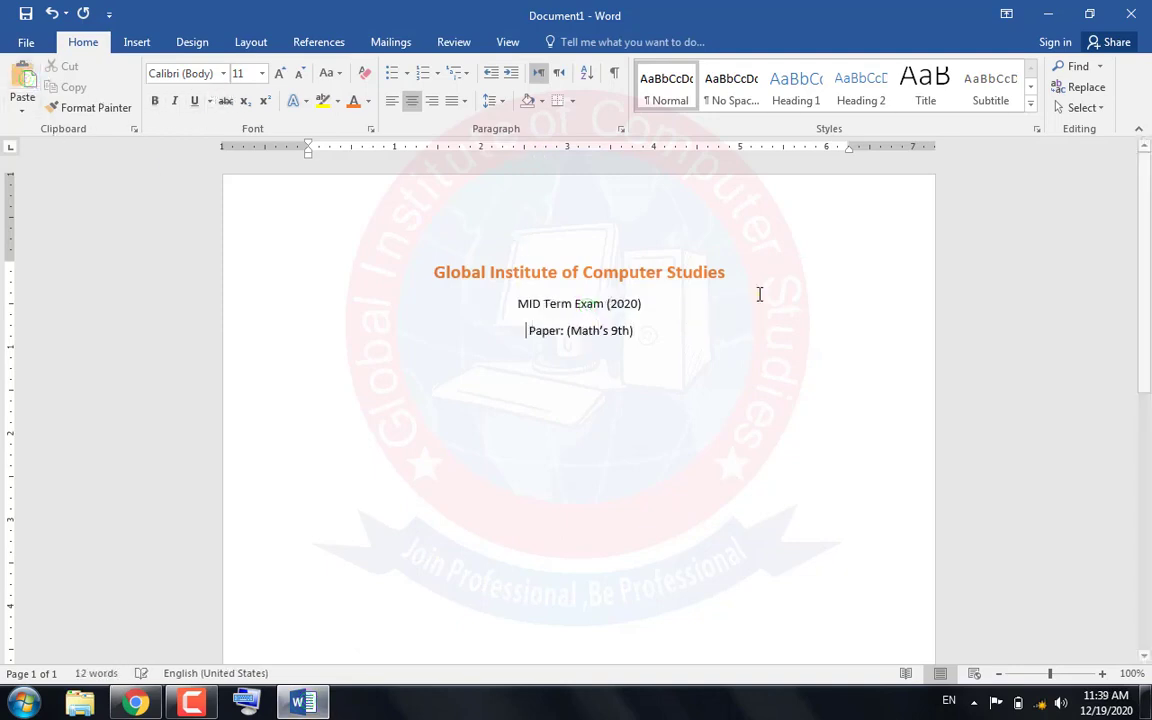
Remove the space after paragraph from the three heading lines and set their line spacing to 1.15
left_click_drag(642, 332, 514, 311)
left_click(648, 342)
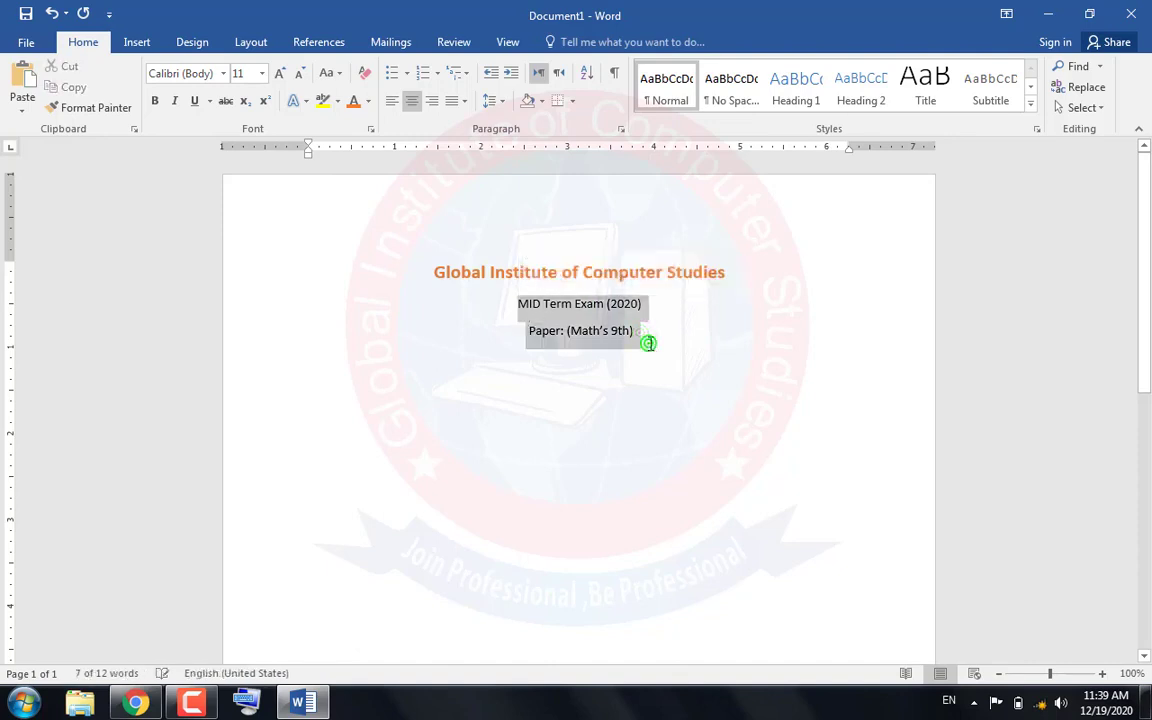
left_click_drag(645, 337, 463, 279)
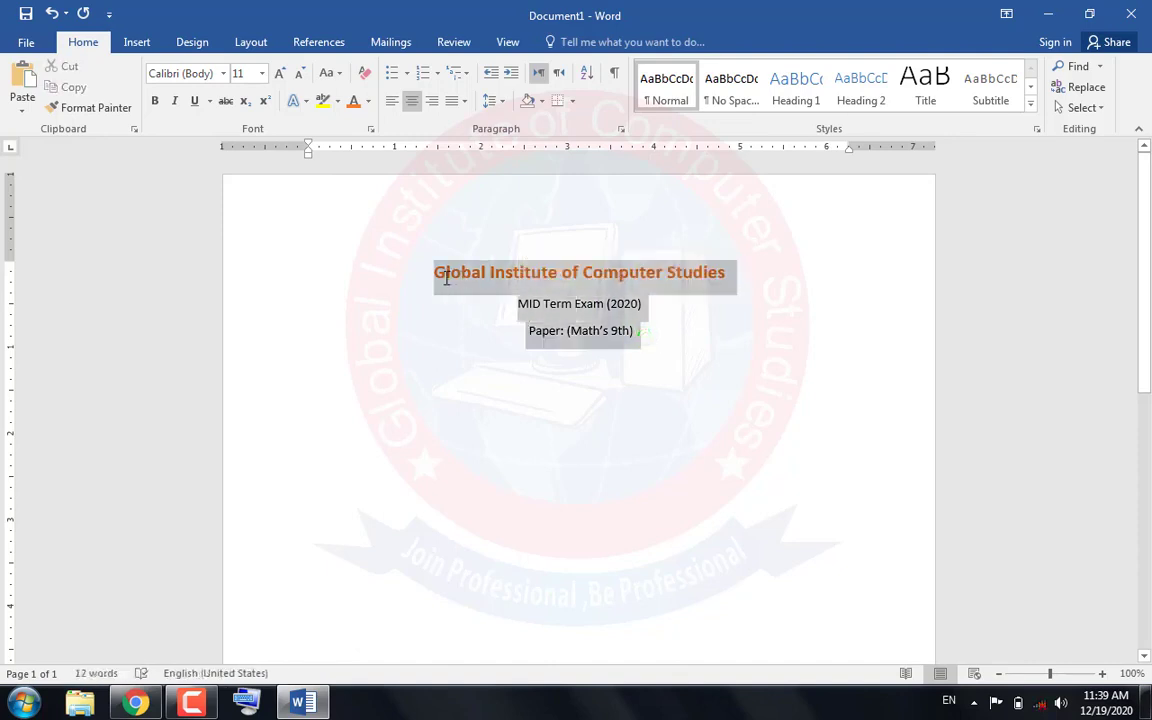
left_click(492, 101)
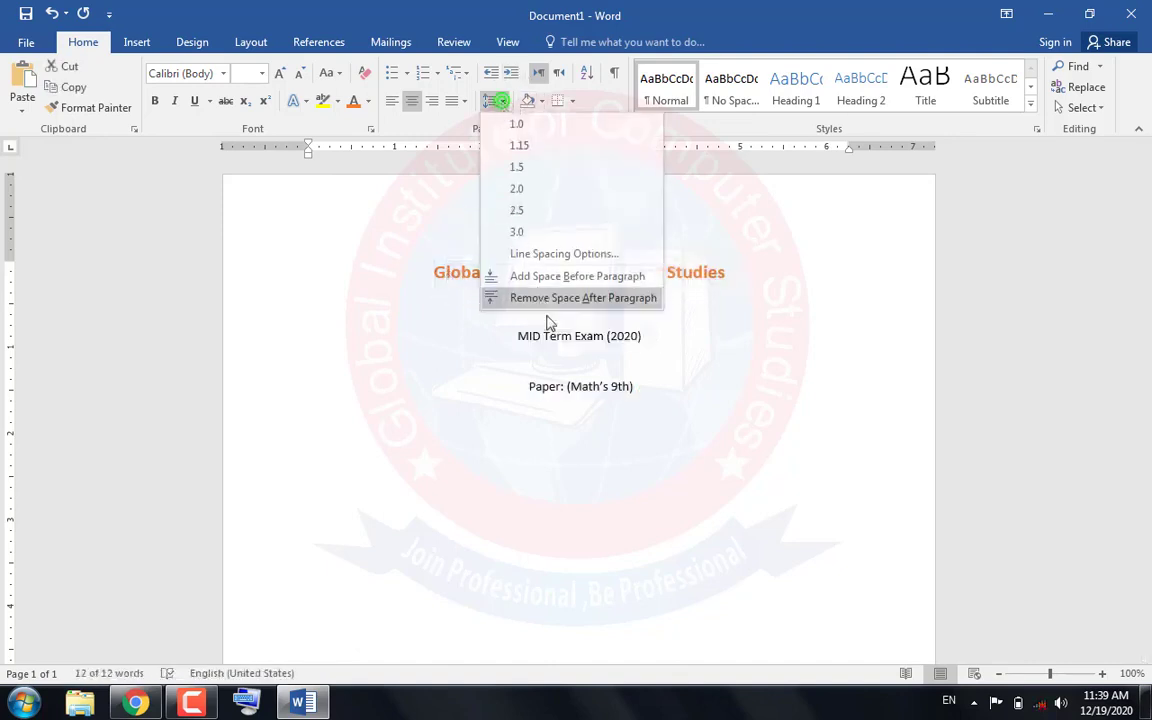
left_click(557, 298)
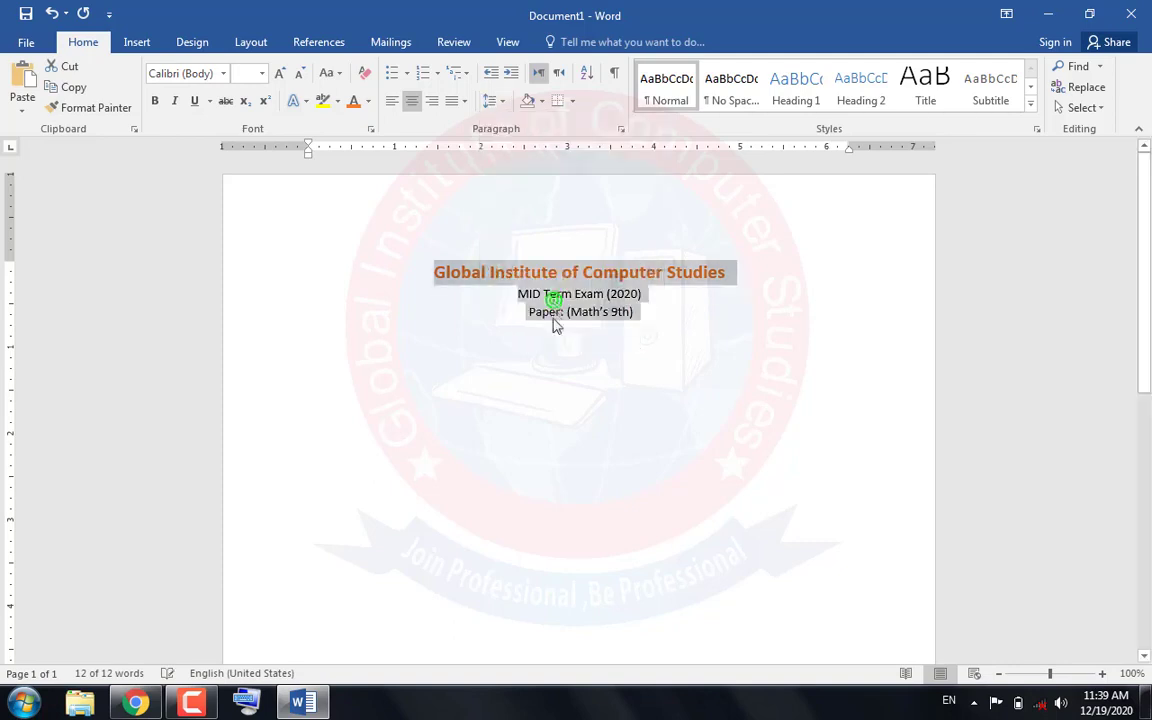
left_click(492, 101)
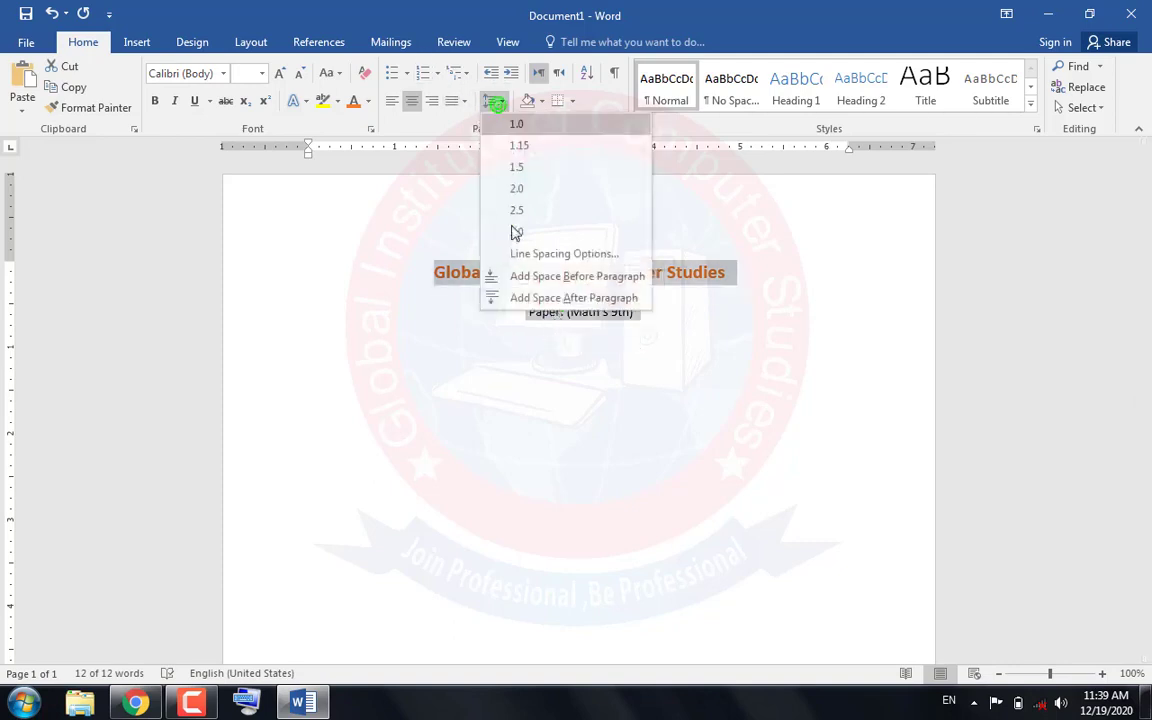
left_click(512, 146)
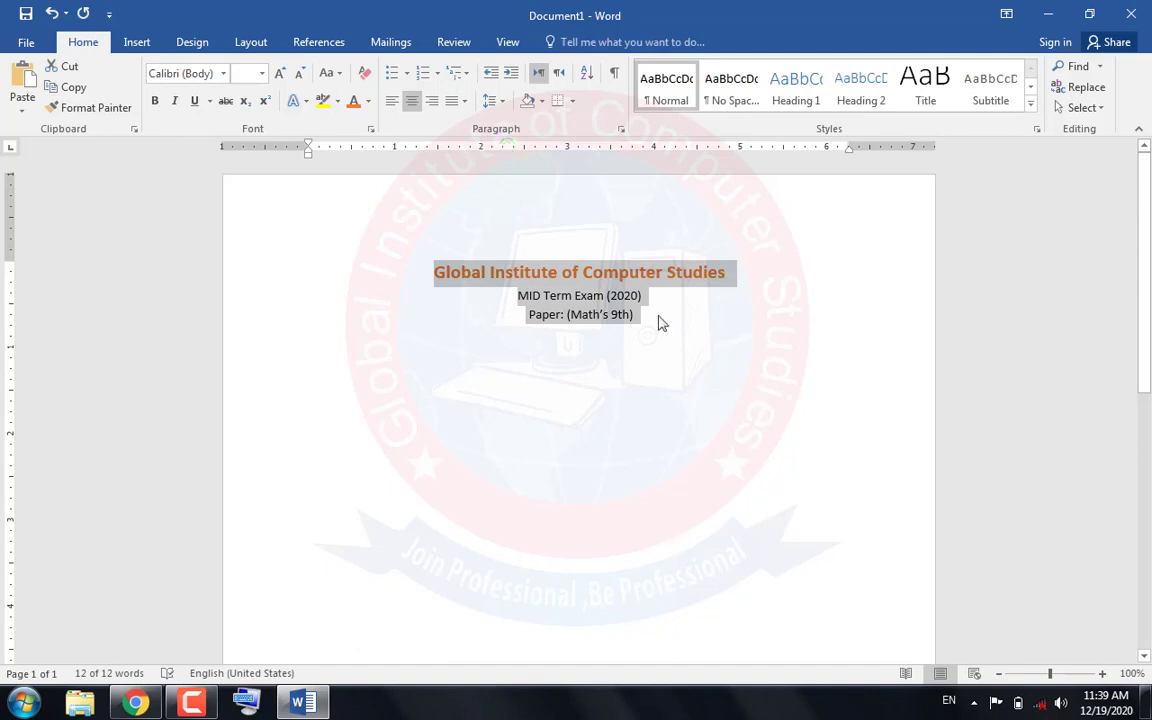
Add a new left-aligned line below "Paper: (Math's 9th)"
left_click(658, 316)
key("Return")
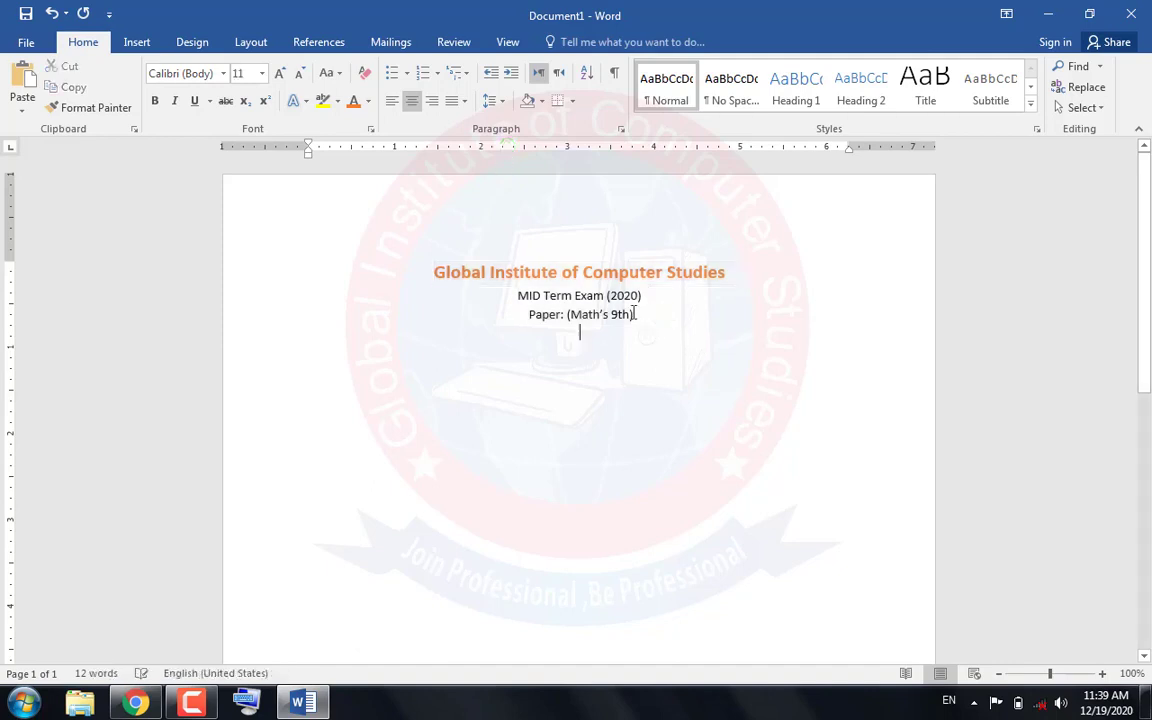
left_click(391, 103)
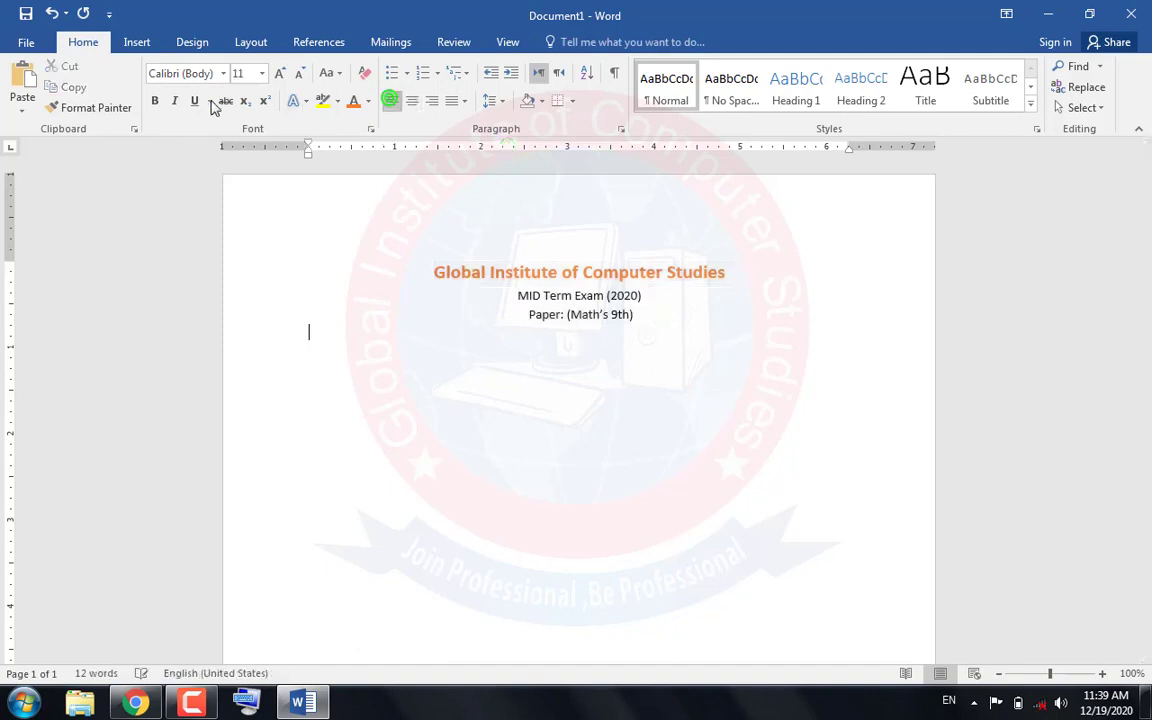
Copy the "Time: 1: 00 Hours" and "Marks: 50" line from the PDF in Chrome and paste it into the new line in Word
left_click(137, 702)
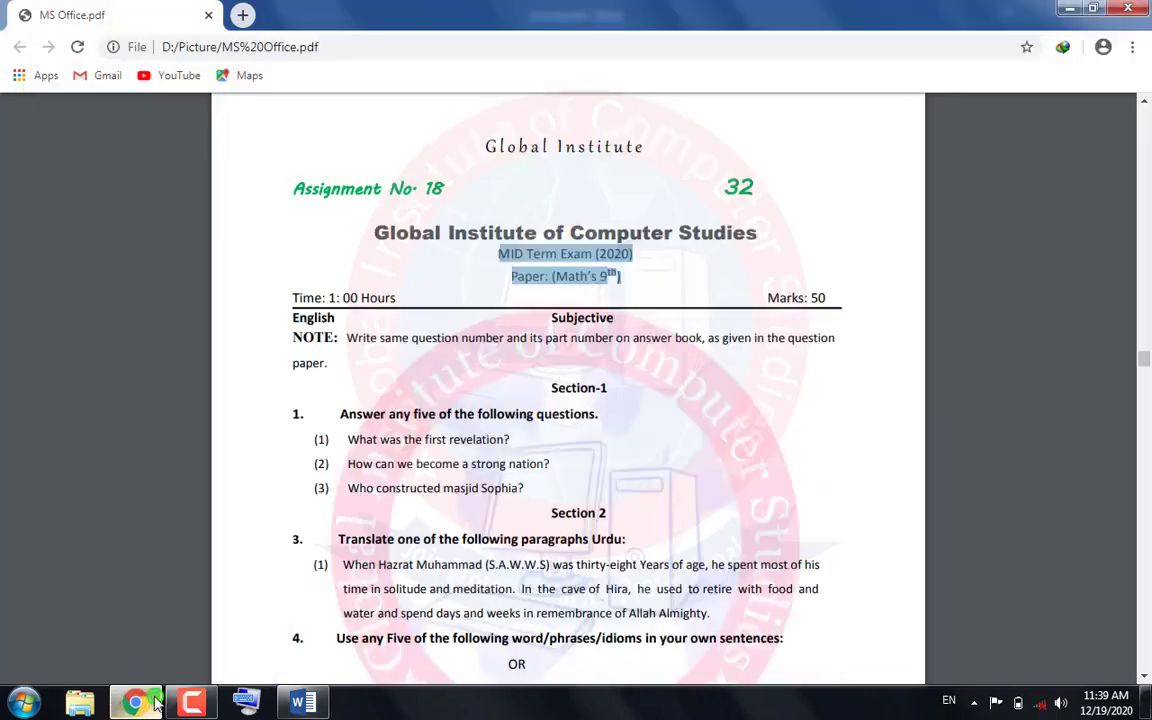
left_click_drag(294, 297, 962, 301)
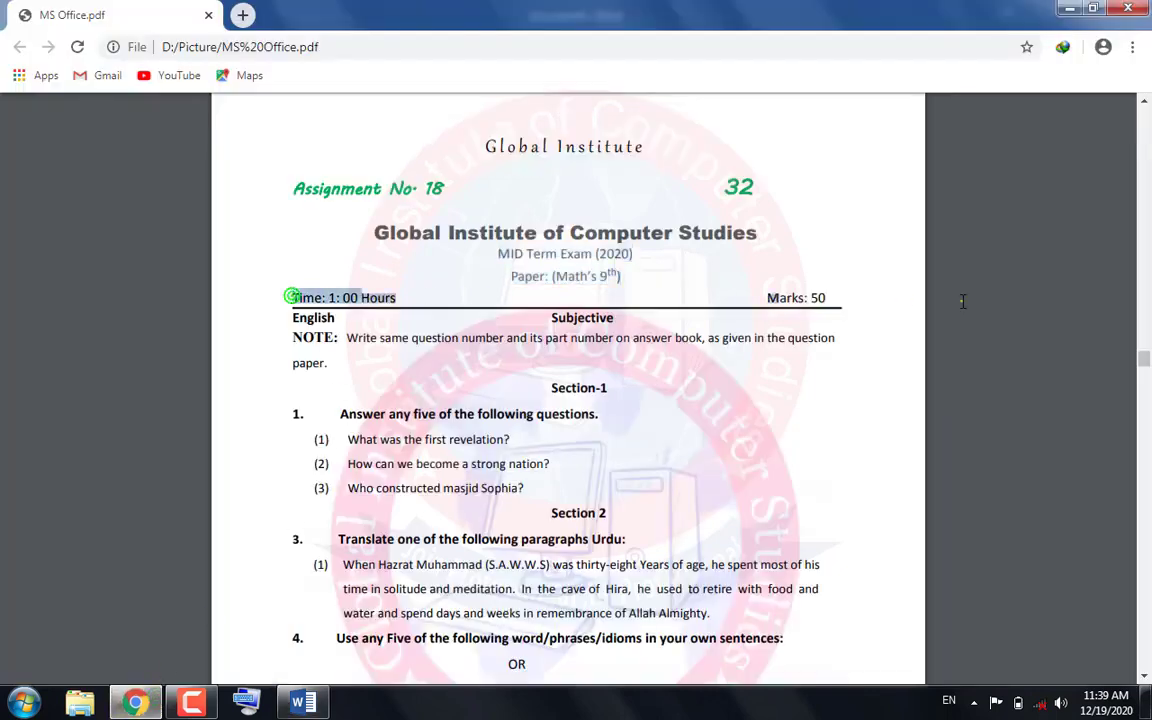
left_click_drag(830, 298, 818, 297)
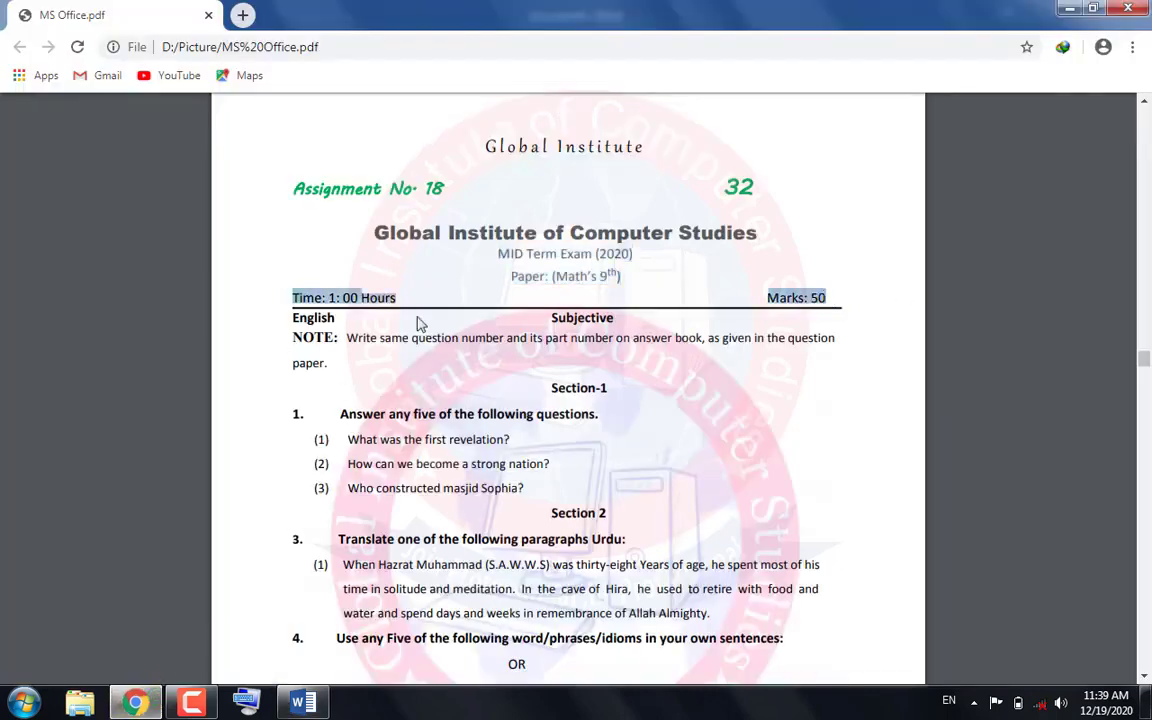
right_click(318, 300)
left_click(318, 314)
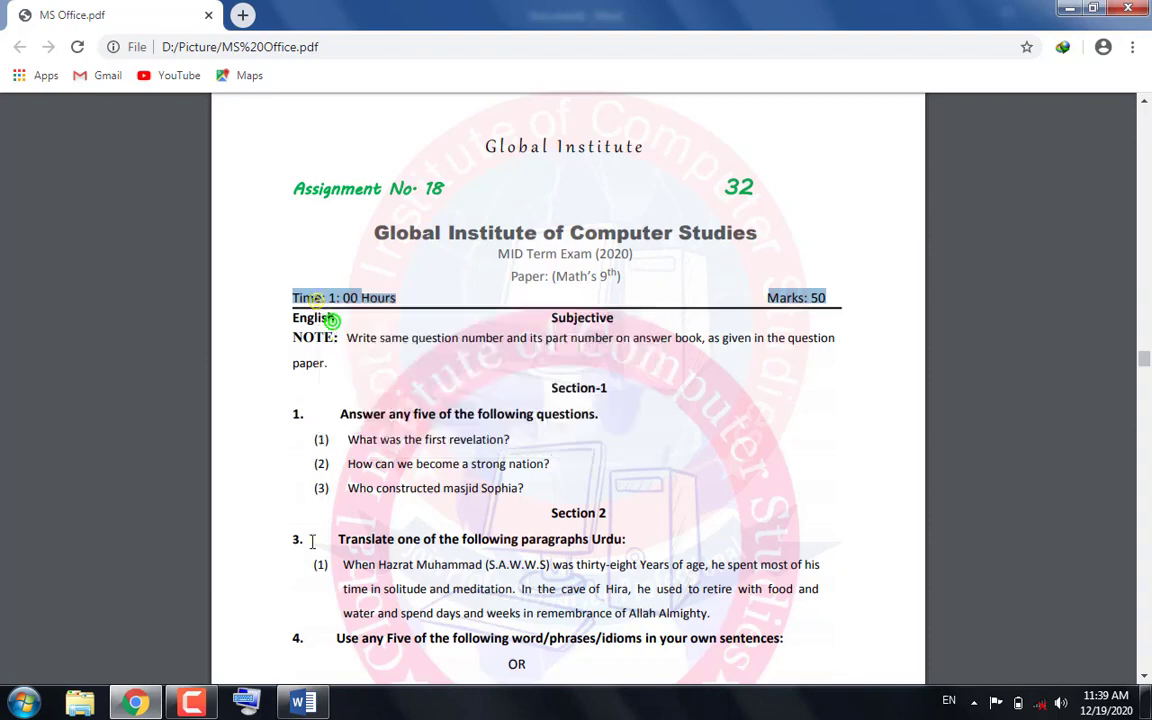
left_click(300, 703)
left_click(20, 77)
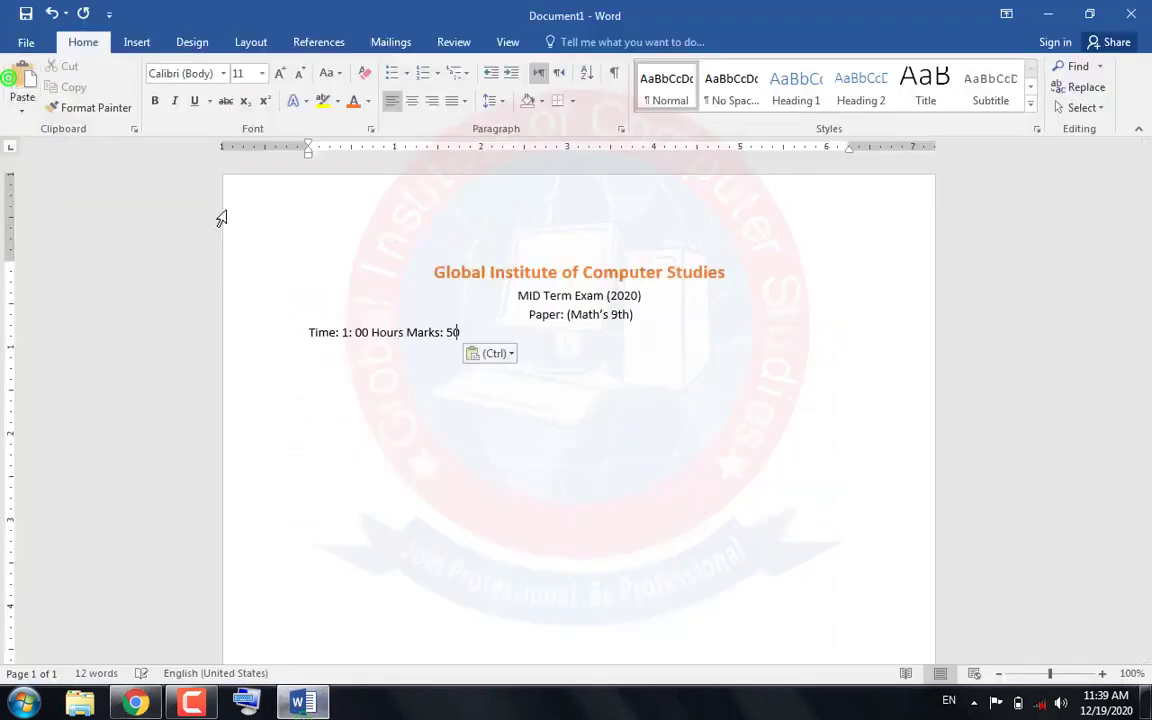
left_click(250, 704)
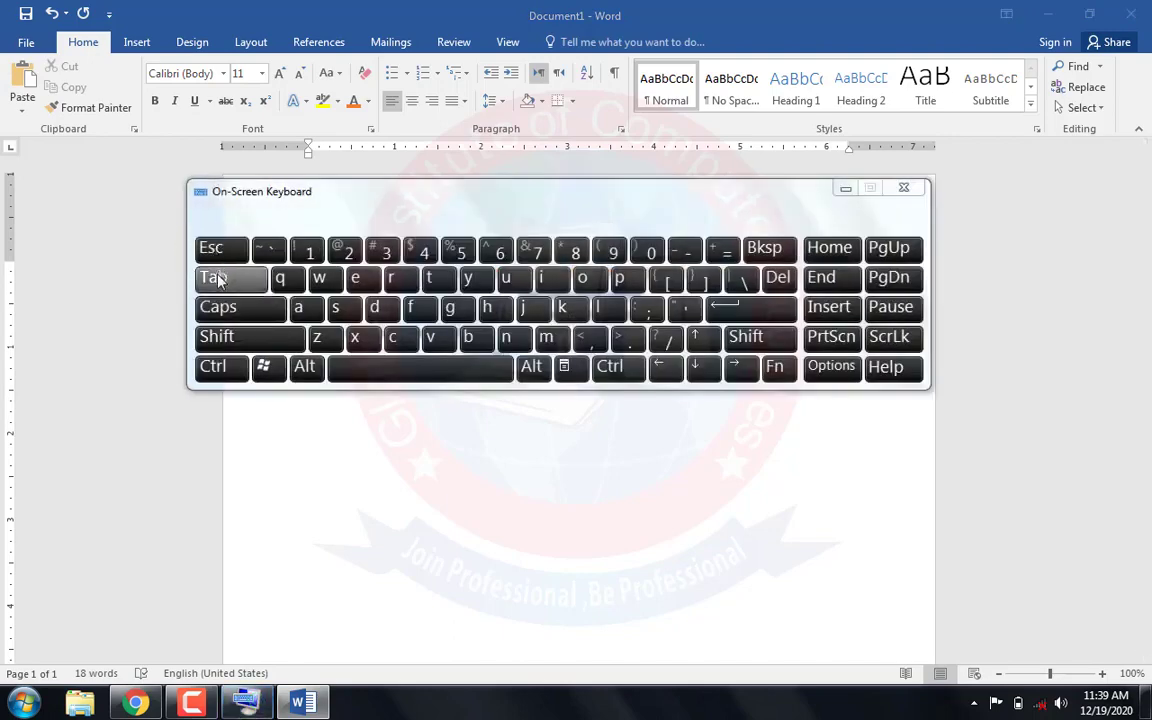
left_click(904, 188)
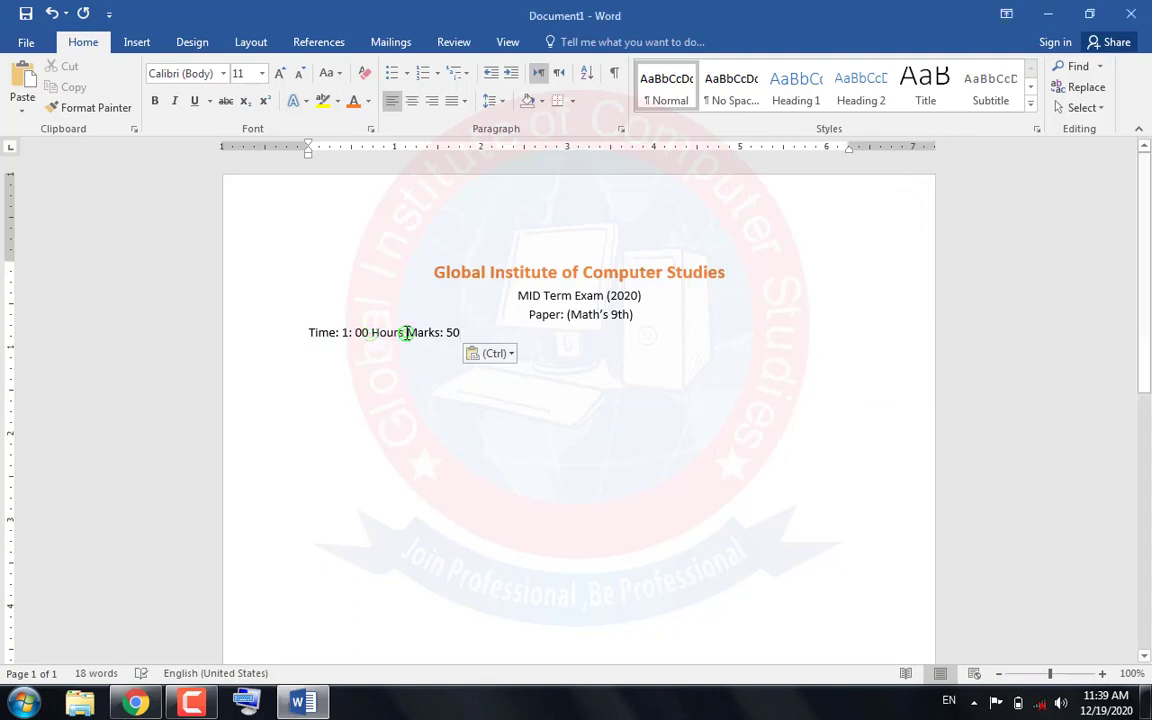
Move "Marks: 50" to the far right end of the "Time: 1: 00 Hours" line using tab spacing
key("Tab")
key("Tab")
key("Tab")
key("Tab")
key("Tab")
key("Tab")
key("Tab")
key("Tab")
key("Tab")
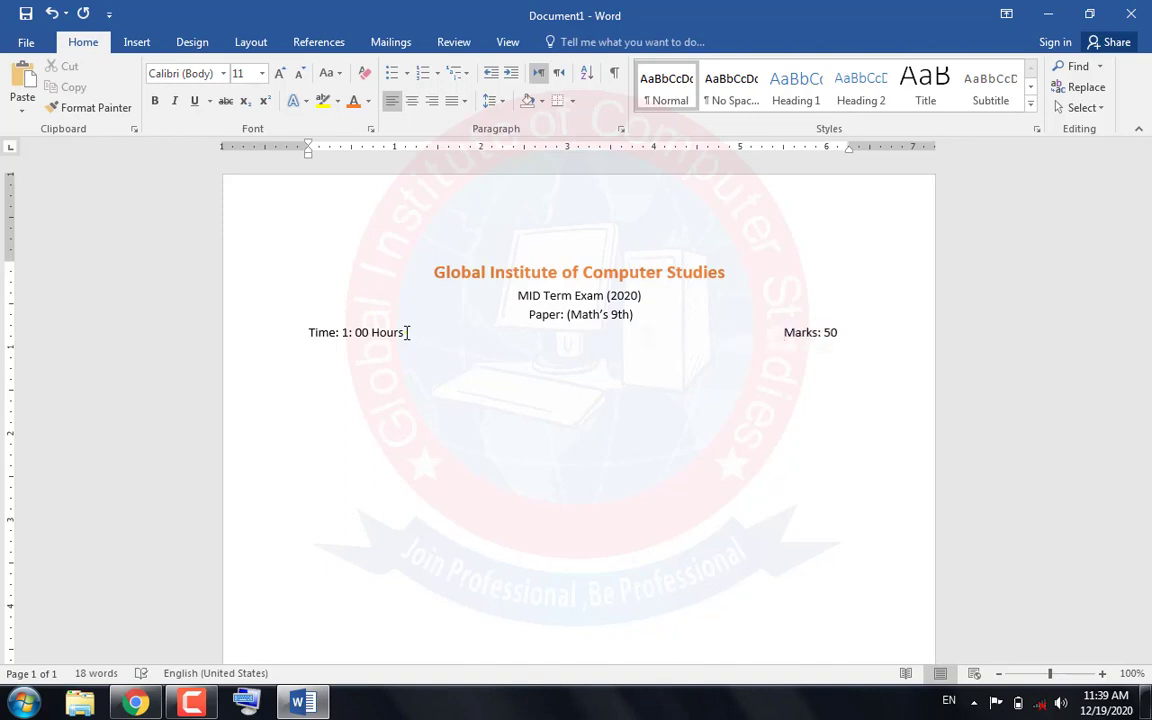
Draw a horizontal line about 6.2" wide directly below the Time and Marks line and give it the black line style
left_click(137, 42)
left_click(247, 97)
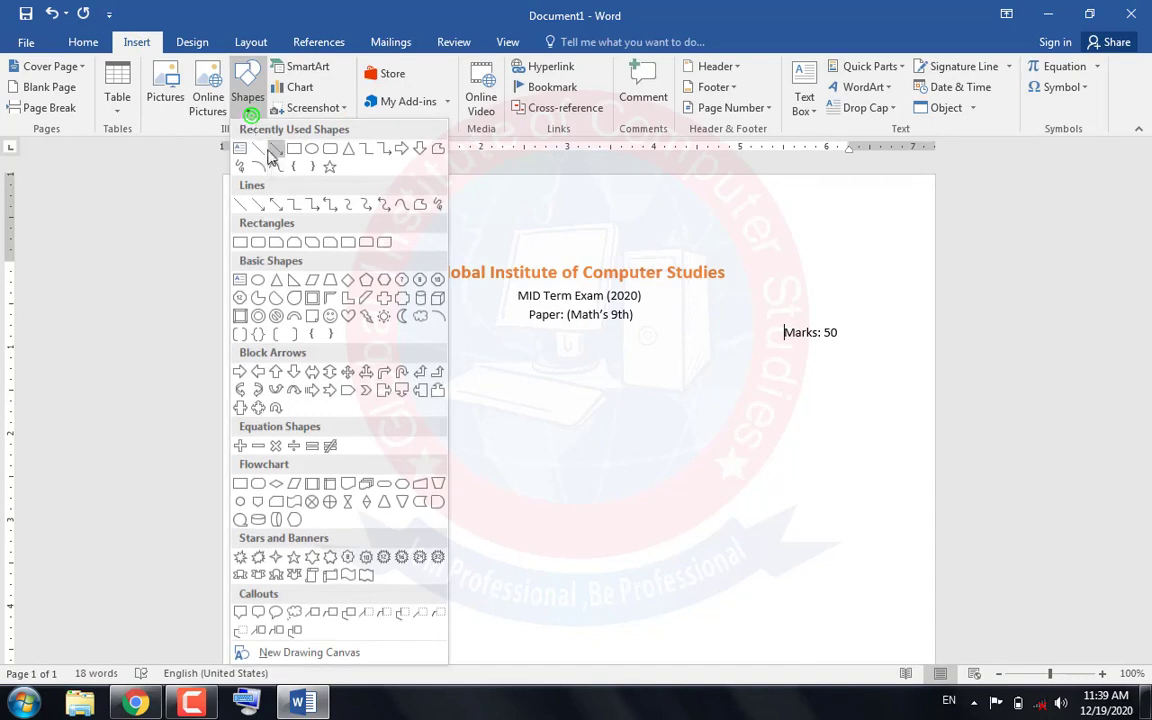
left_click(265, 148)
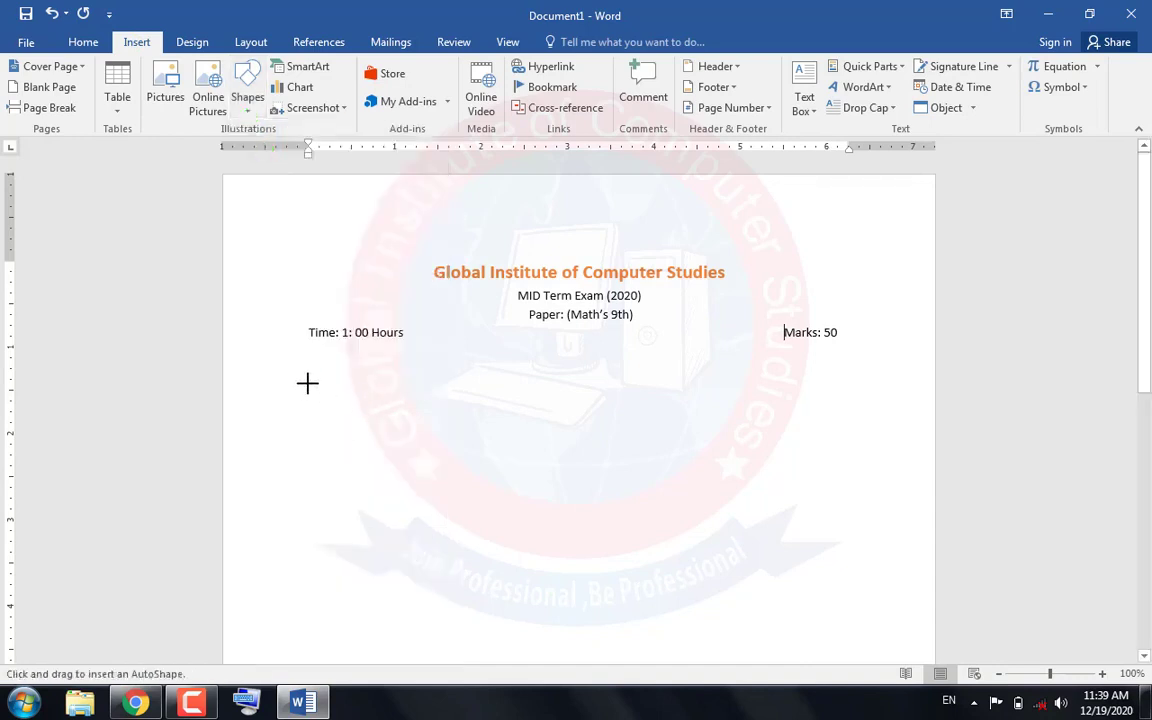
mouse_move(308, 343)
left_mouse_down()
mouse_move(761, 339)
mouse_move(861, 357)
mouse_move(845, 355)
left_mouse_up()
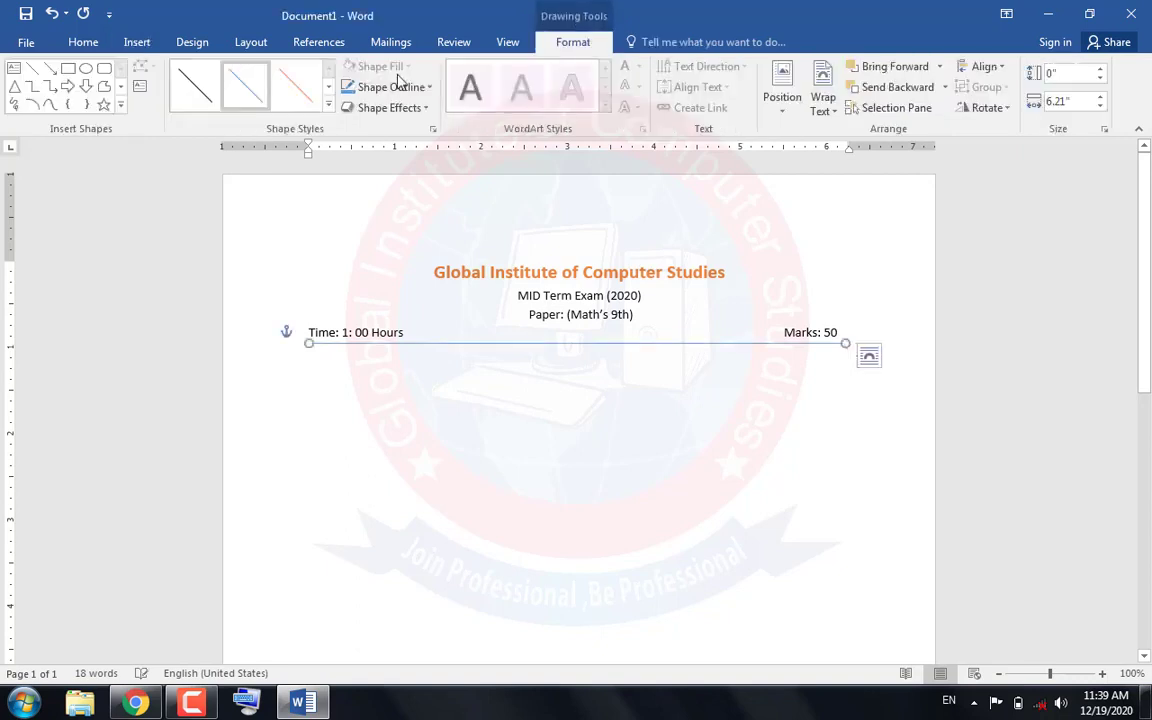
left_click(196, 86)
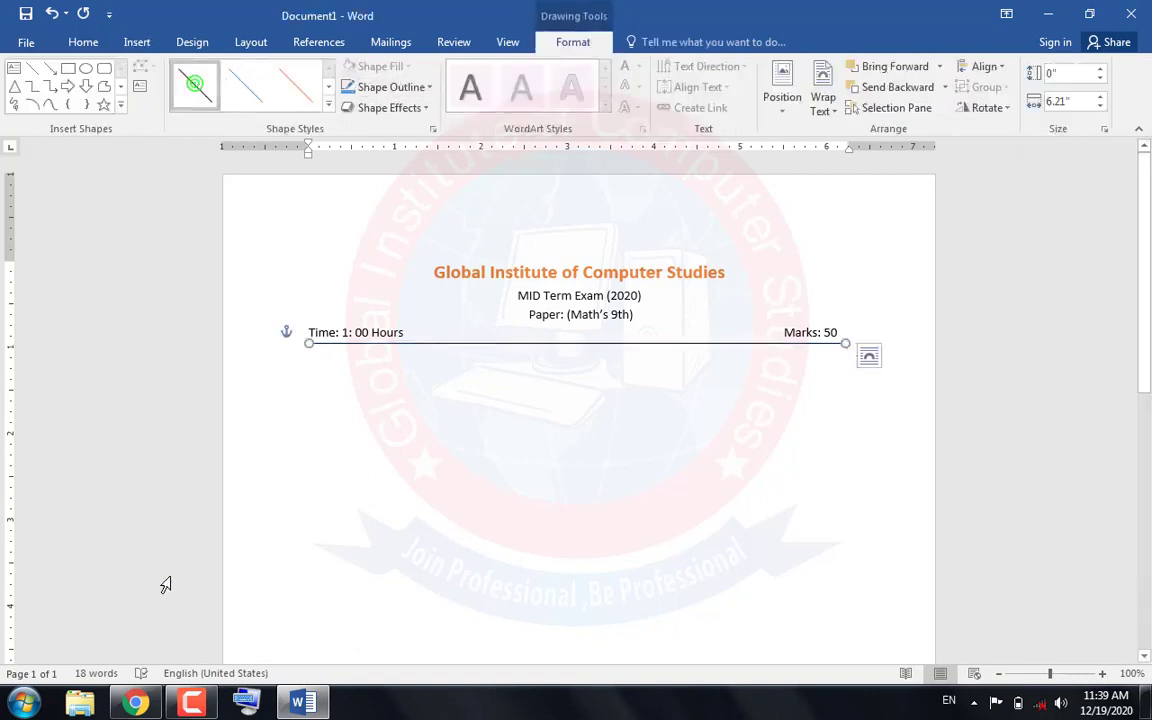
Copy the "English Subjective" line from the PDF in Chrome and paste it below the horizontal line in Word
left_click(172, 706)
left_click(172, 706)
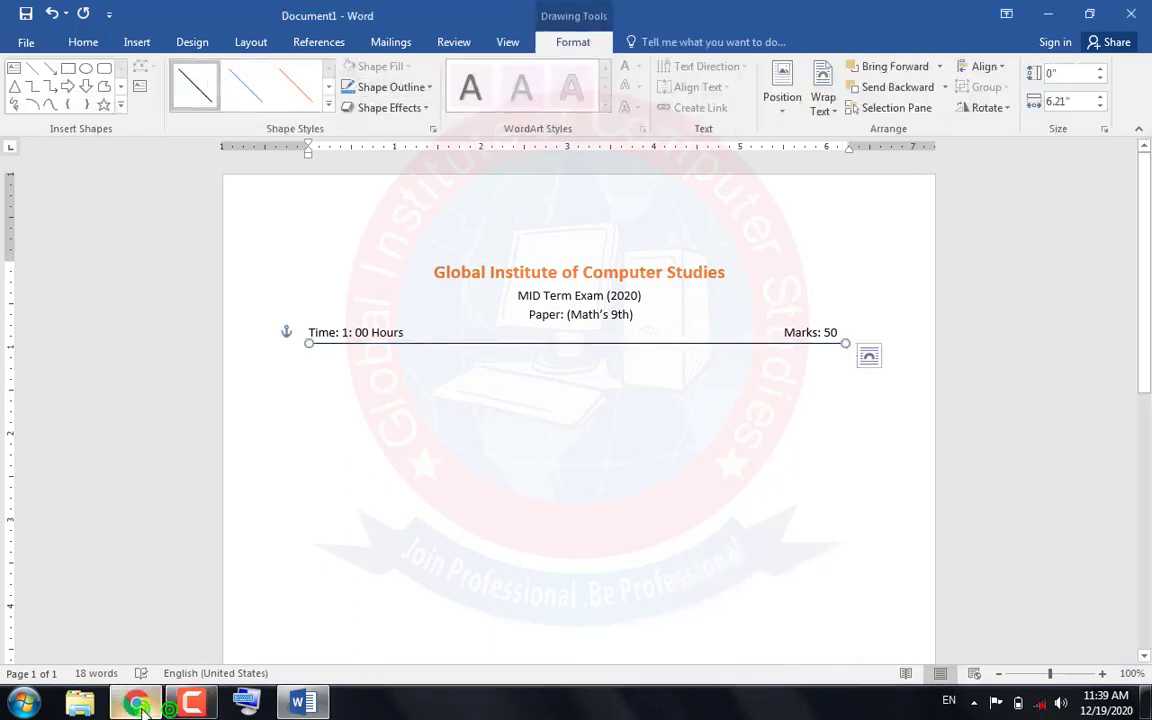
left_click(136, 704)
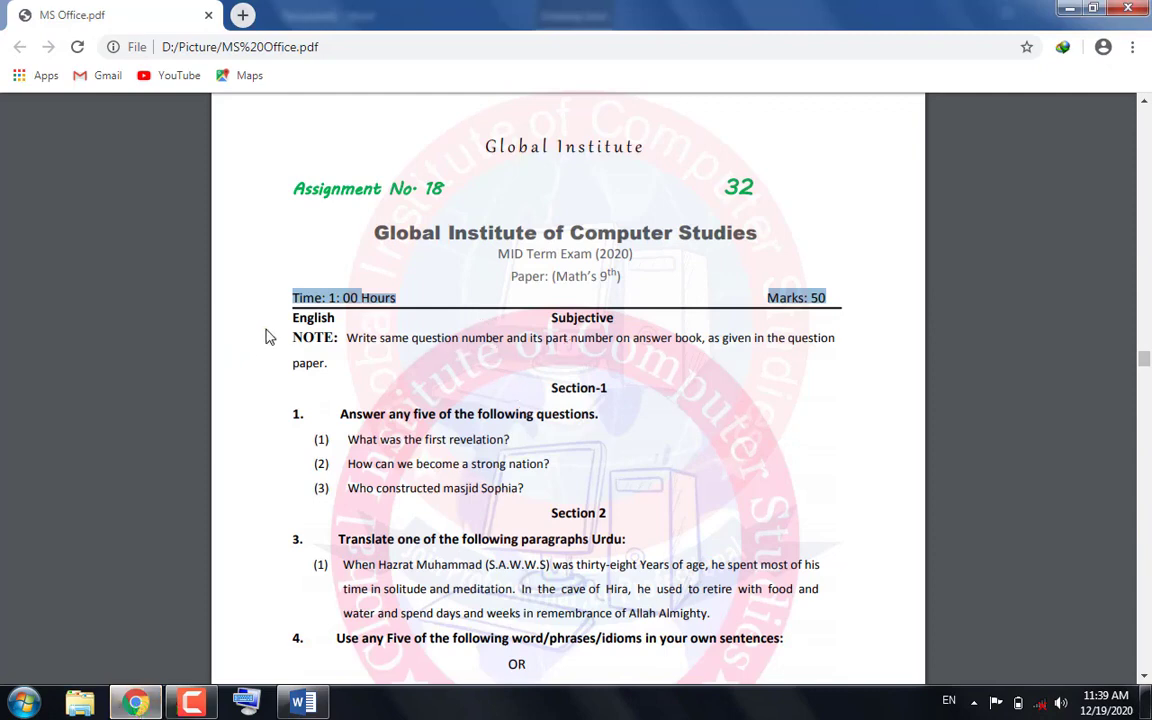
left_click_drag(291, 320, 622, 317)
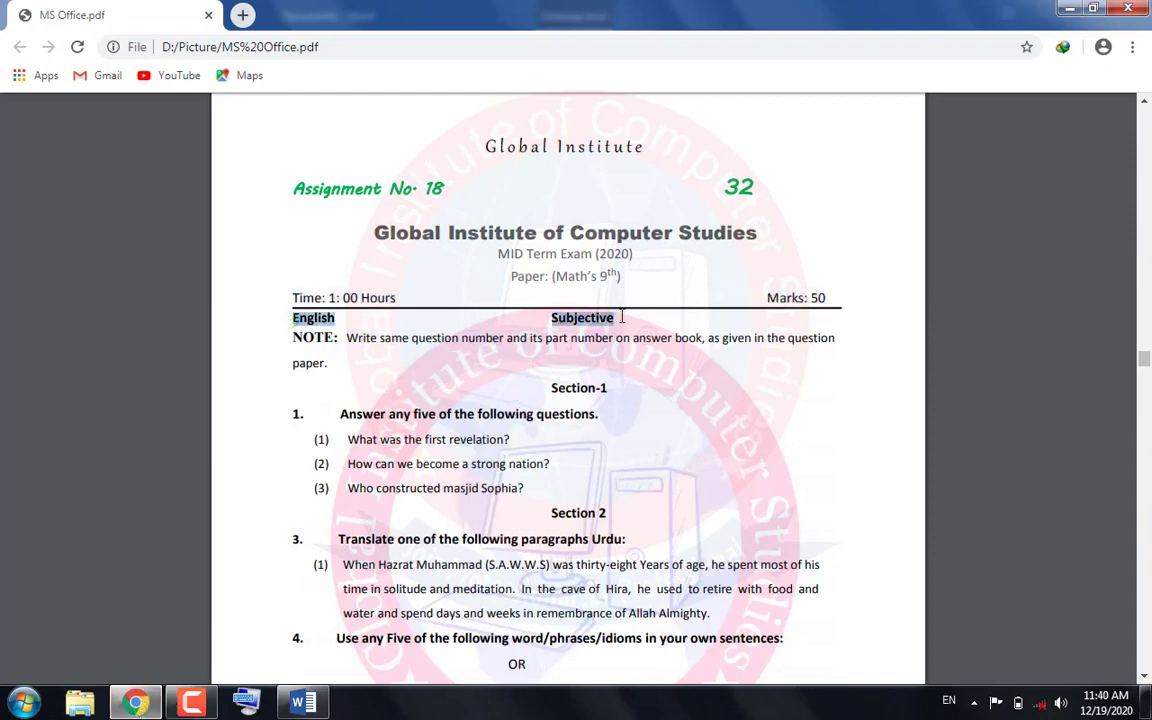
right_click(597, 323)
left_click(604, 336)
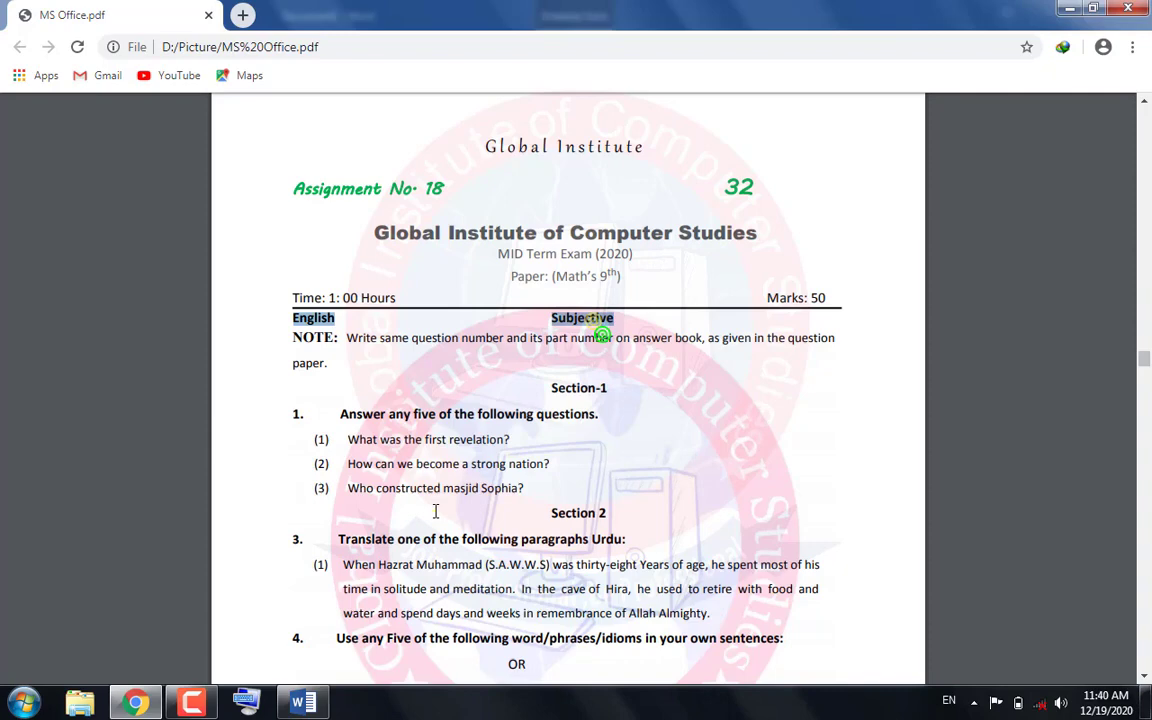
left_click(292, 709)
left_click(313, 362)
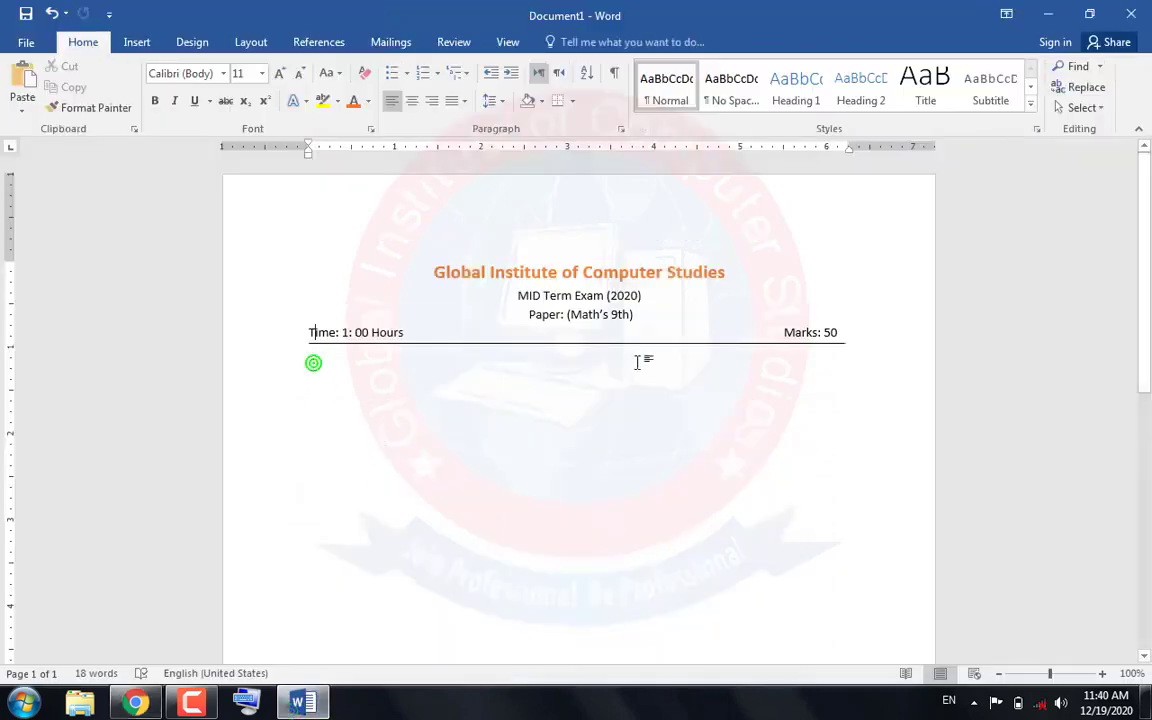
key("Down")
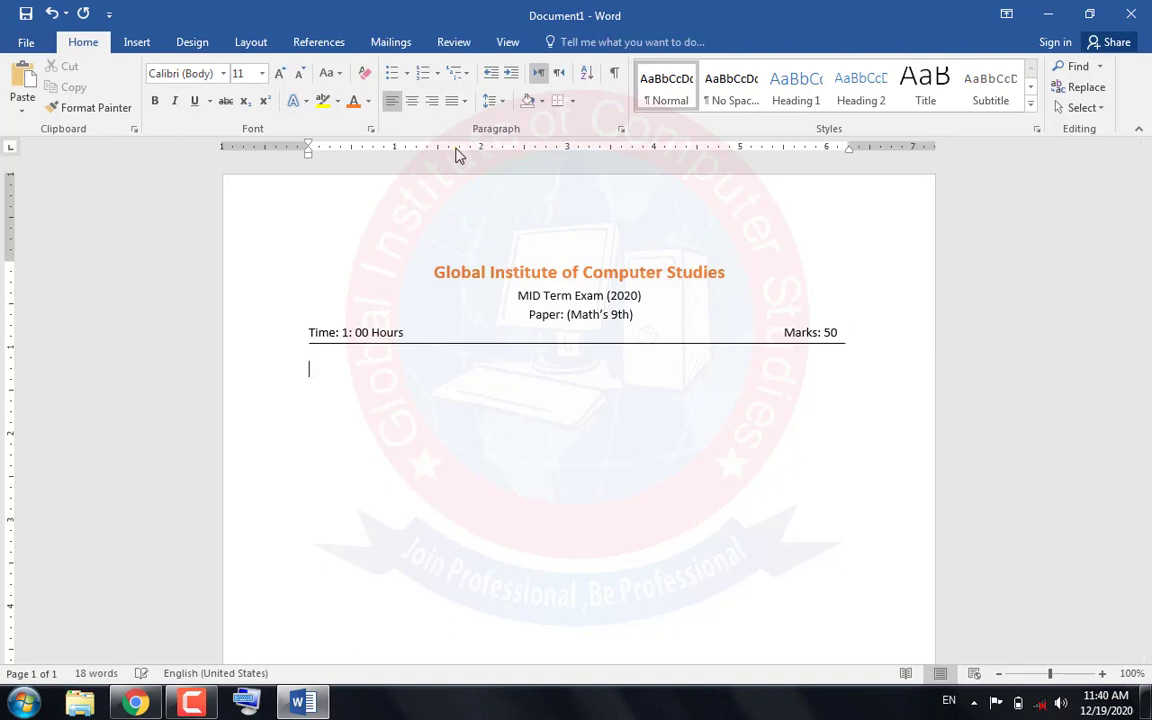
left_click(24, 78)
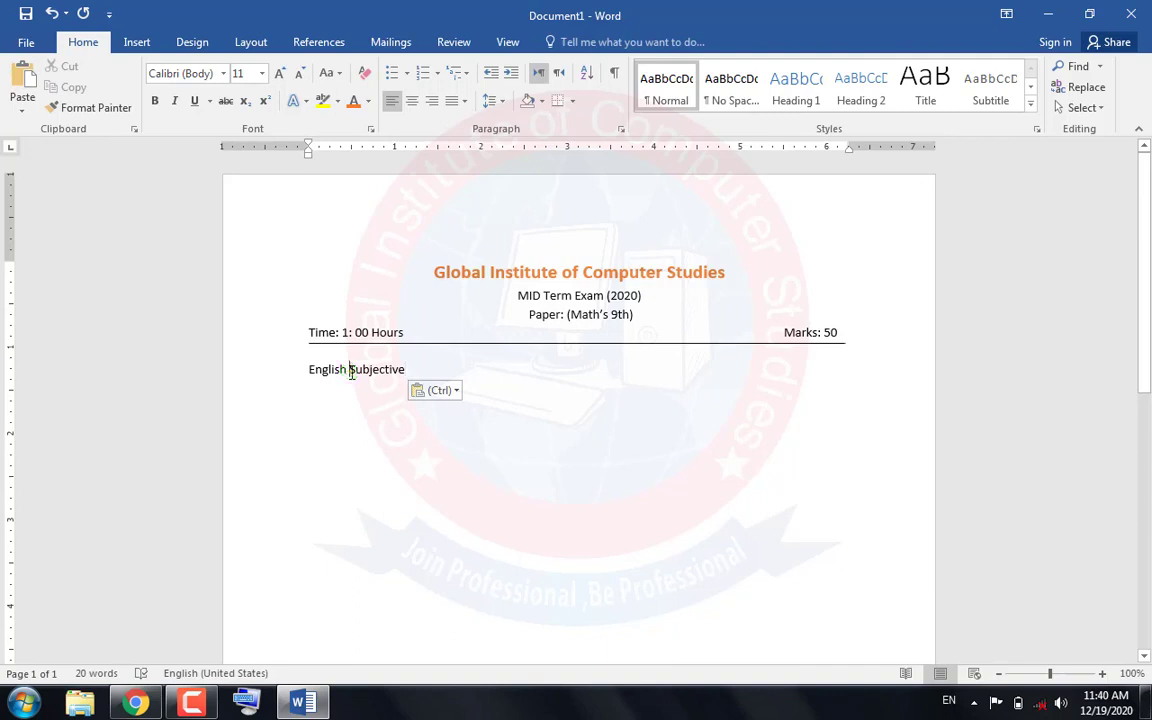
Move "Subjective" to the middle of its line with tab spacing and make the whole "English Subjective" line bold
left_click(351, 373)
key("Tab")
key("Tab")
key("Tab")
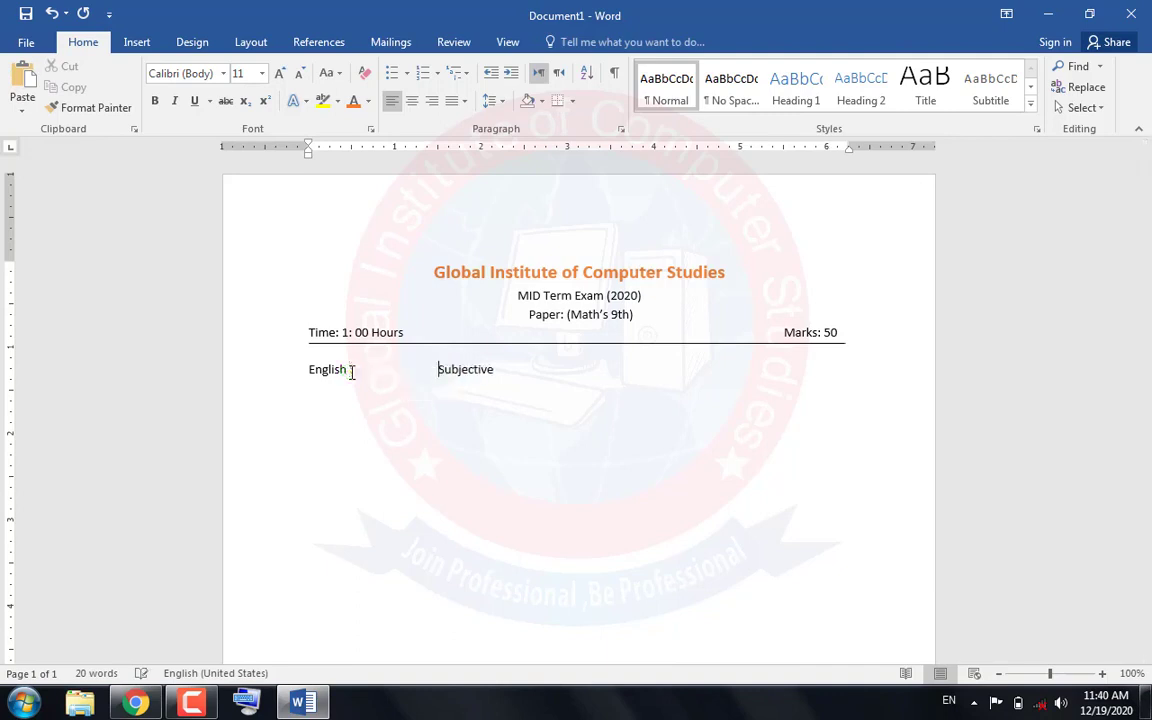
key("Tab")
key("Tab")
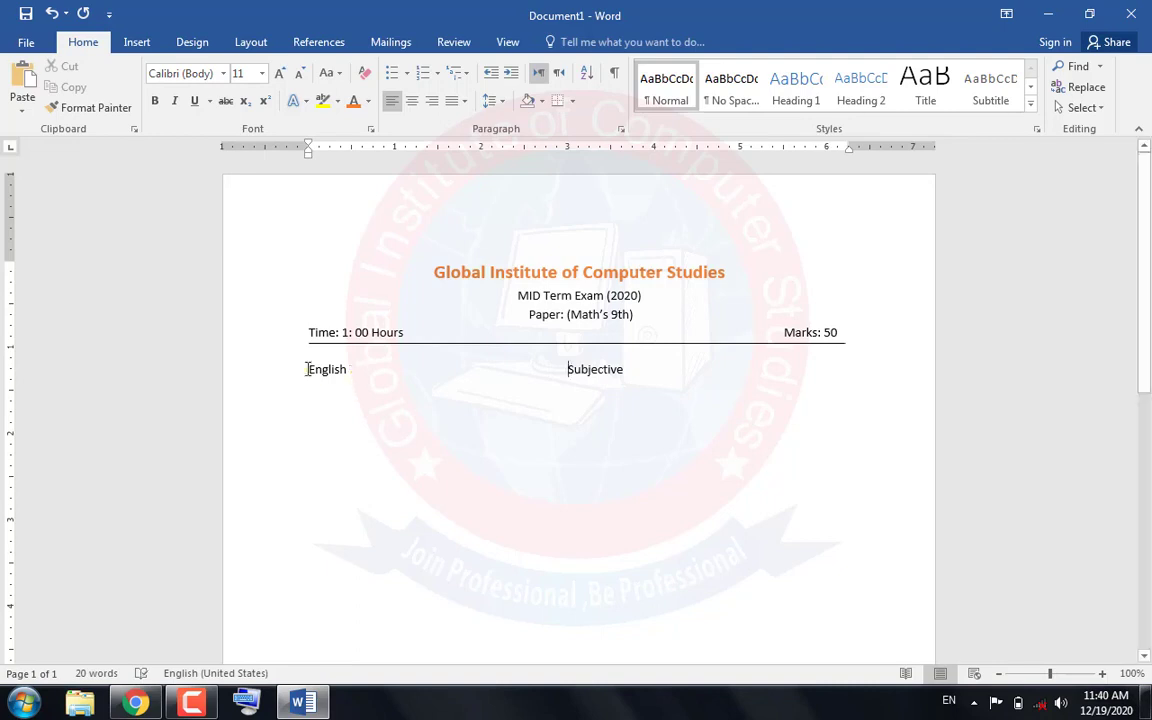
left_click_drag(307, 369, 682, 373)
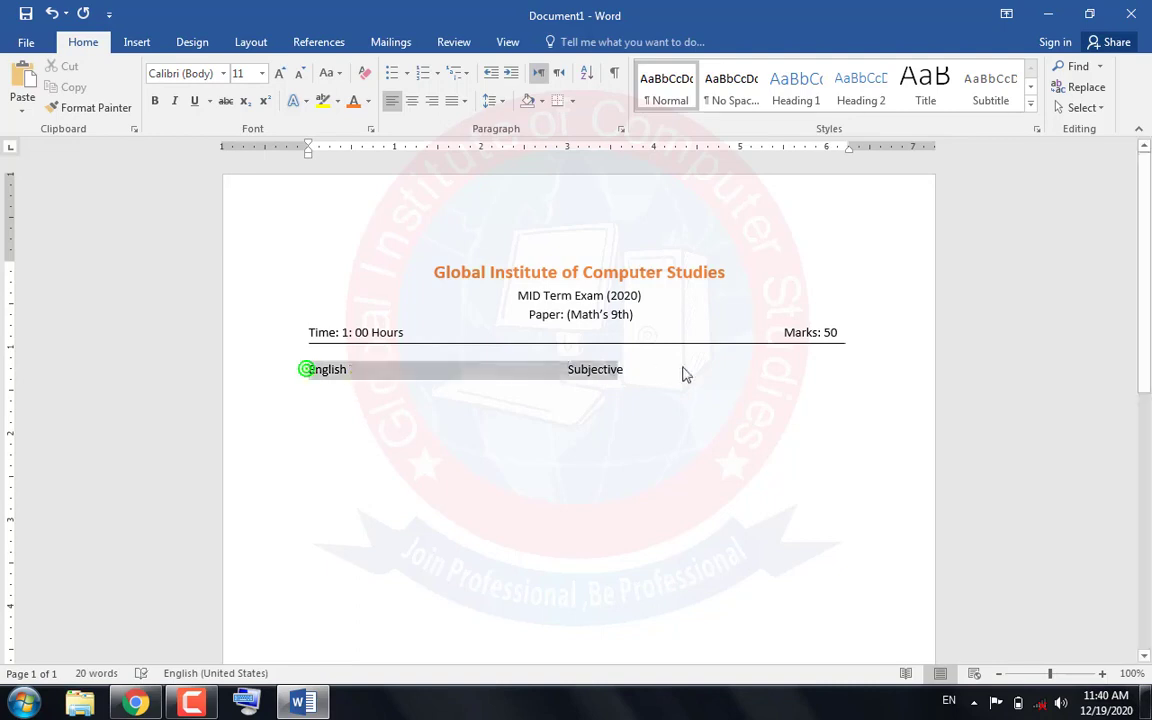
left_click(154, 101)
Remove the empty line above the "English Subjective" line and add space before that paragraph
left_click(311, 369)
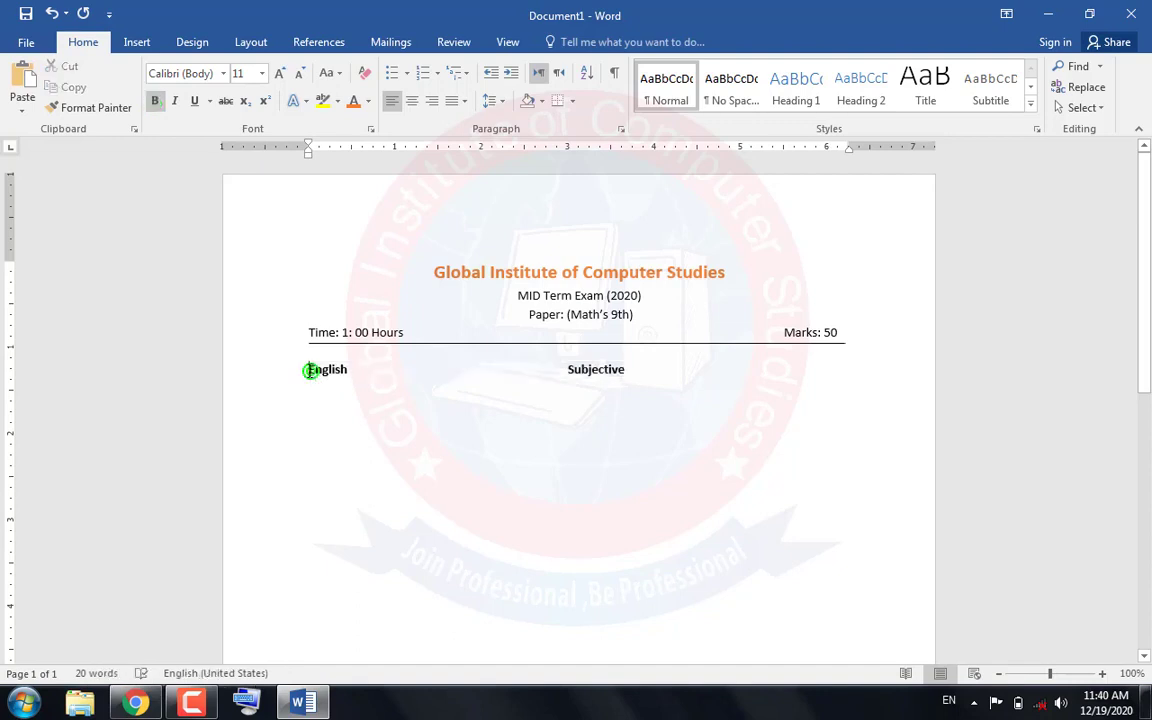
left_click(505, 103)
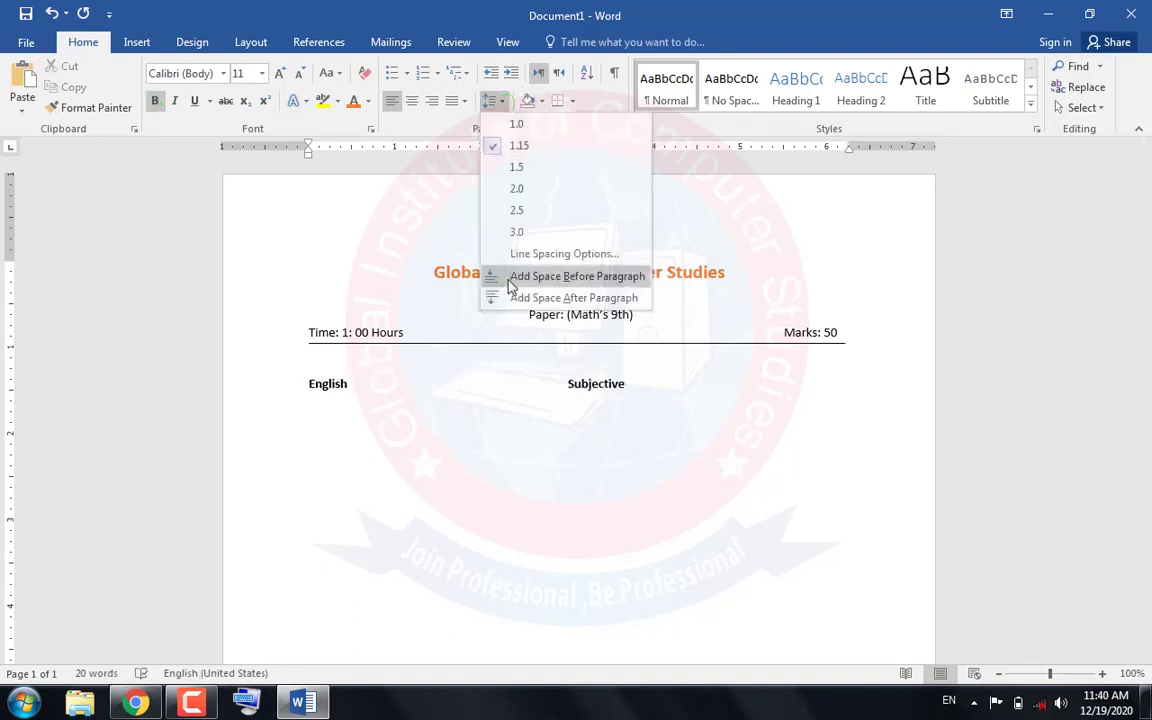
left_click(306, 358)
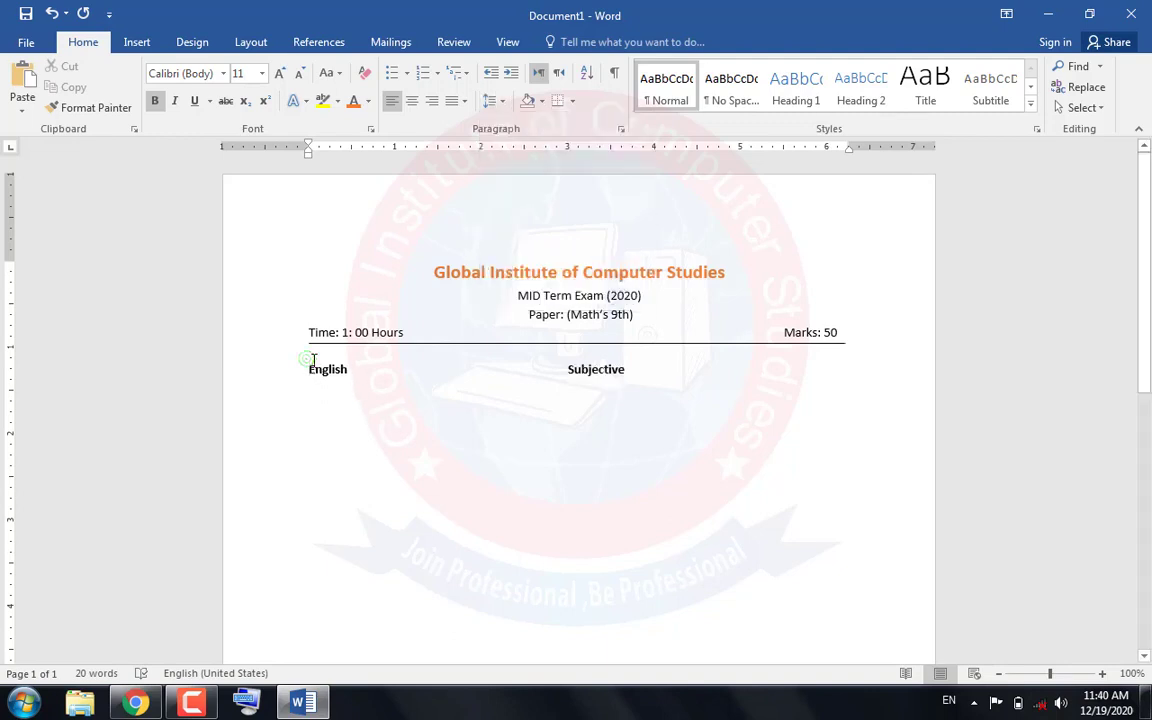
key("BackSpace")
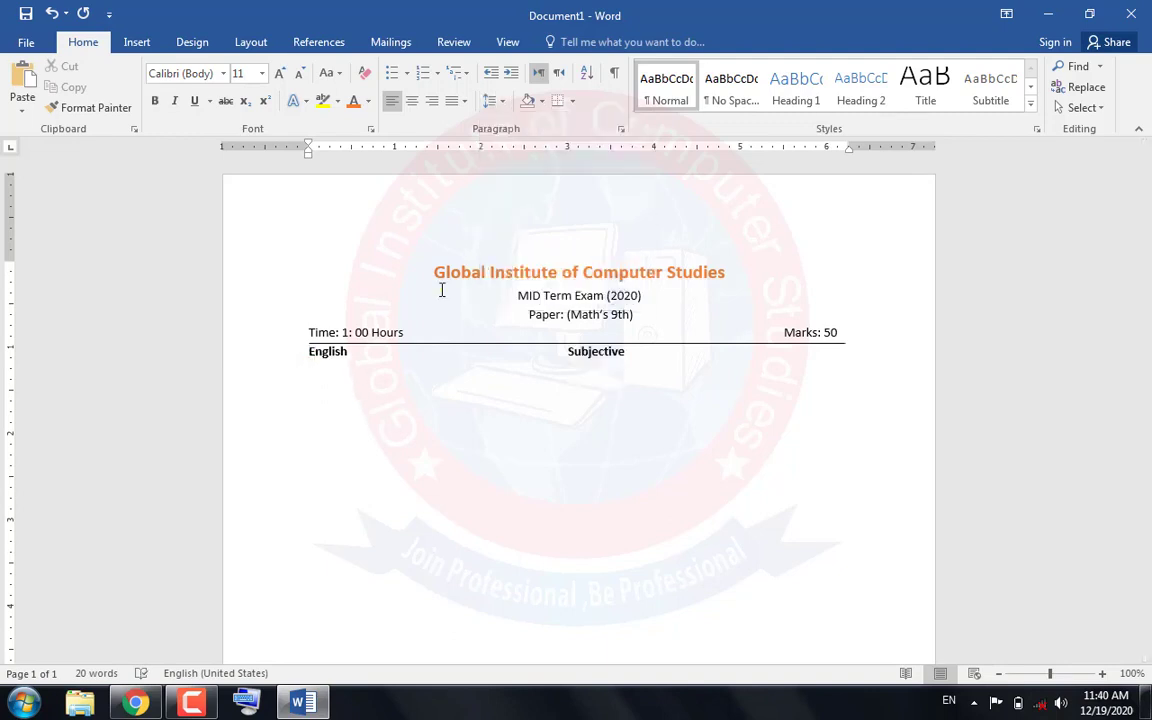
left_click(492, 101)
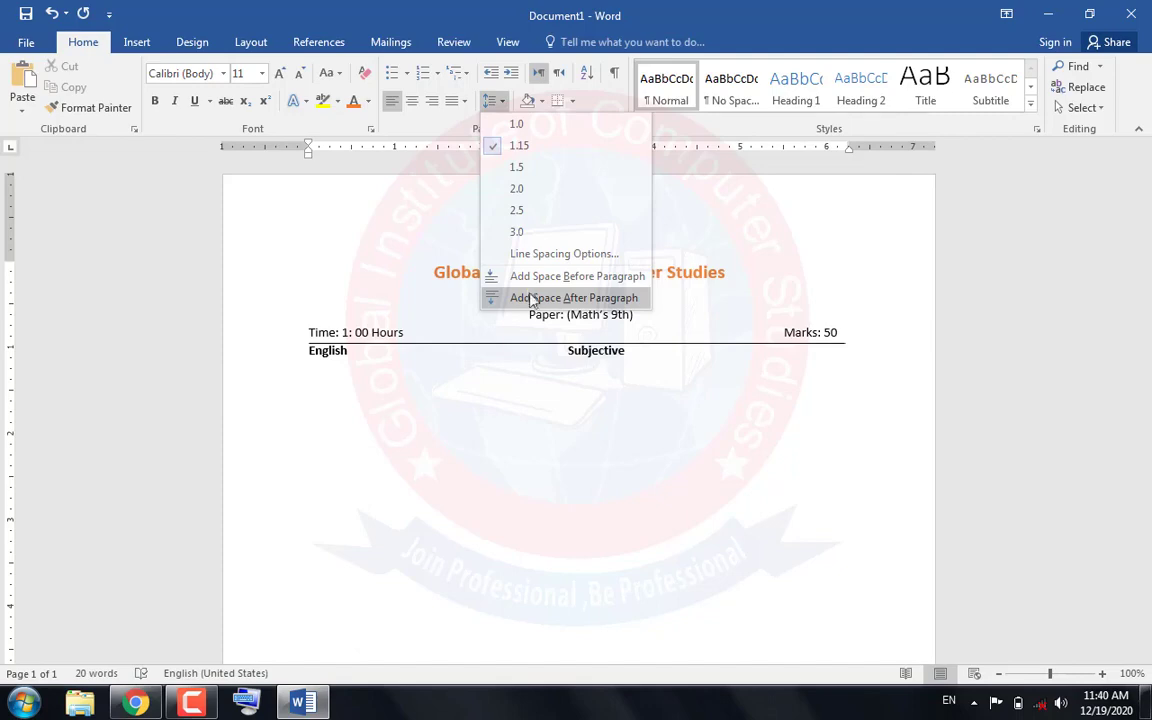
left_click(505, 275)
Copy the NOTE paragraph from the PDF in Chrome and paste it on a new line below "English Subjective" in Word
left_click(627, 367)
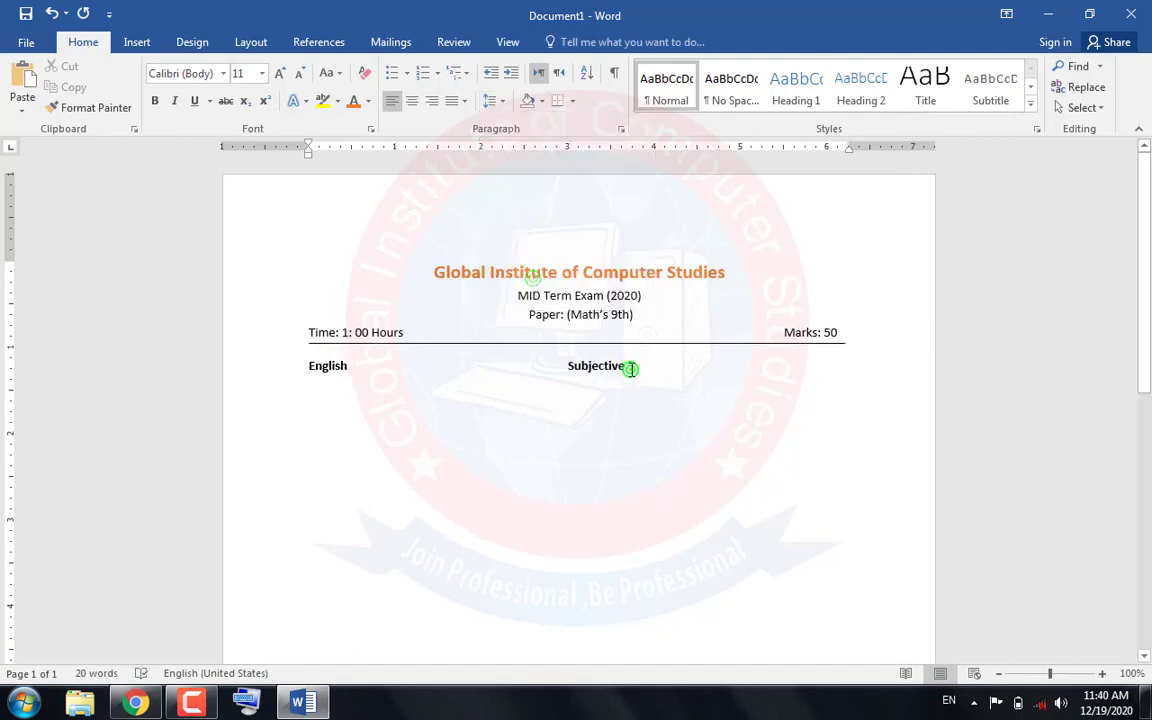
left_click(133, 703)
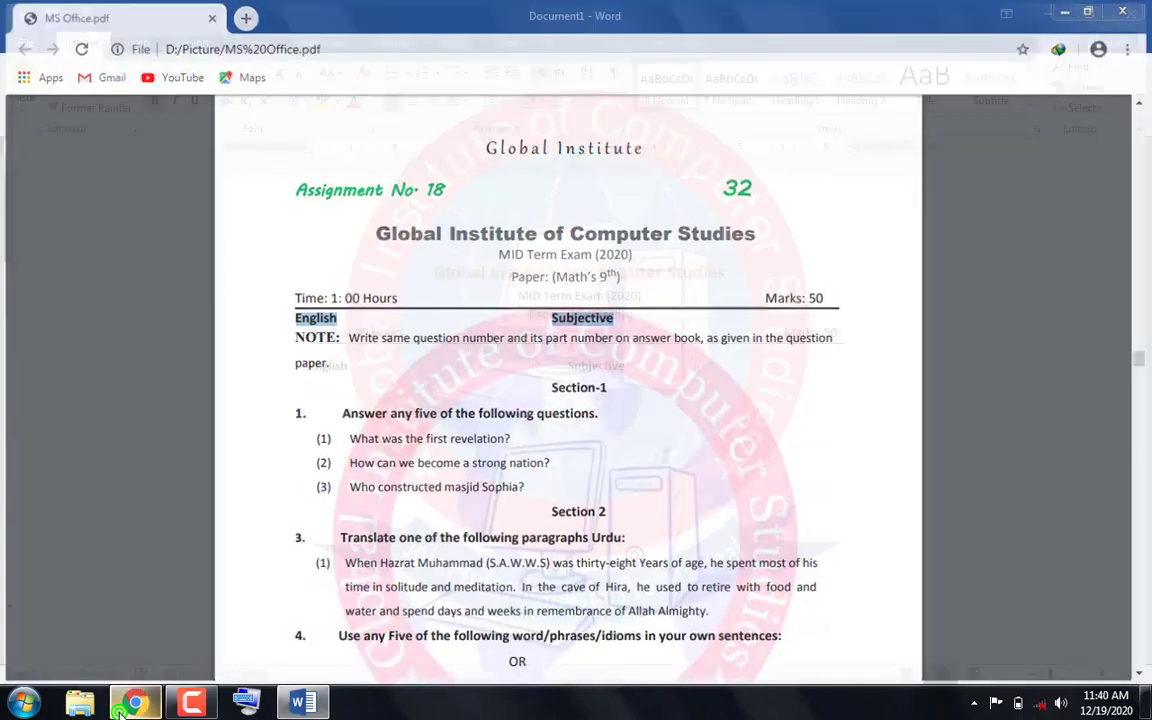
left_click(127, 706)
left_click(133, 703)
left_click_drag(288, 337, 320, 370)
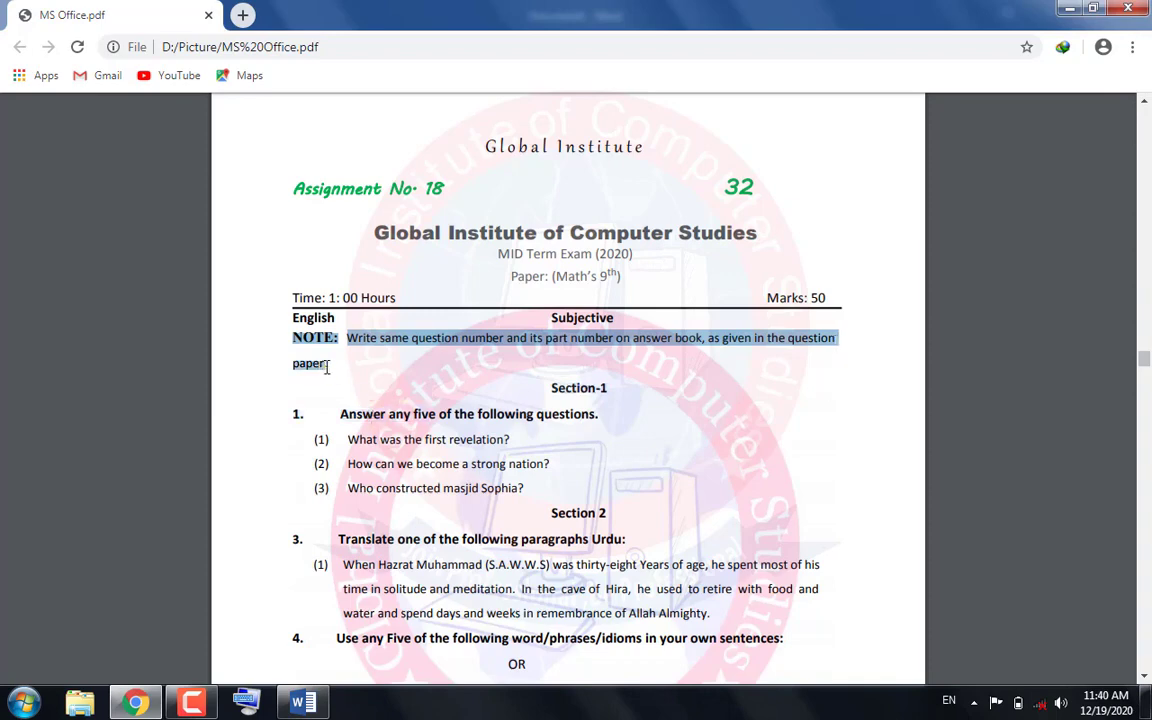
right_click(313, 372)
left_click(329, 380)
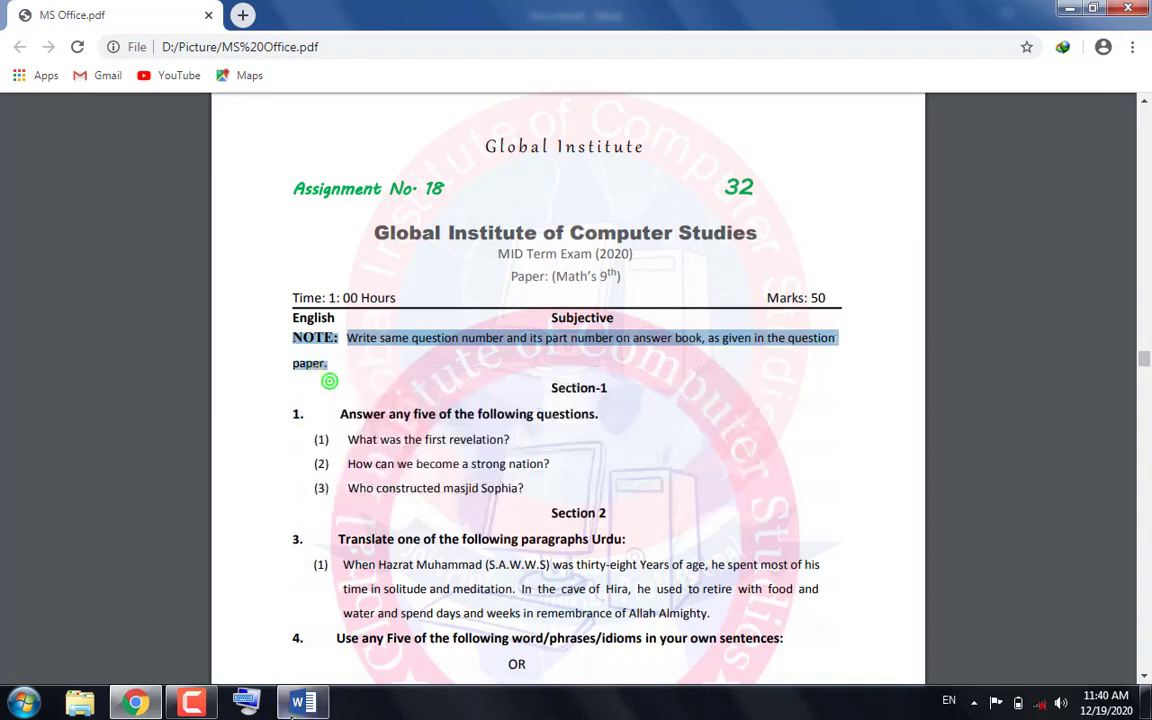
key("alt+Tab")
left_click(508, 393)
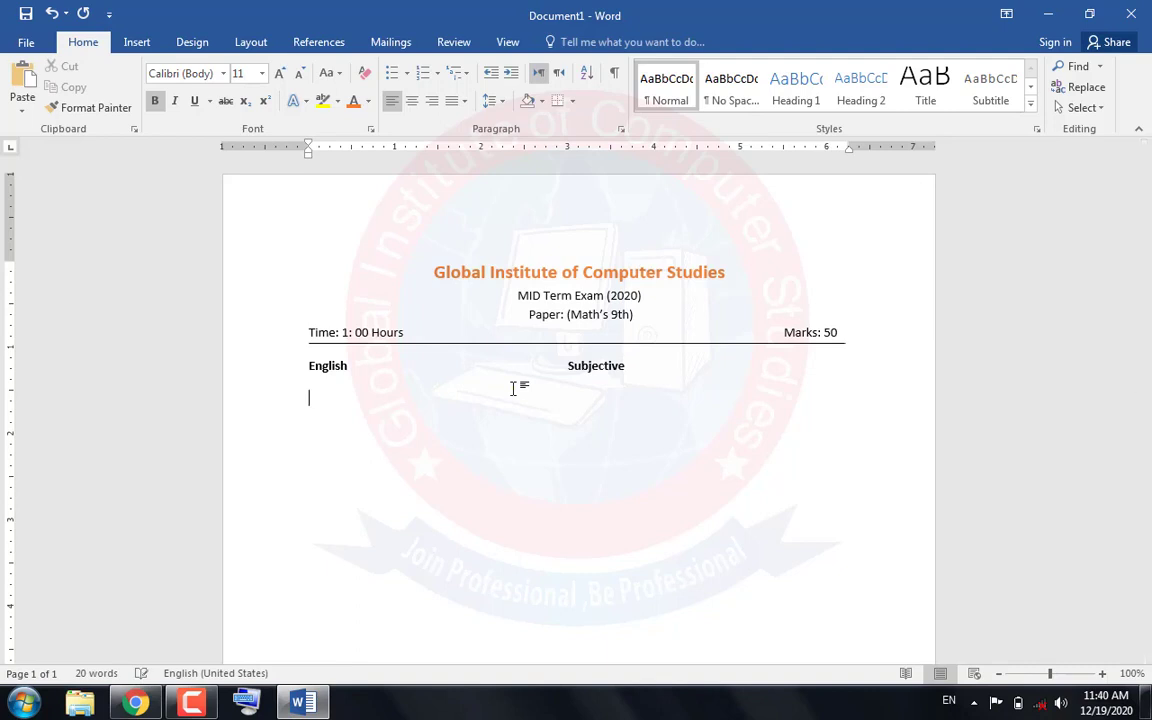
left_click(12, 80)
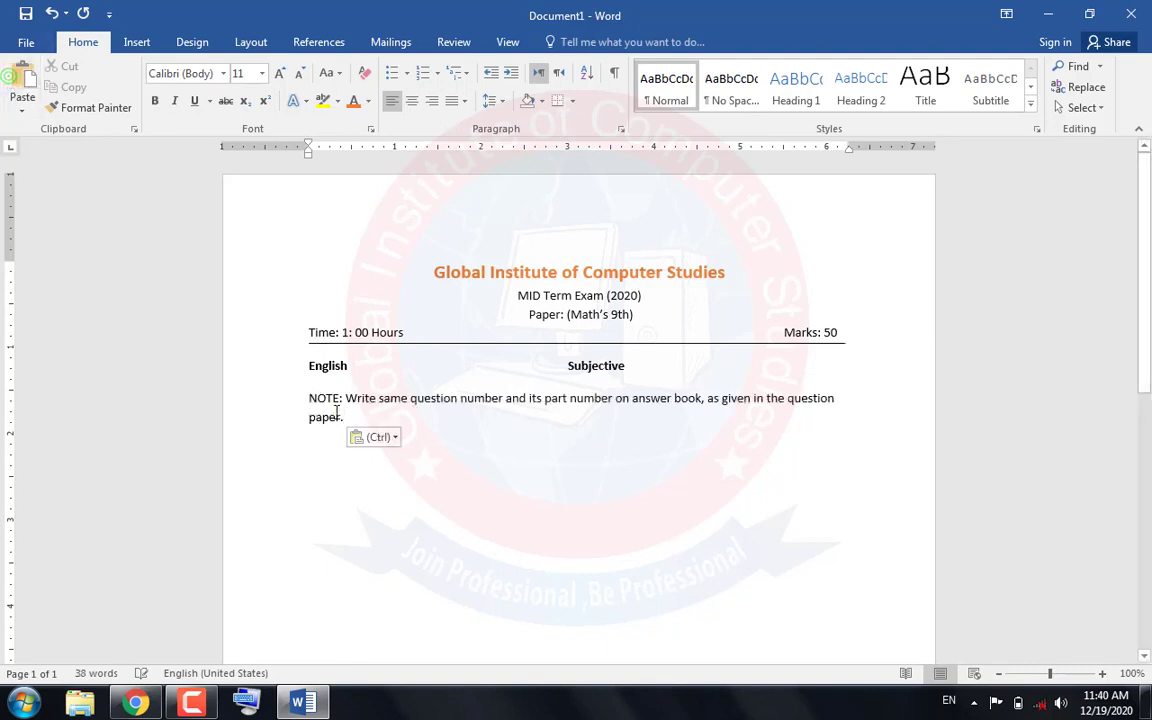
Set the word "NOTE:" in Times New Roman and make it bold
left_click_drag(340, 397, 308, 398)
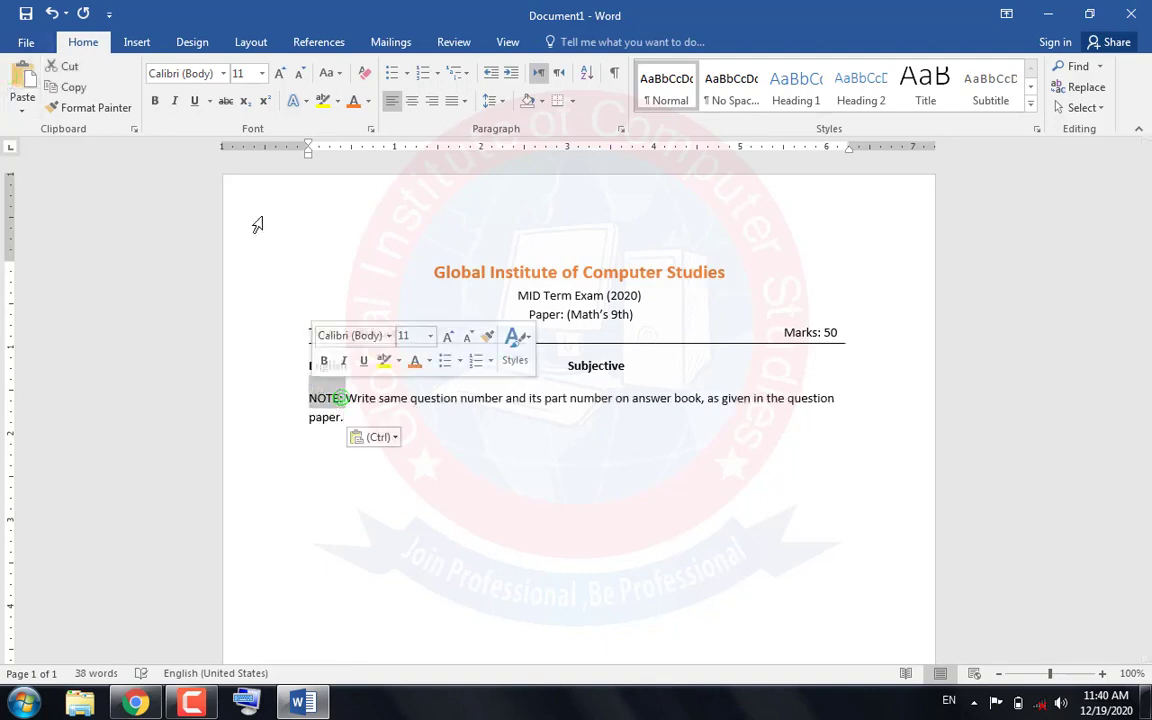
left_click(185, 73)
type("Times New Ro")
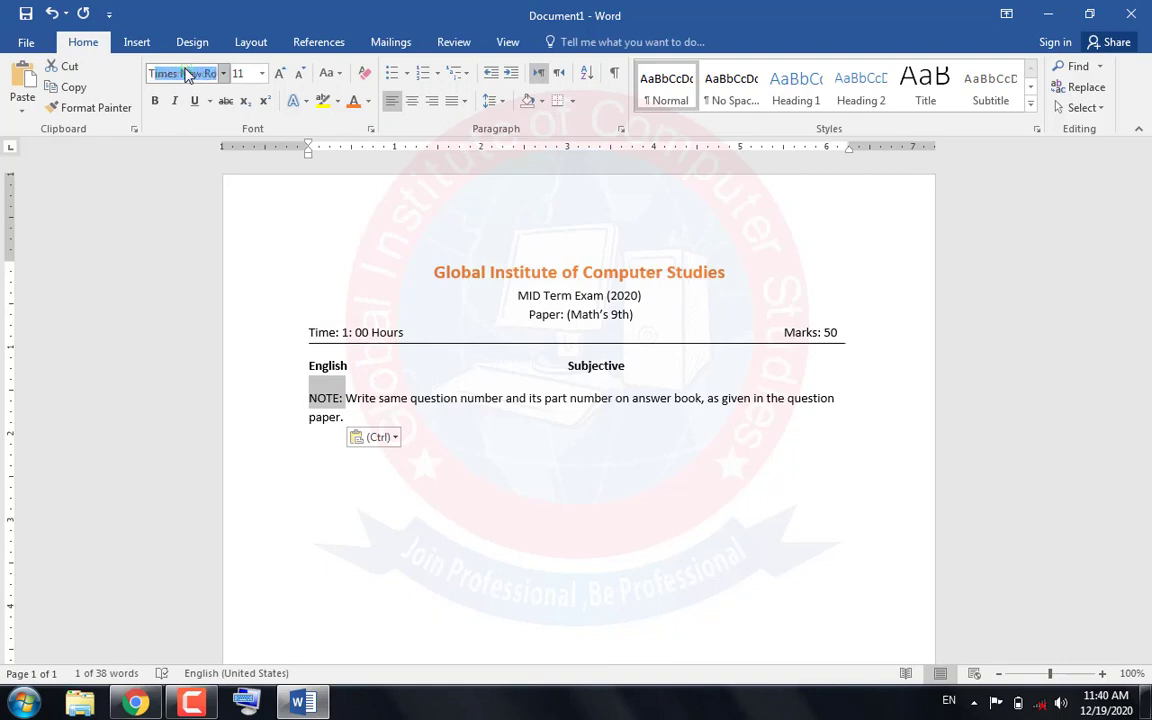
key("Return")
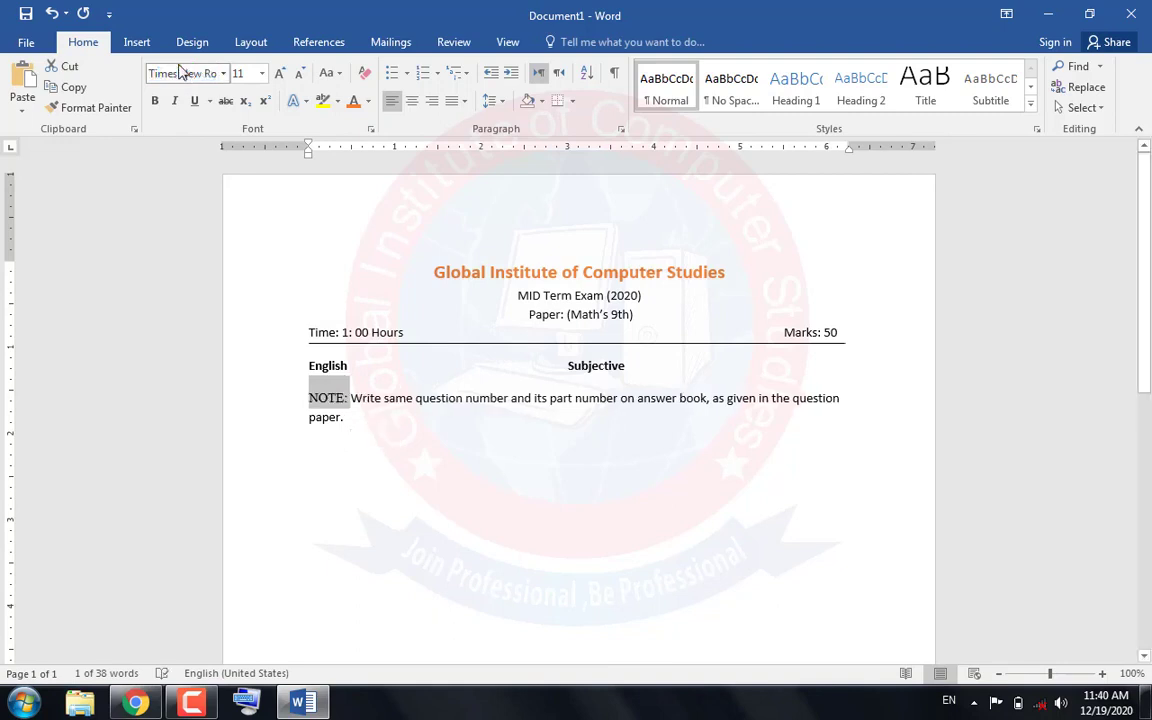
left_click(157, 101)
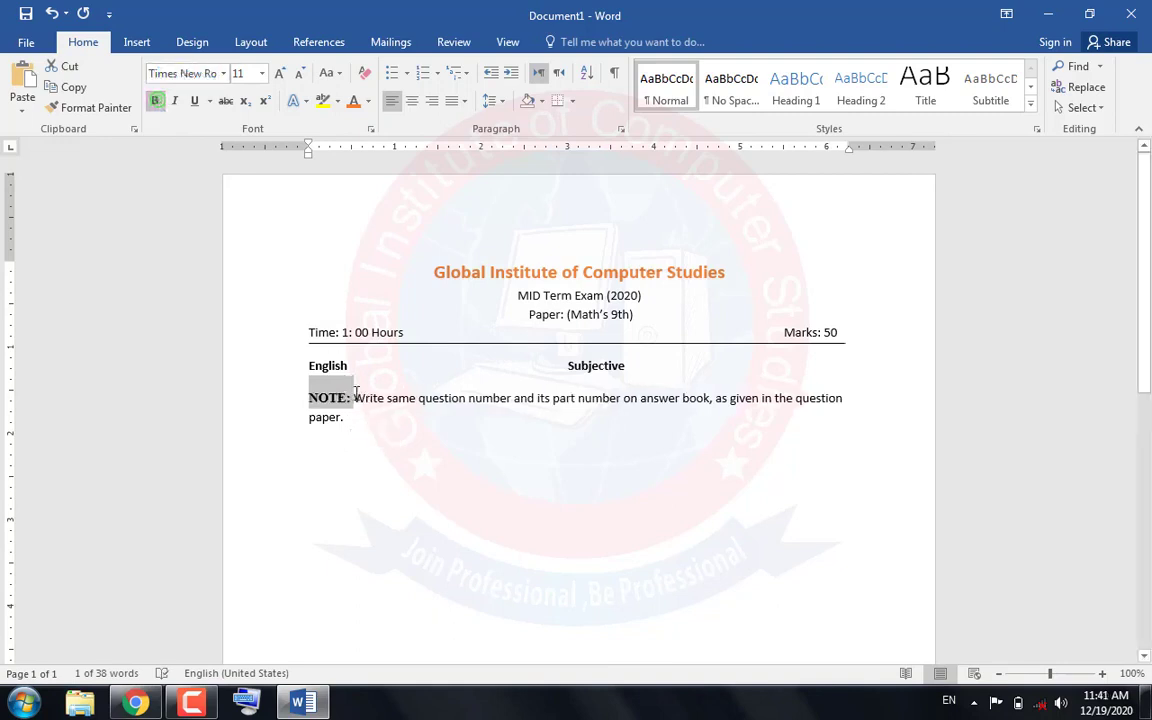
left_click(355, 395)
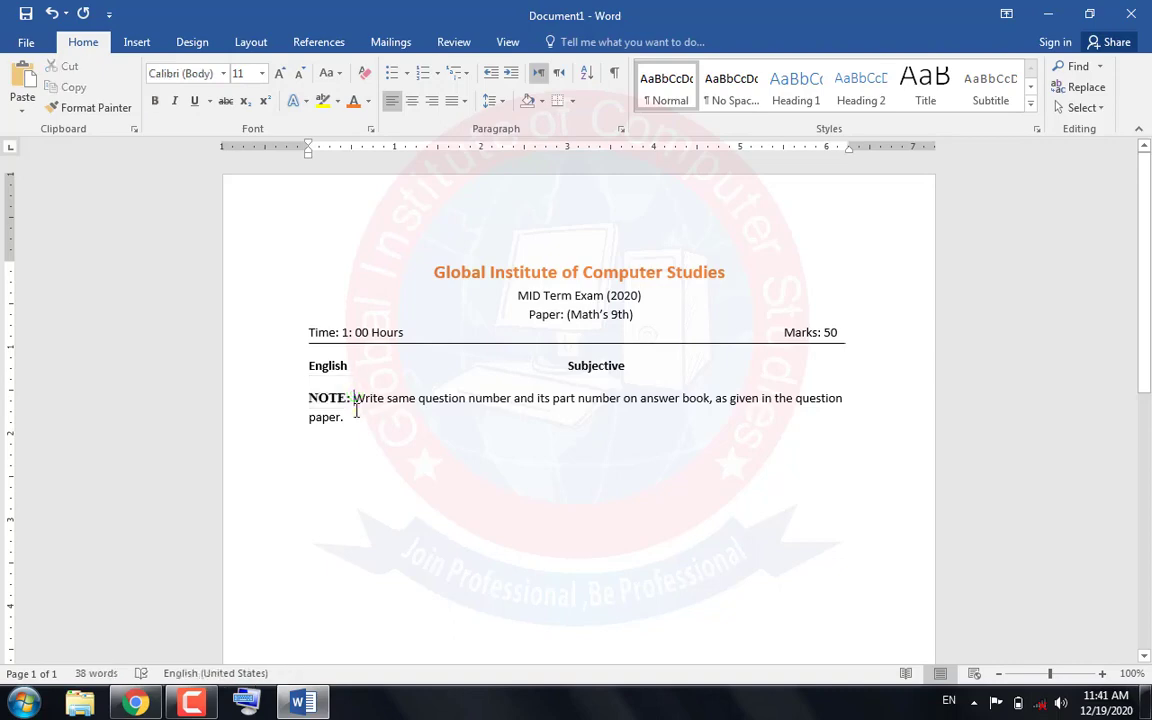
key("Tab")
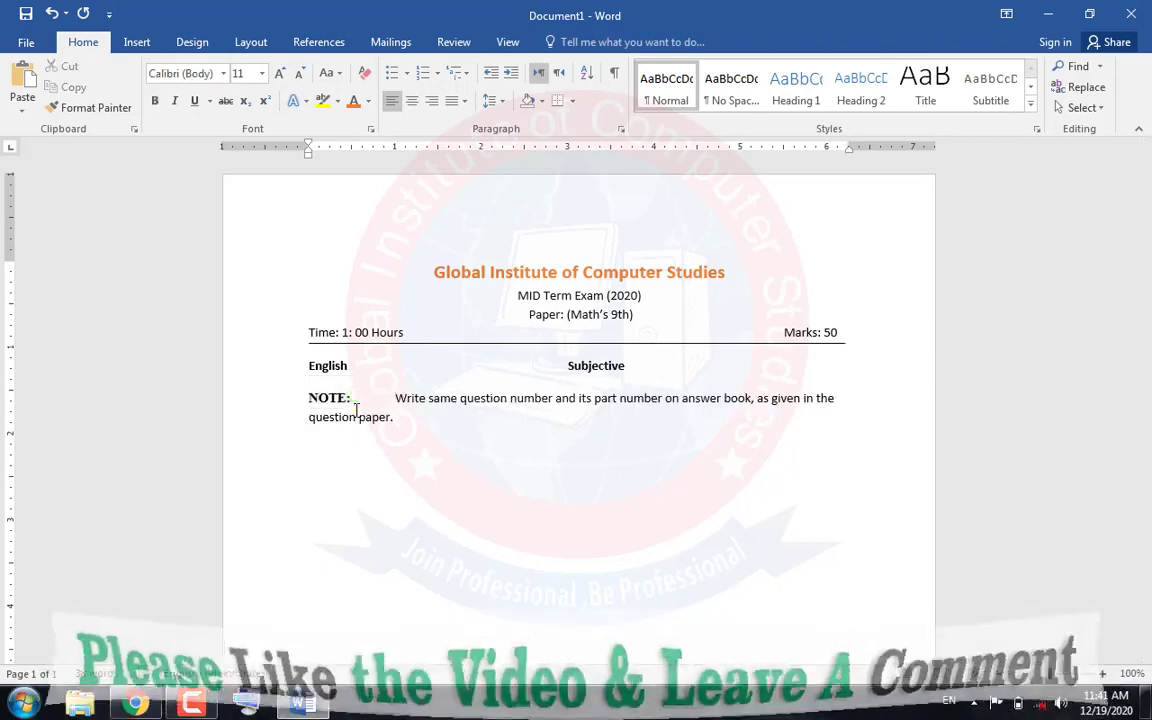
left_click(136, 711)
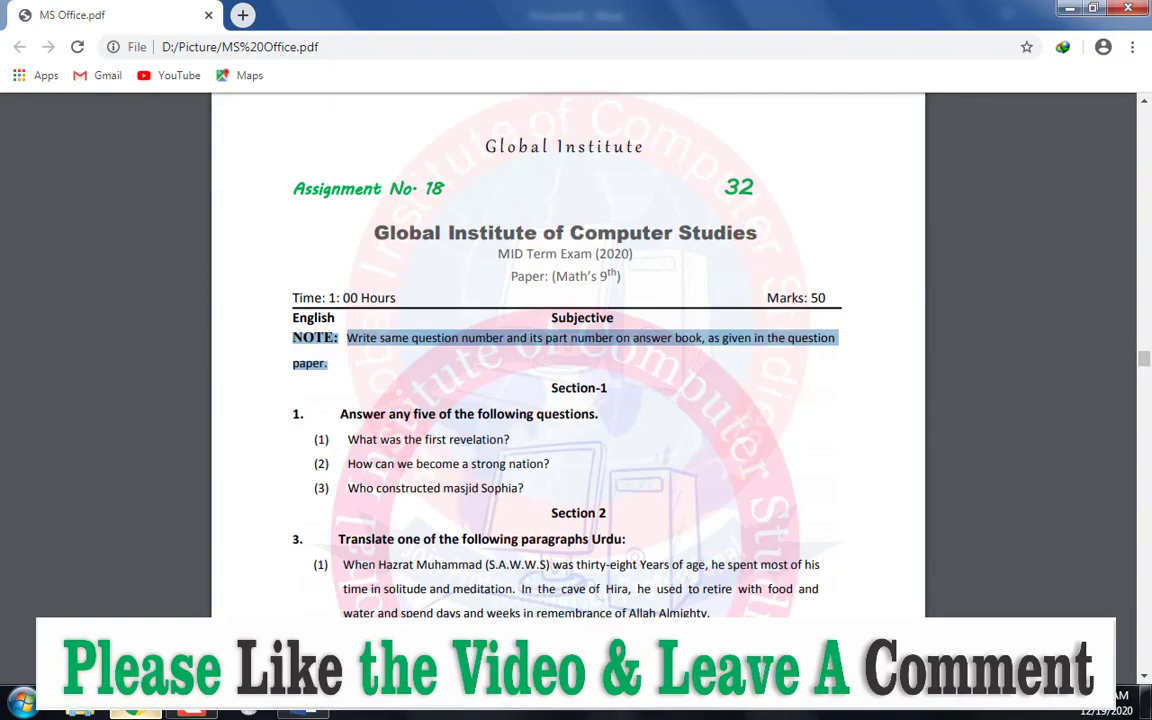
left_click(136, 705)
key("BackSpace")
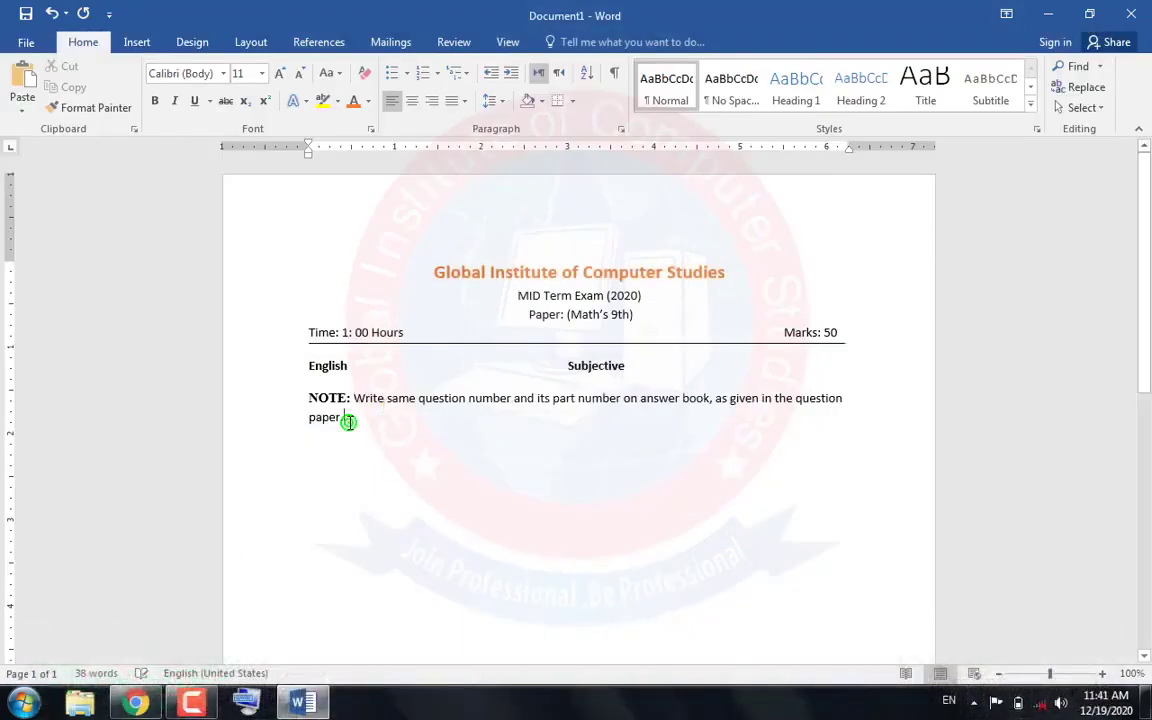
left_click(348, 422)
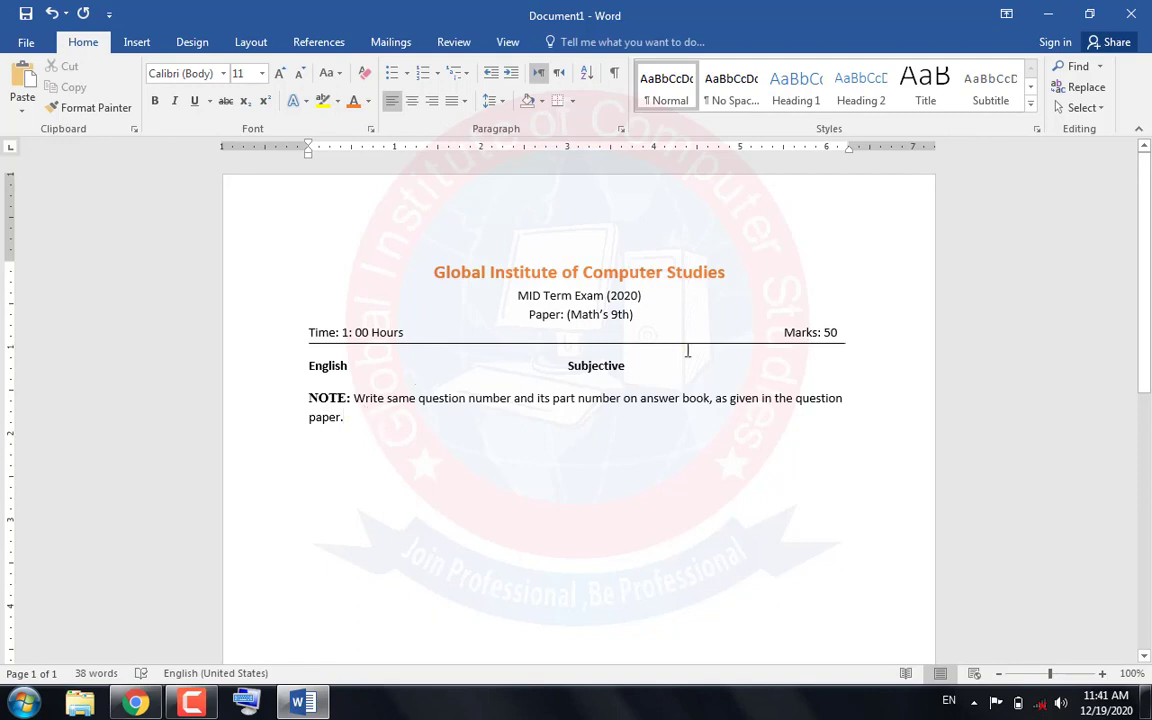
Move the right indent of the NOTE paragraph outward to about 6.5 inches on the ruler
left_click_drag(849, 149, 889, 161)
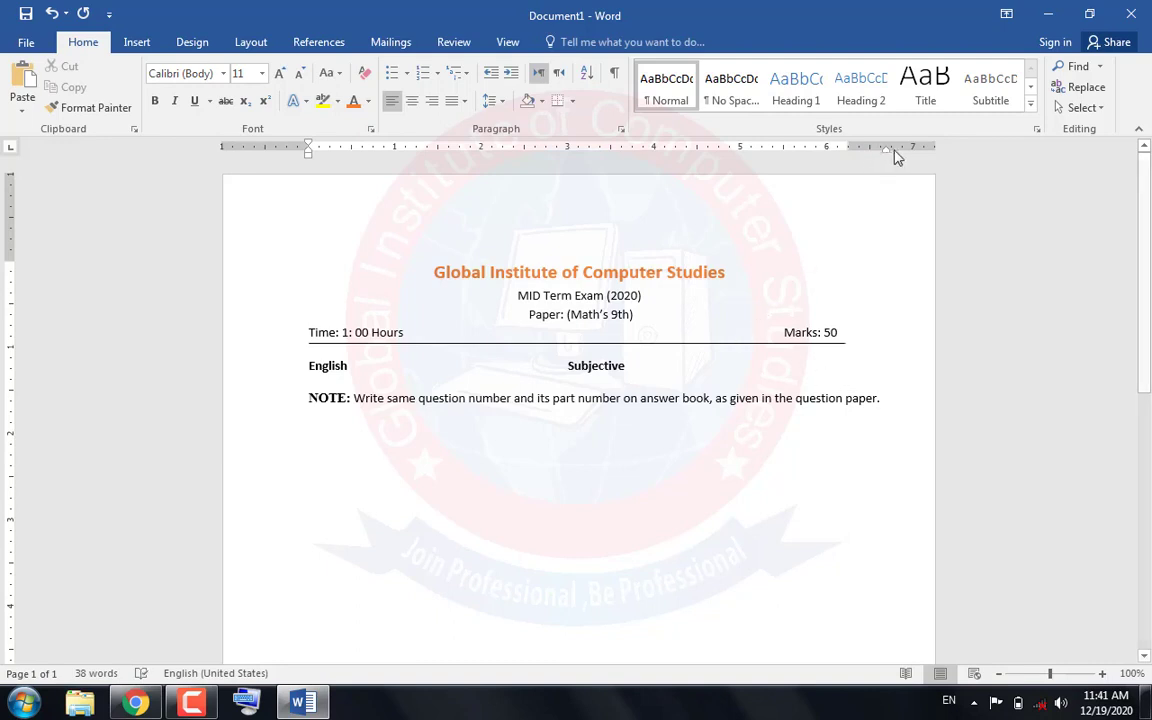
left_click_drag(885, 150, 872, 163)
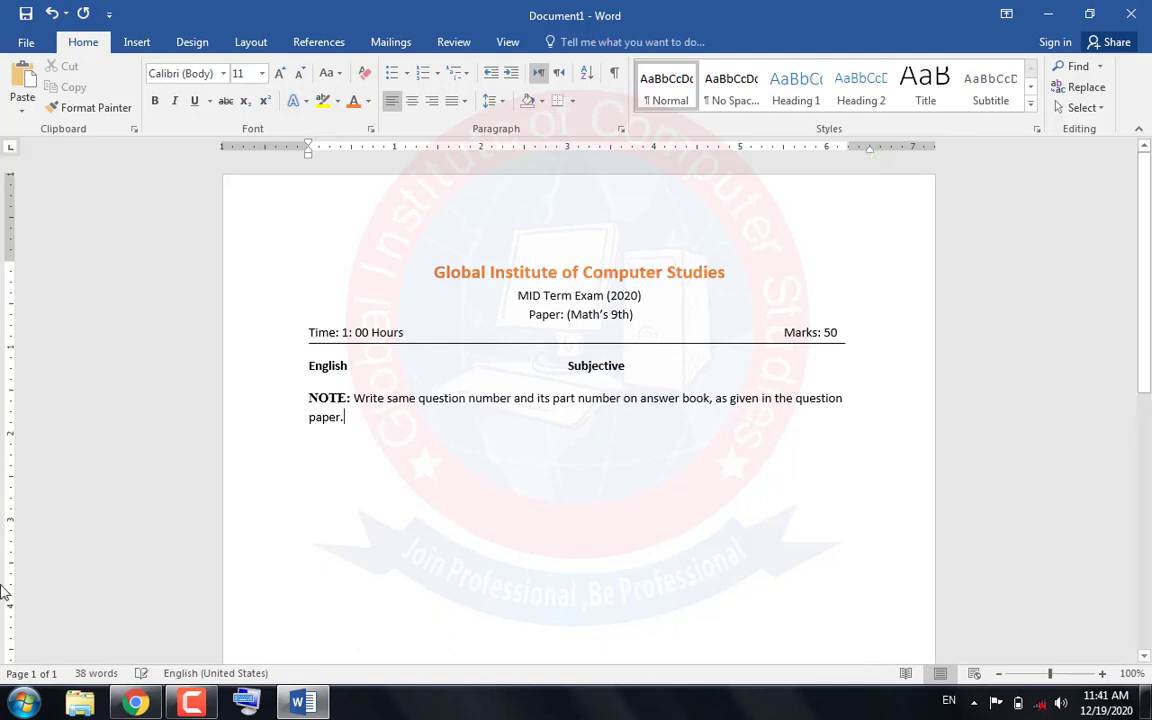
Copy the heading "Section-1" from the PDF in Chrome and paste it on a new line below the NOTE paragraph in Word
left_click(130, 703)
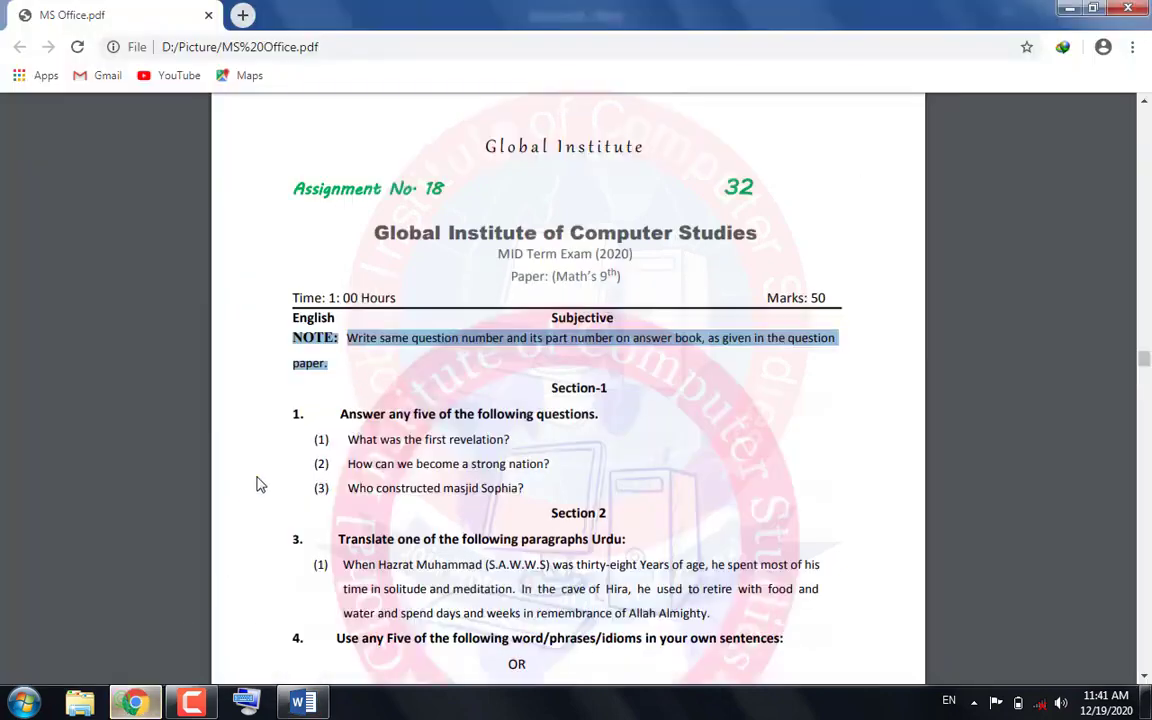
left_click(396, 383)
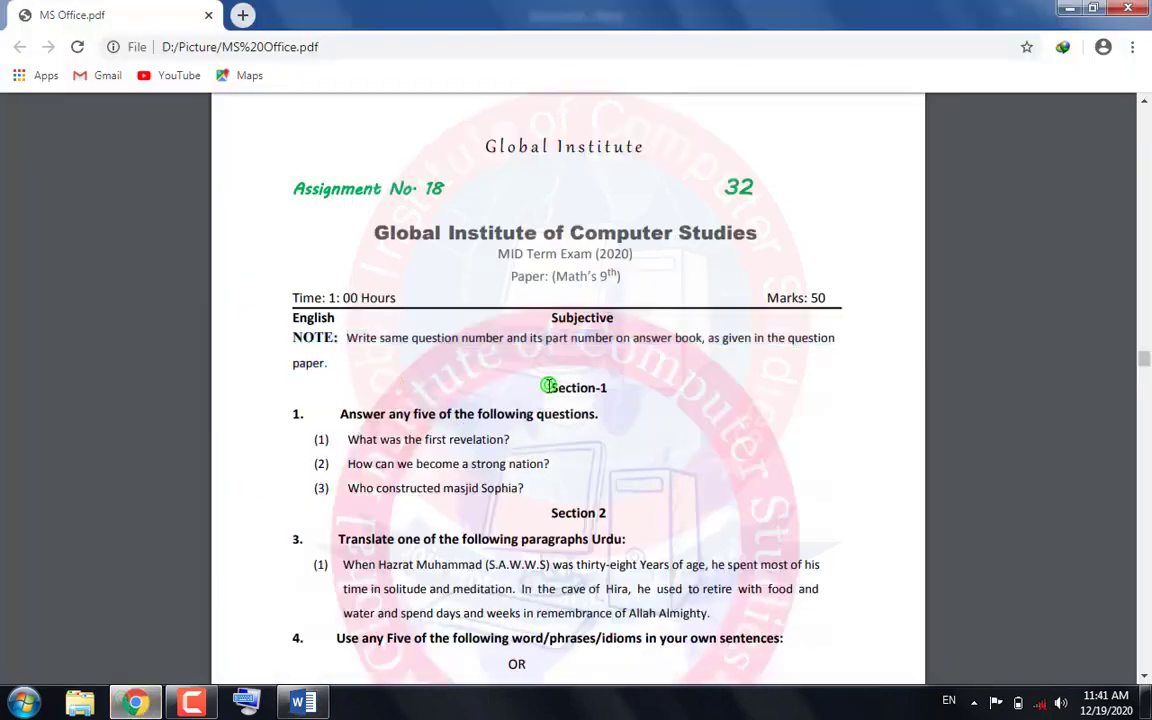
left_click_drag(549, 386, 607, 388)
right_click(578, 392)
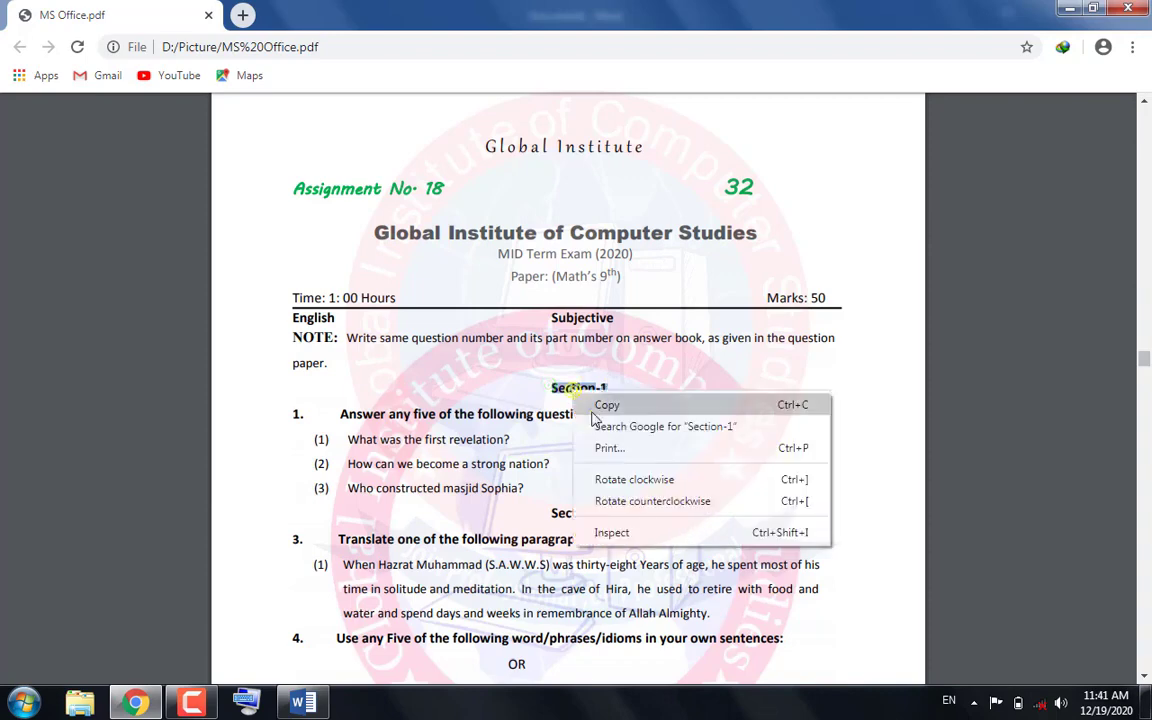
left_click(594, 410)
left_click(302, 705)
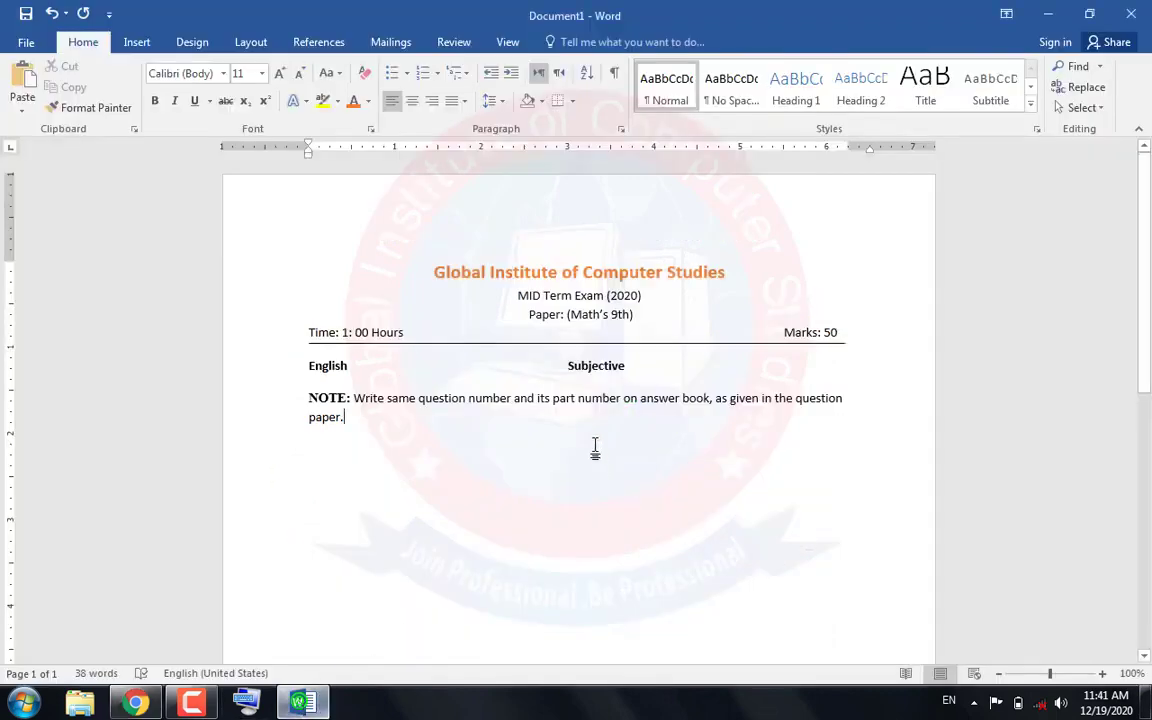
key("Return")
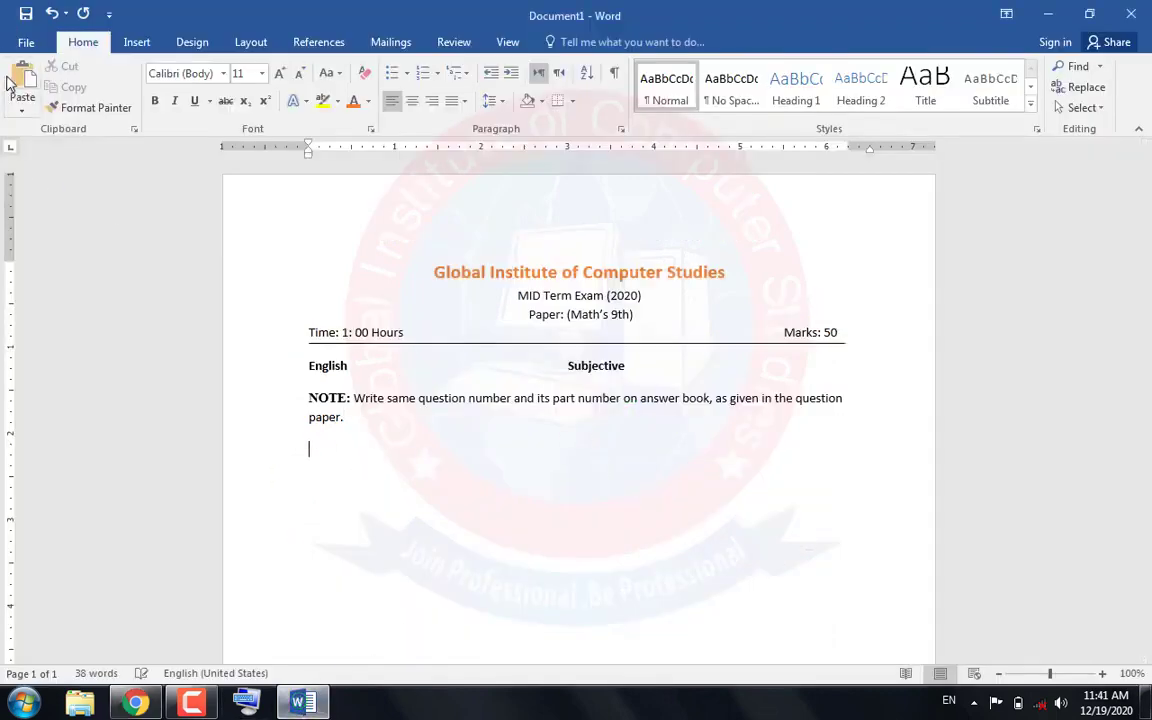
key("ctrl+v")
Center the "Section-1" heading and make it bold
left_click_drag(351, 453, 309, 449)
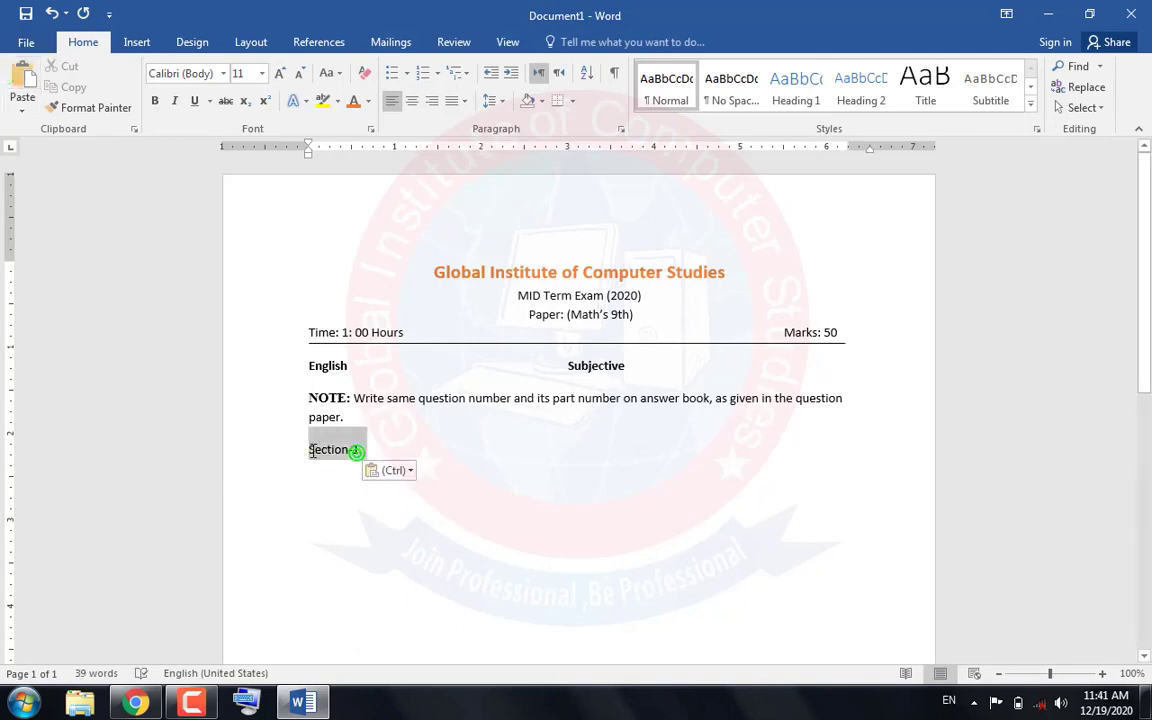
left_click(136, 704)
key("alt+Tab")
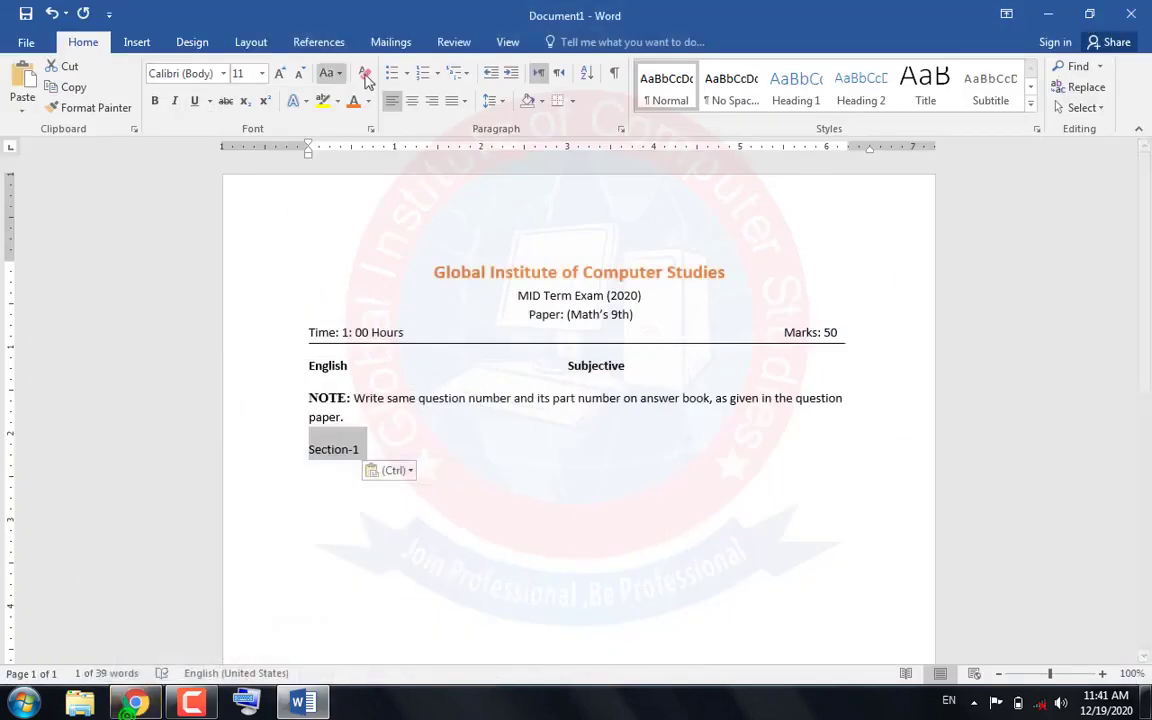
left_click(408, 103)
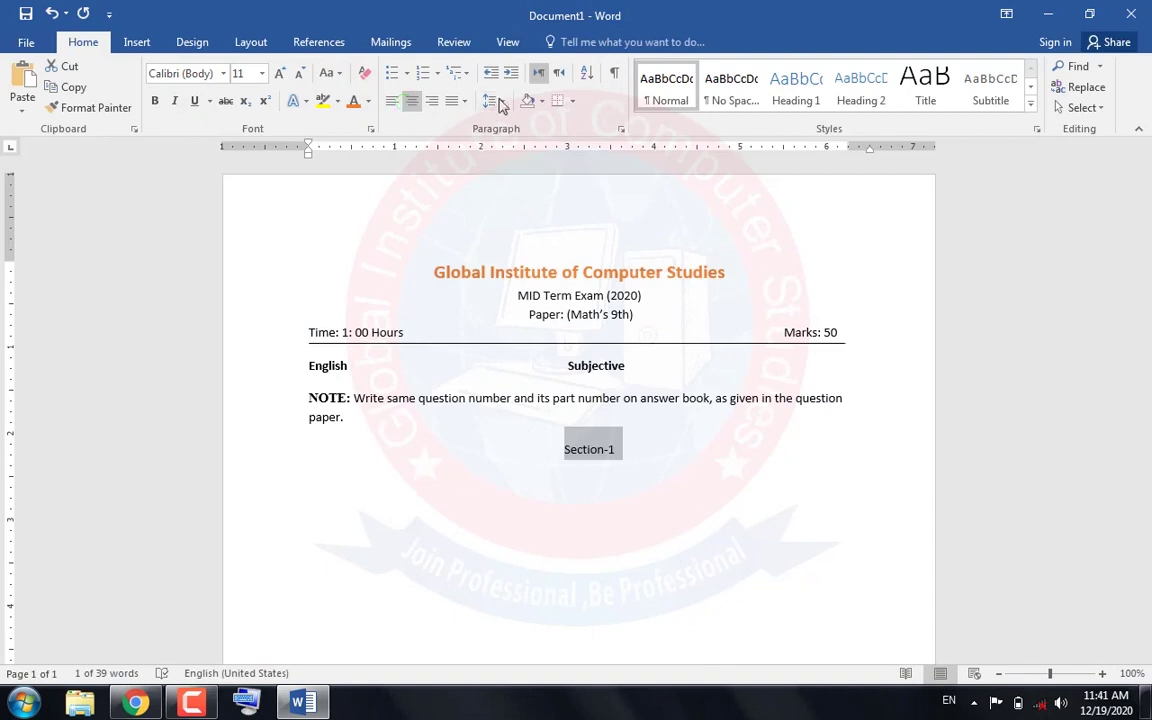
left_click(155, 101)
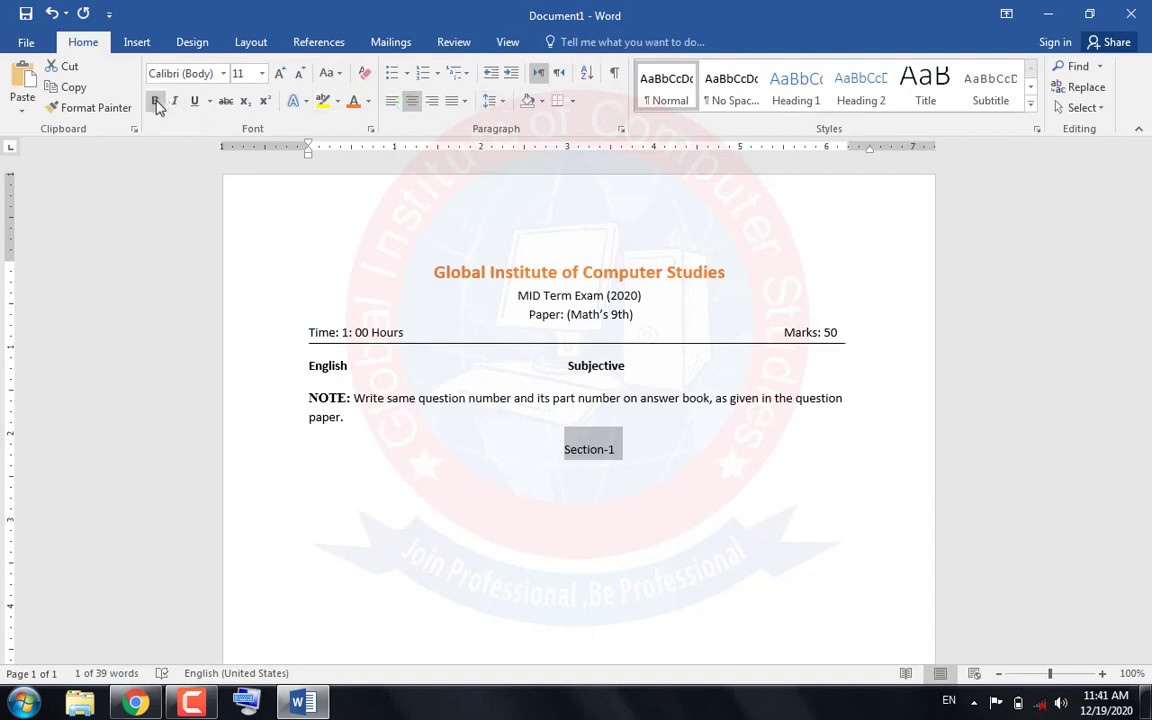
Copy "1. Answer any five of the following questions." from the PDF in Chrome and paste it on a new left-aligned line below "Section-1" in Word
left_click(628, 460)
key("Return")
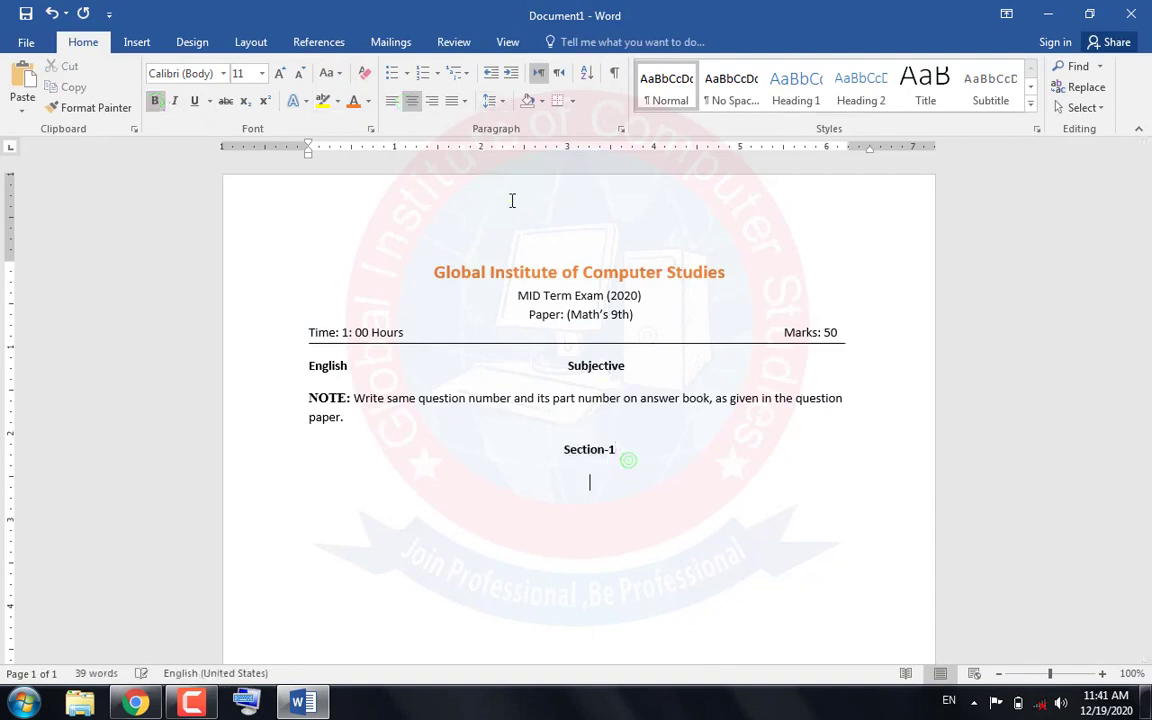
left_click(393, 101)
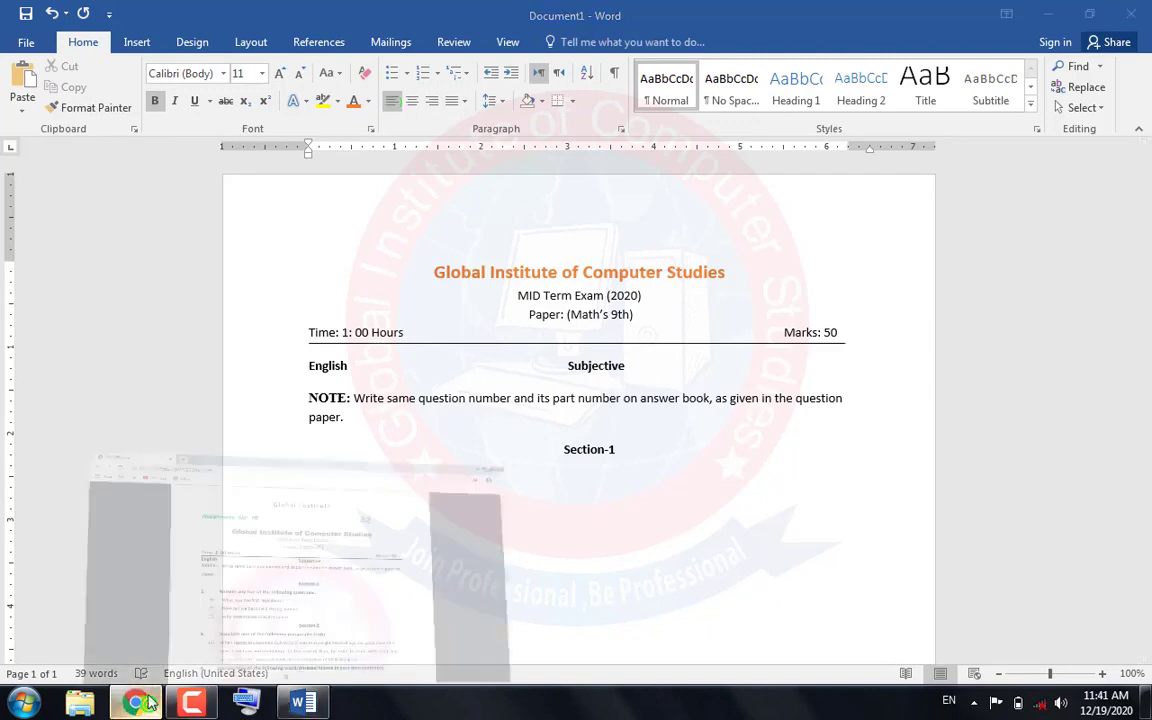
left_click(136, 703)
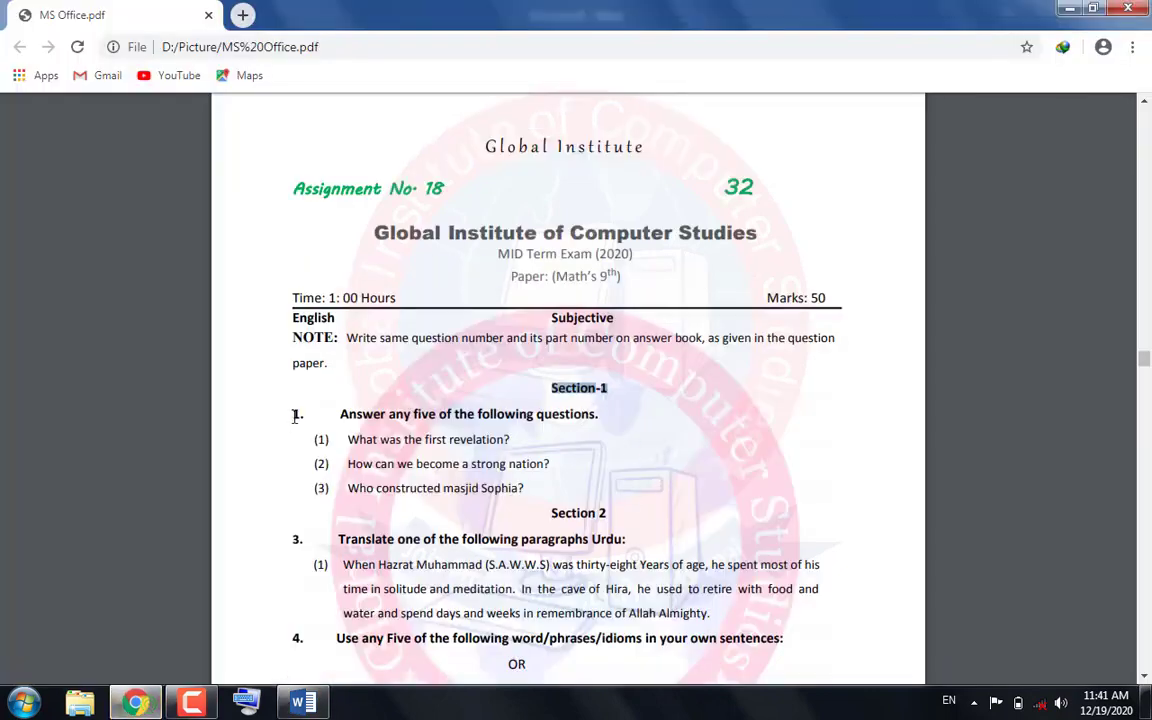
left_click_drag(296, 416, 589, 426)
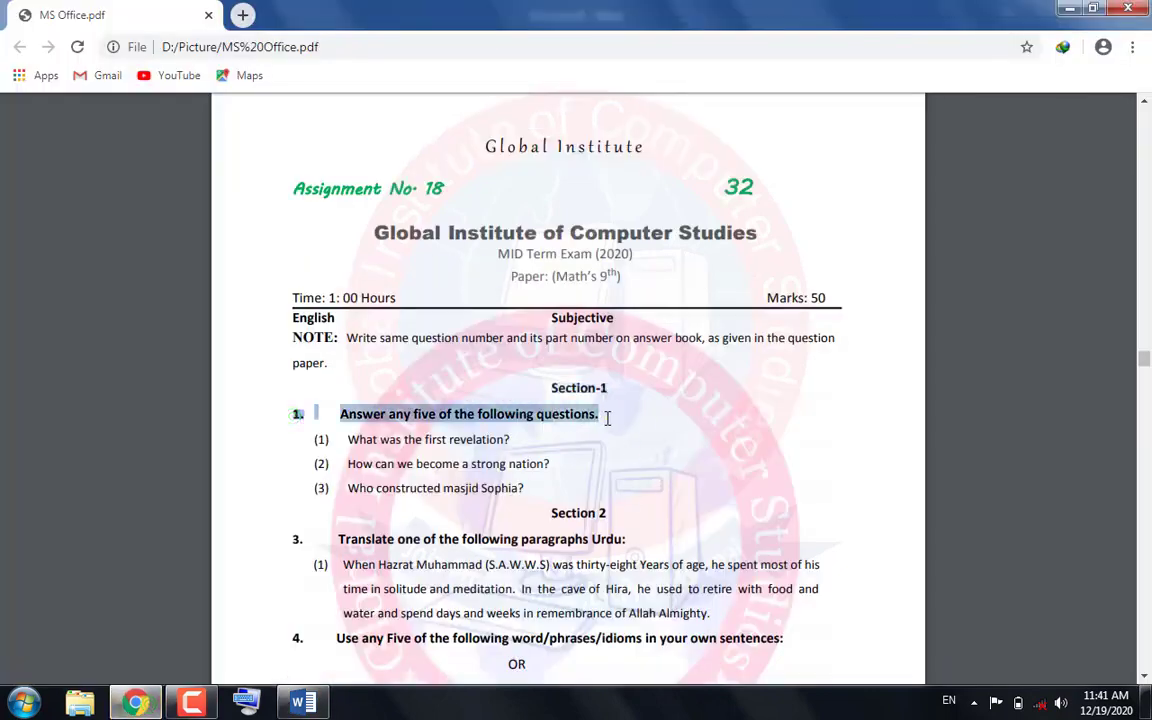
right_click(599, 417)
left_click(614, 432)
left_click(300, 703)
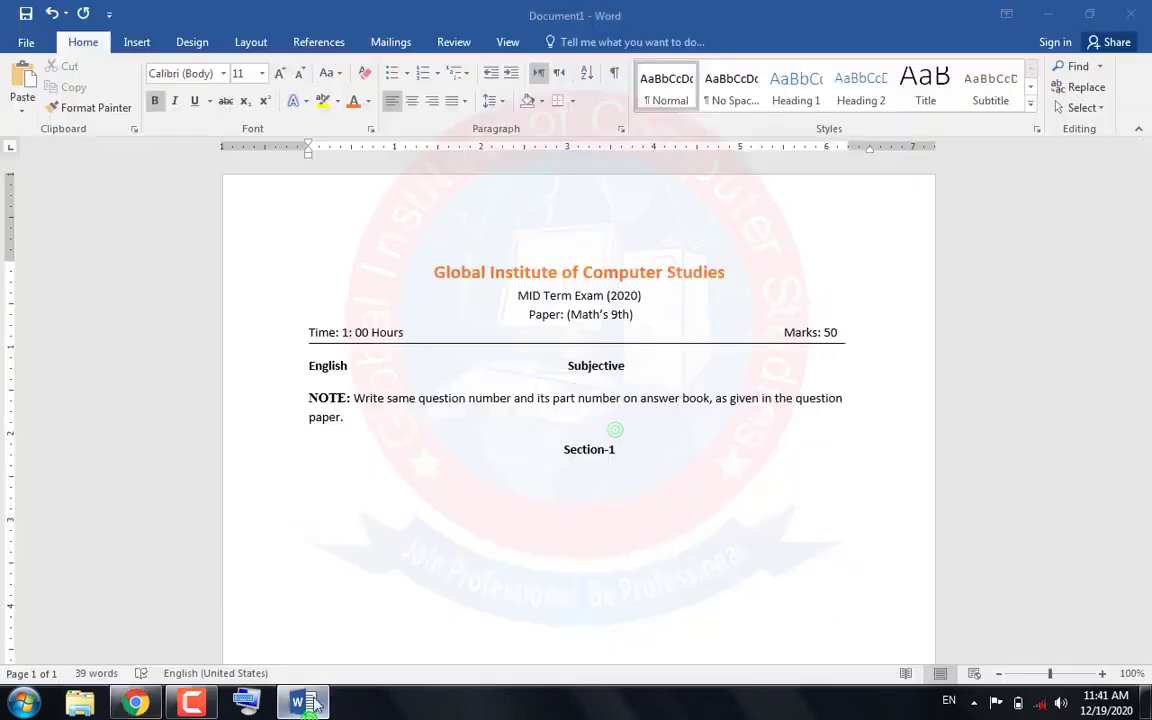
left_click(352, 478)
left_click(22, 80)
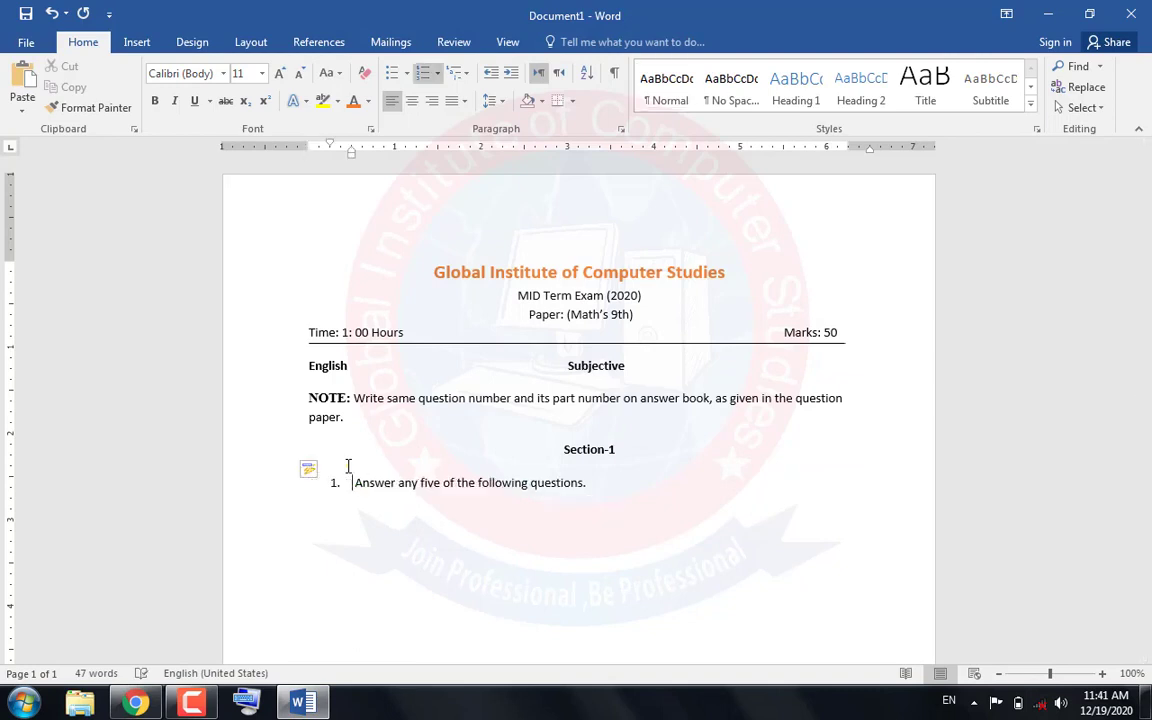
Compare the numbered question line with the PDF in Chrome and try indenting it further in Word
left_click(137, 704)
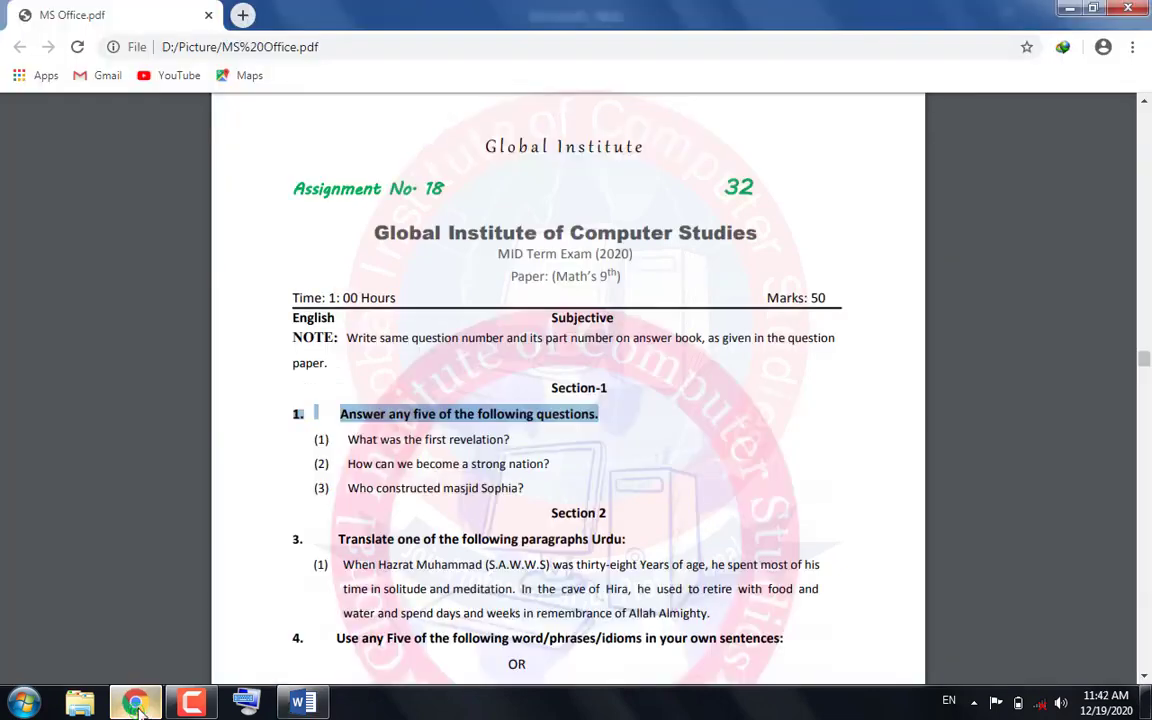
left_click(137, 704)
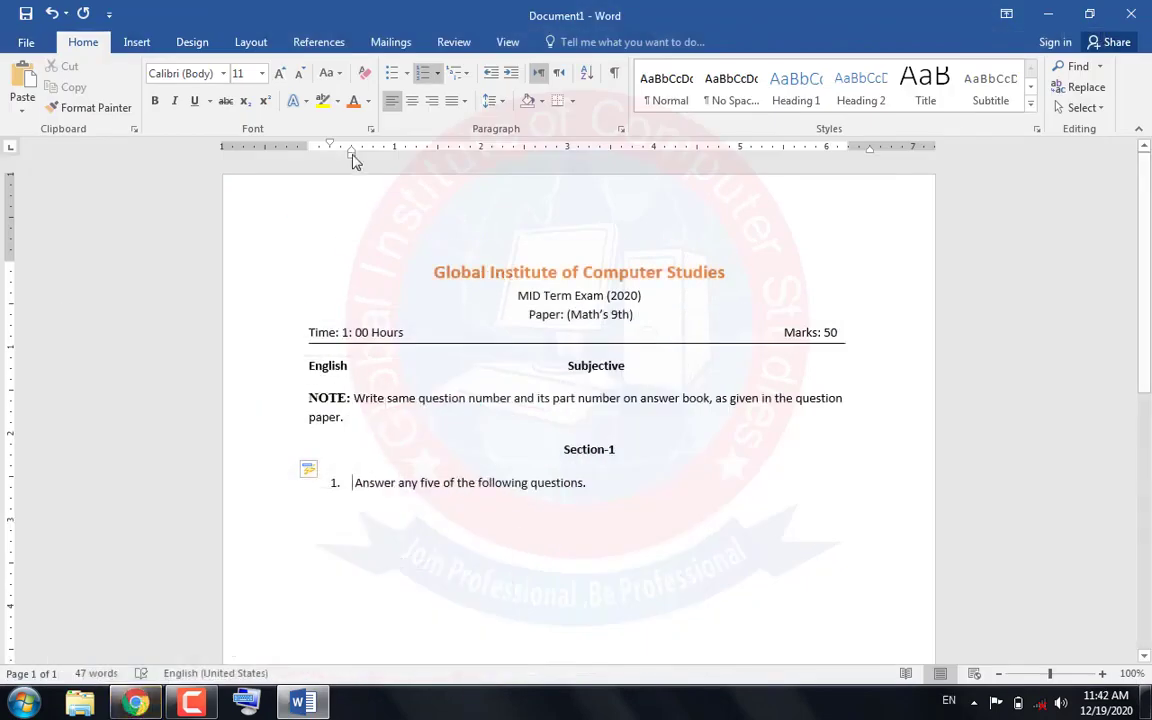
mouse_move(352, 157)
left_mouse_down()
mouse_move(389, 161)
mouse_move(351, 163)
left_mouse_up()
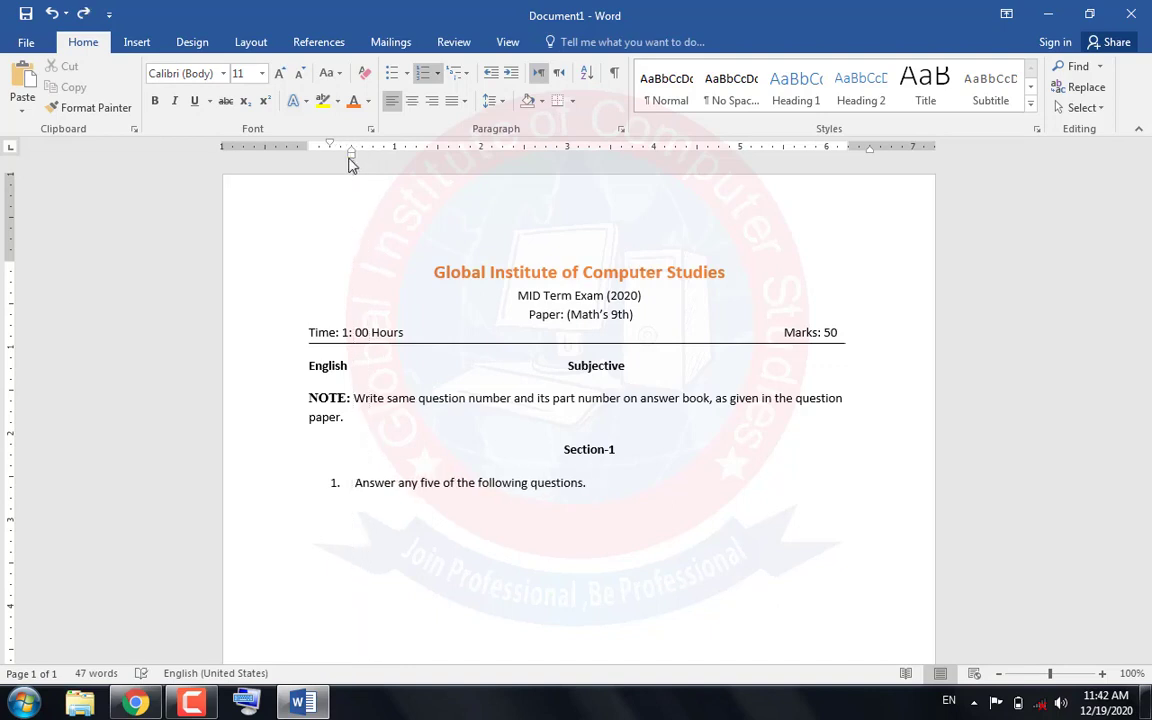
key("Tab")
key("Tab")
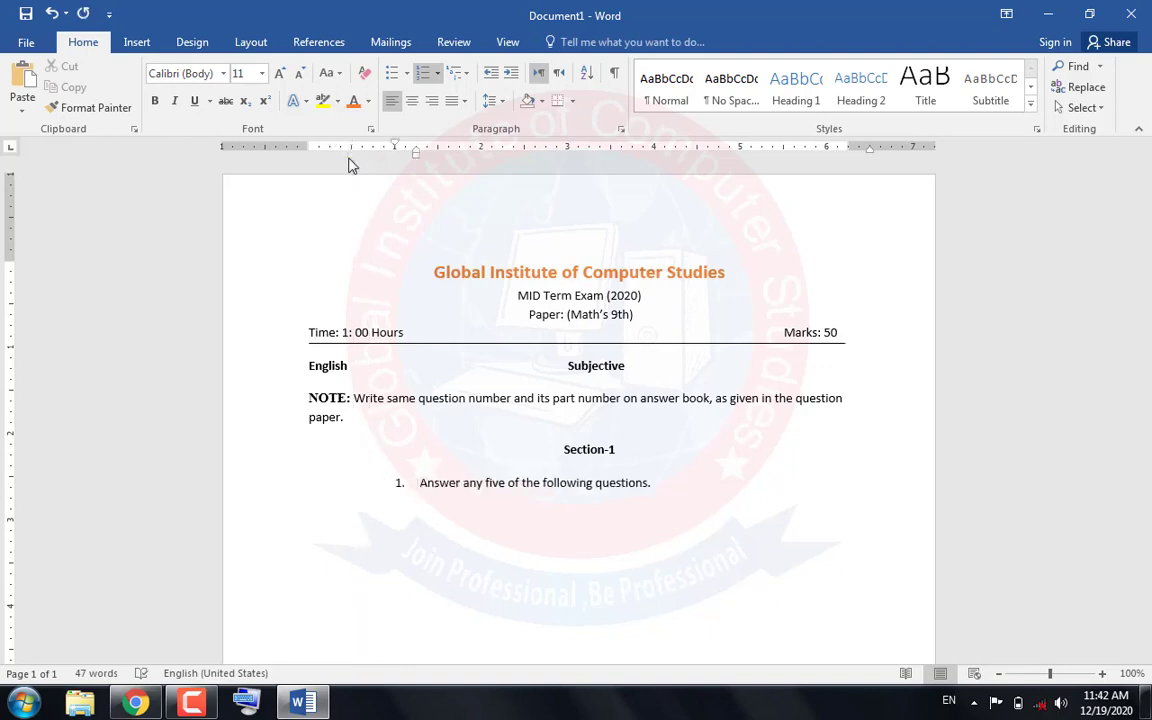
Remove the automatic number and the indent from the "Answer any five of the following questions." line
key("BackSpace")
key("BackSpace")
key("BackSpace")
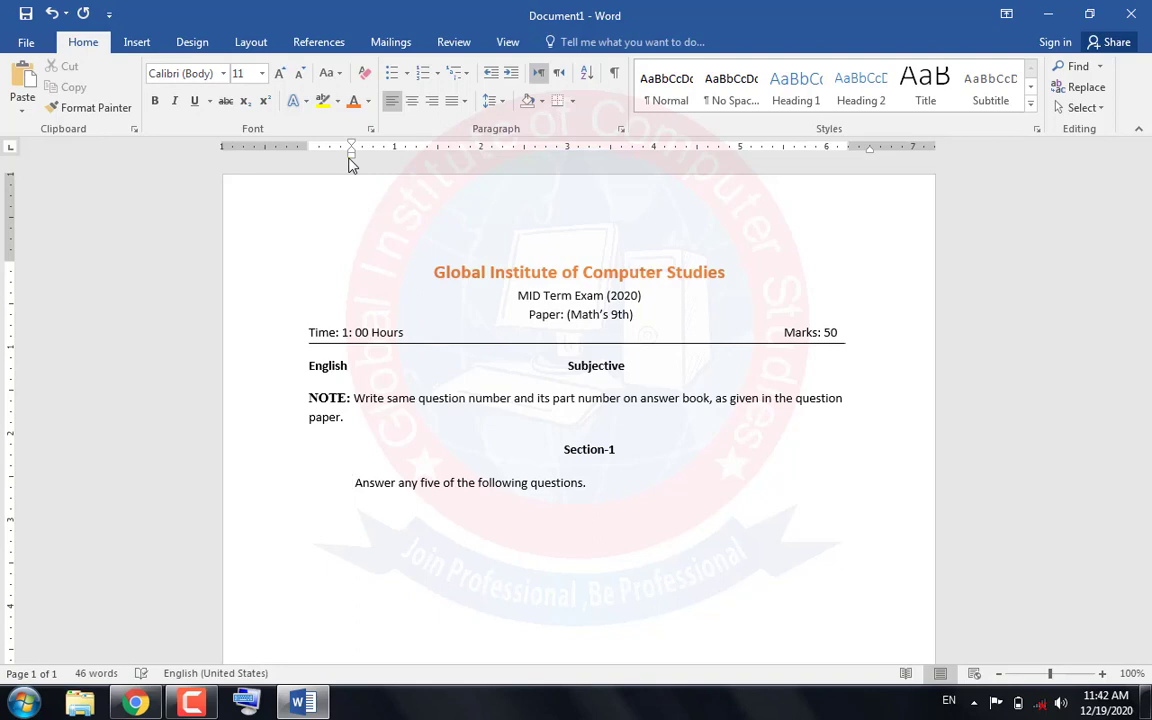
key("BackSpace")
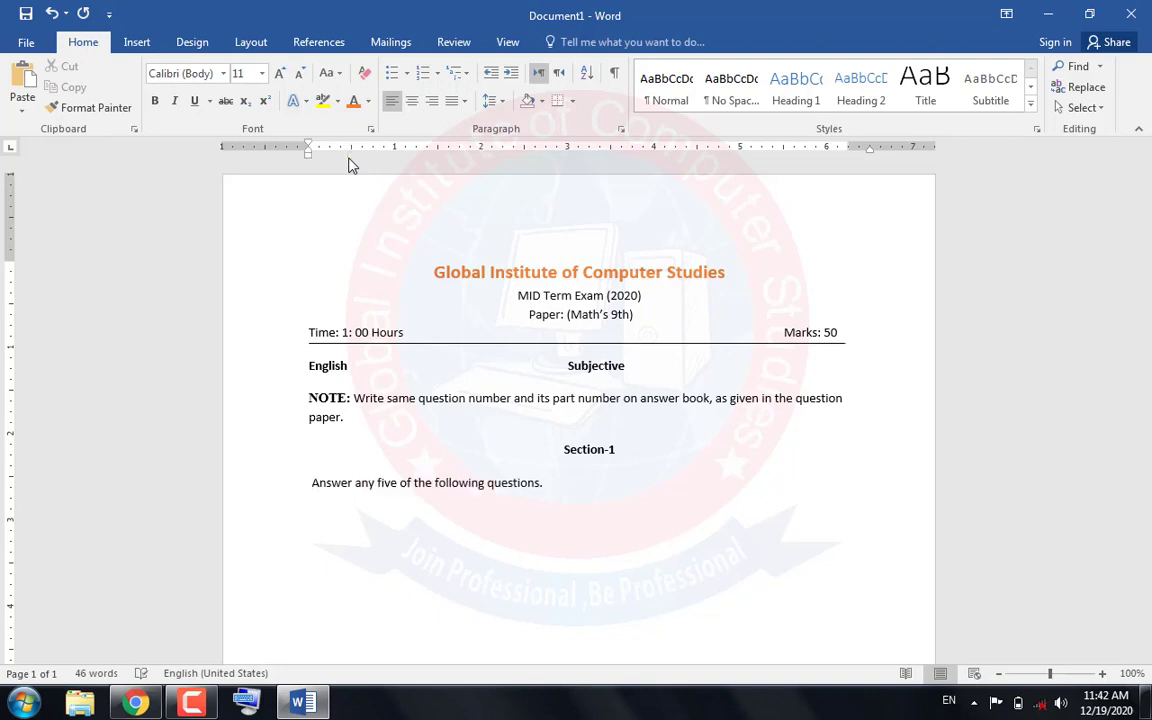
Apply the 1. 2. 3. numbering format to the "Answer any five of the following questions." line
left_click(406, 74)
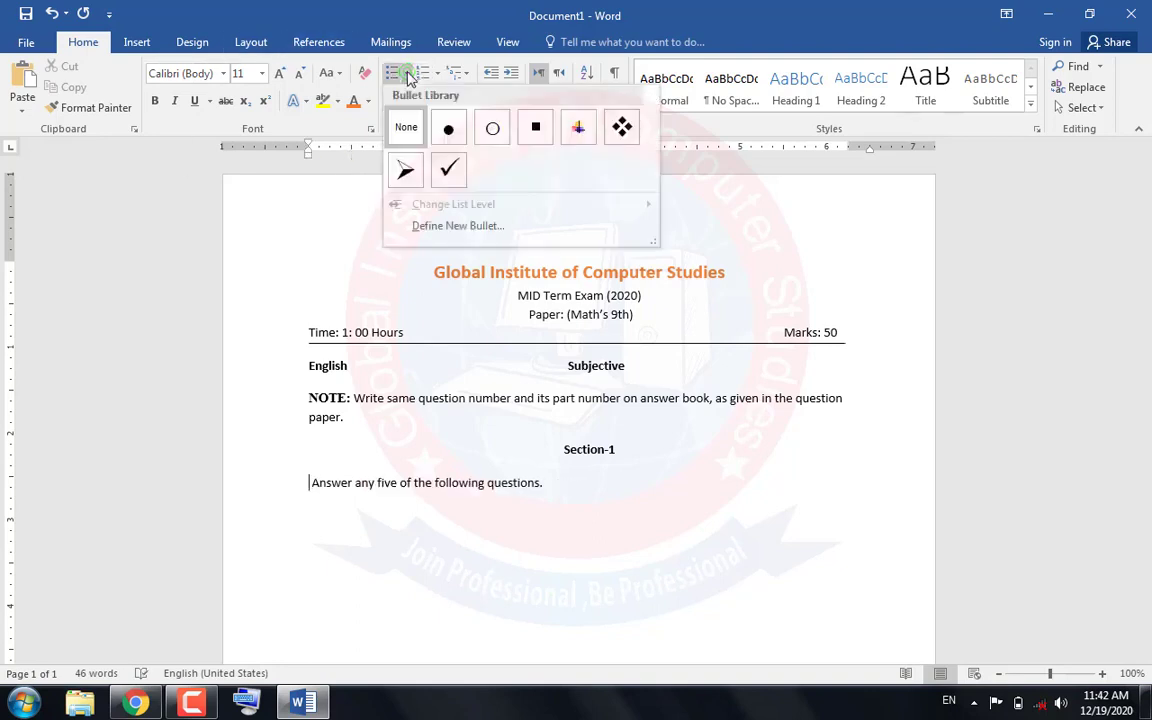
left_click(436, 74)
left_click(436, 74)
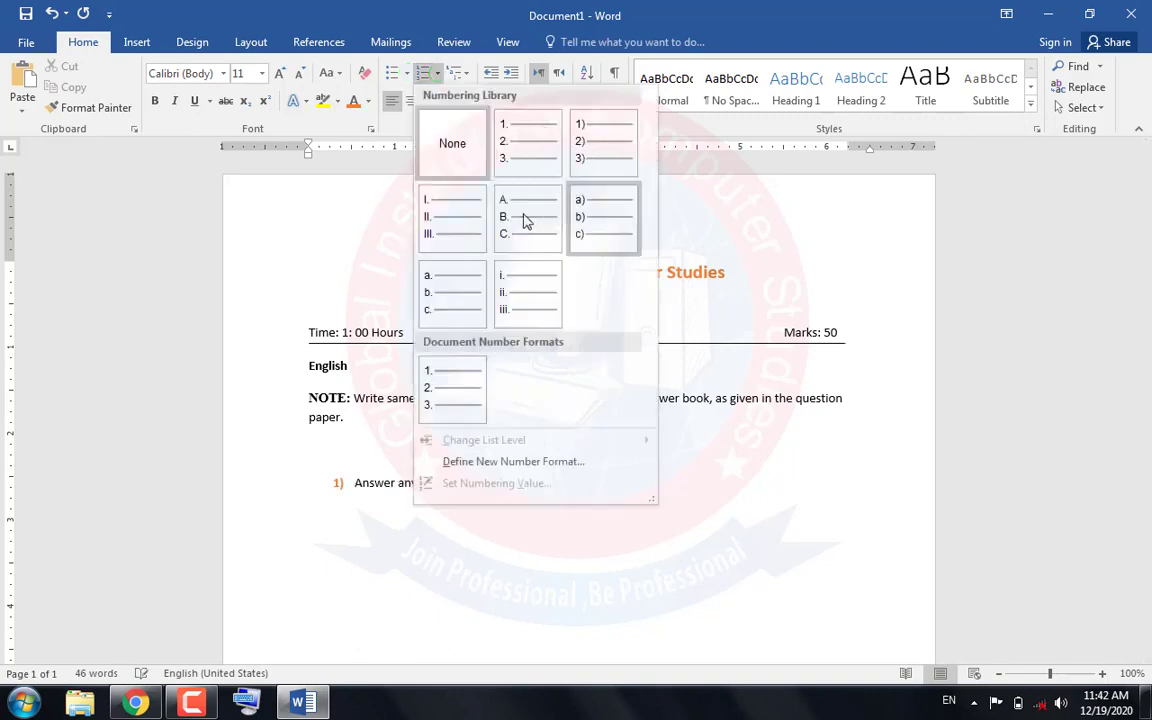
left_click(510, 143)
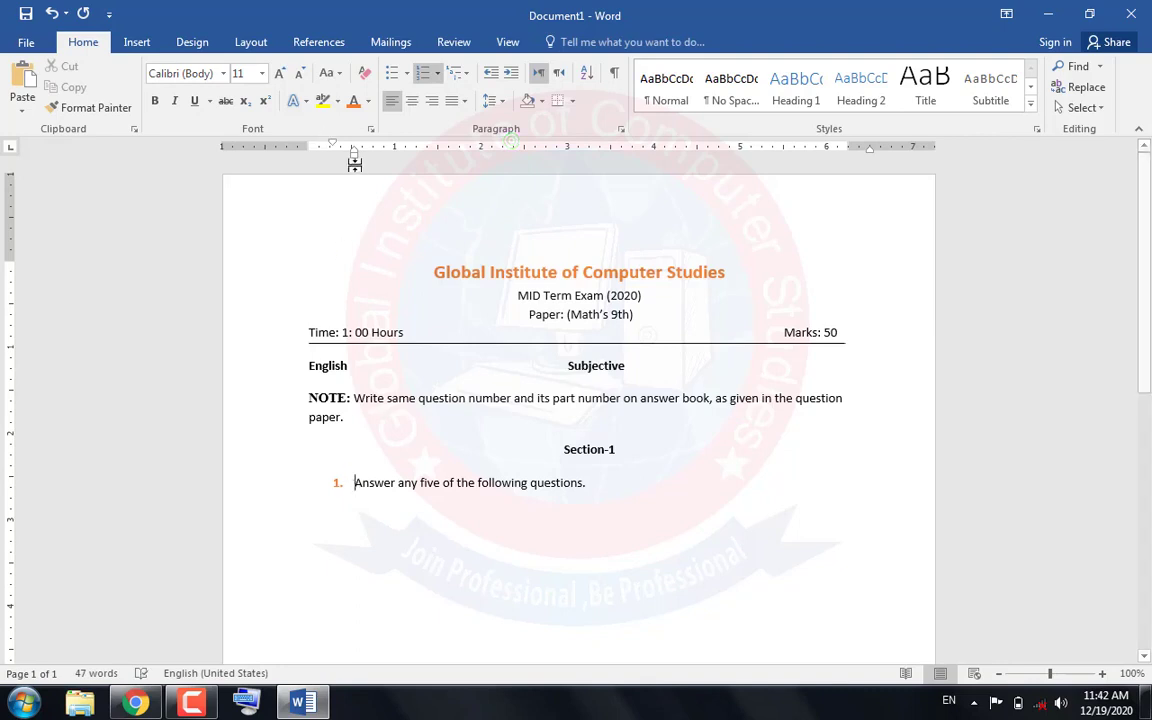
Align the question's number with the page margin and set its text indent to about 0.75 inch
mouse_move(354, 163)
left_mouse_down()
mouse_move(394, 160)
mouse_move(310, 147)
left_mouse_up()
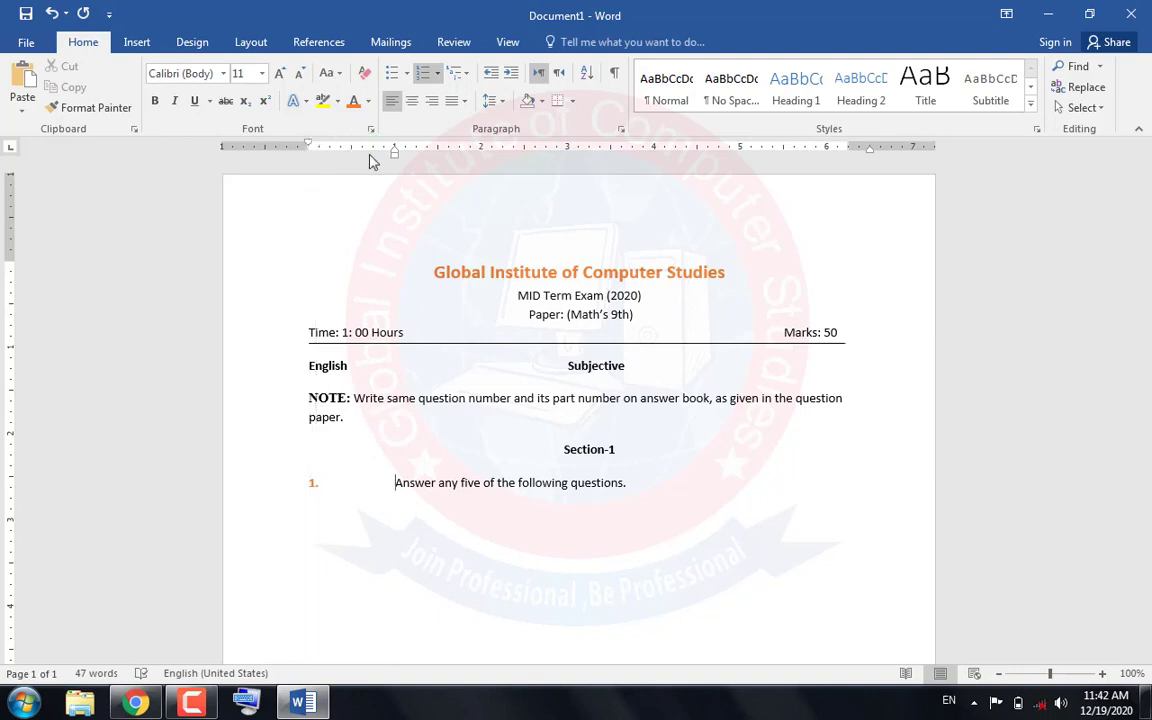
left_click_drag(396, 157, 371, 161)
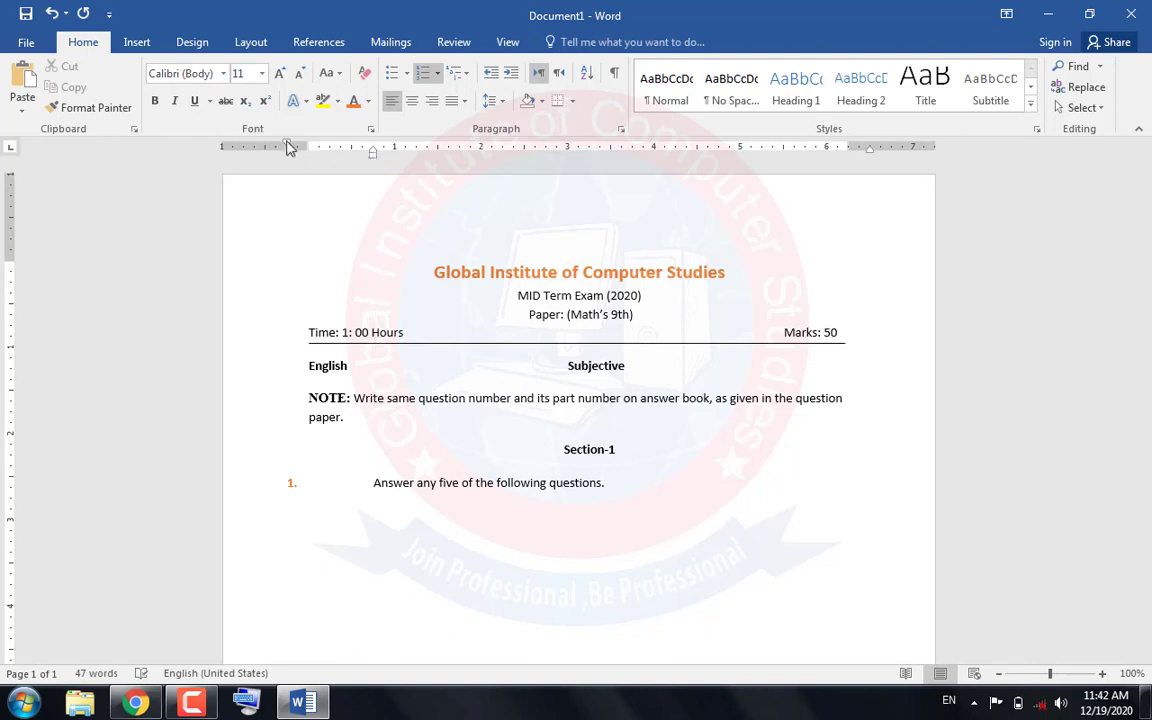
left_click_drag(288, 147, 310, 148)
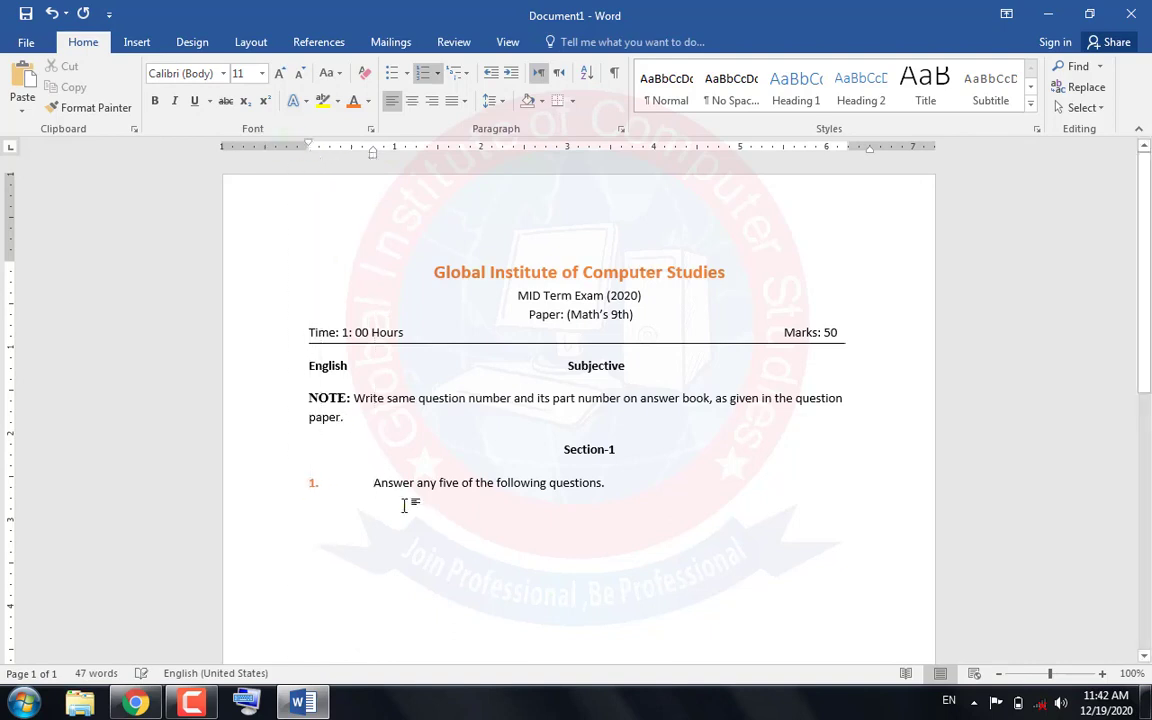
Make "Answer any five of the following questions." bold and start a new line without numbering below it
left_click_drag(612, 484, 329, 470)
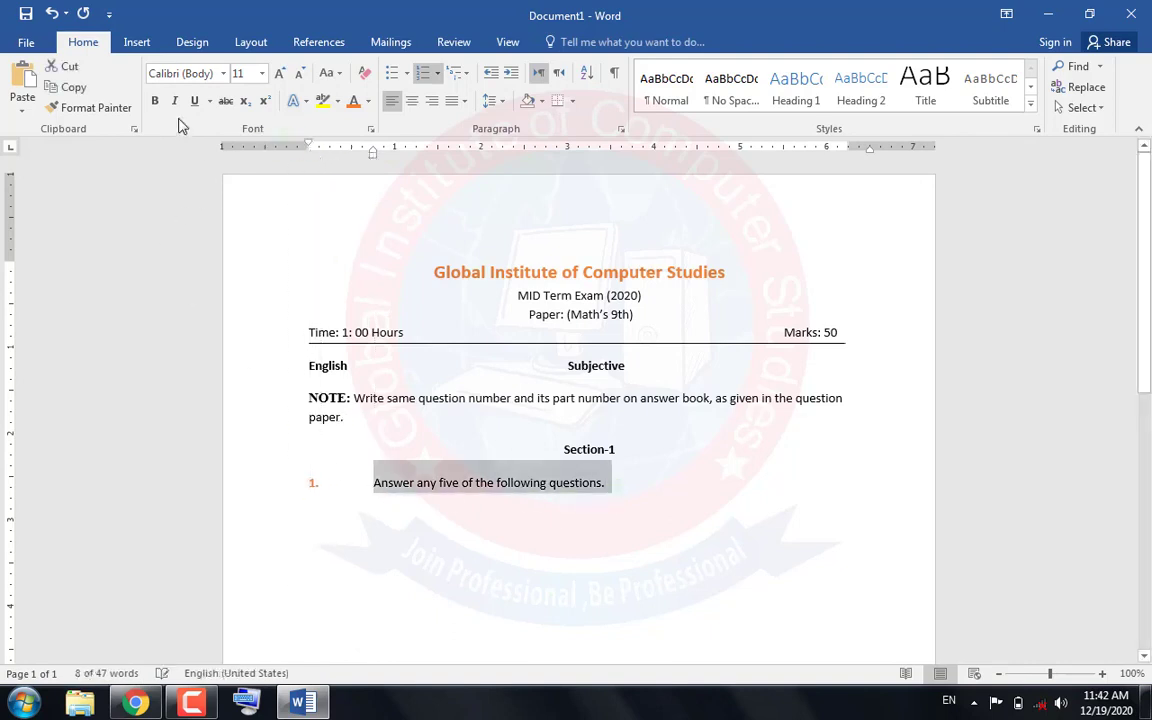
left_click(155, 100)
left_click(620, 483)
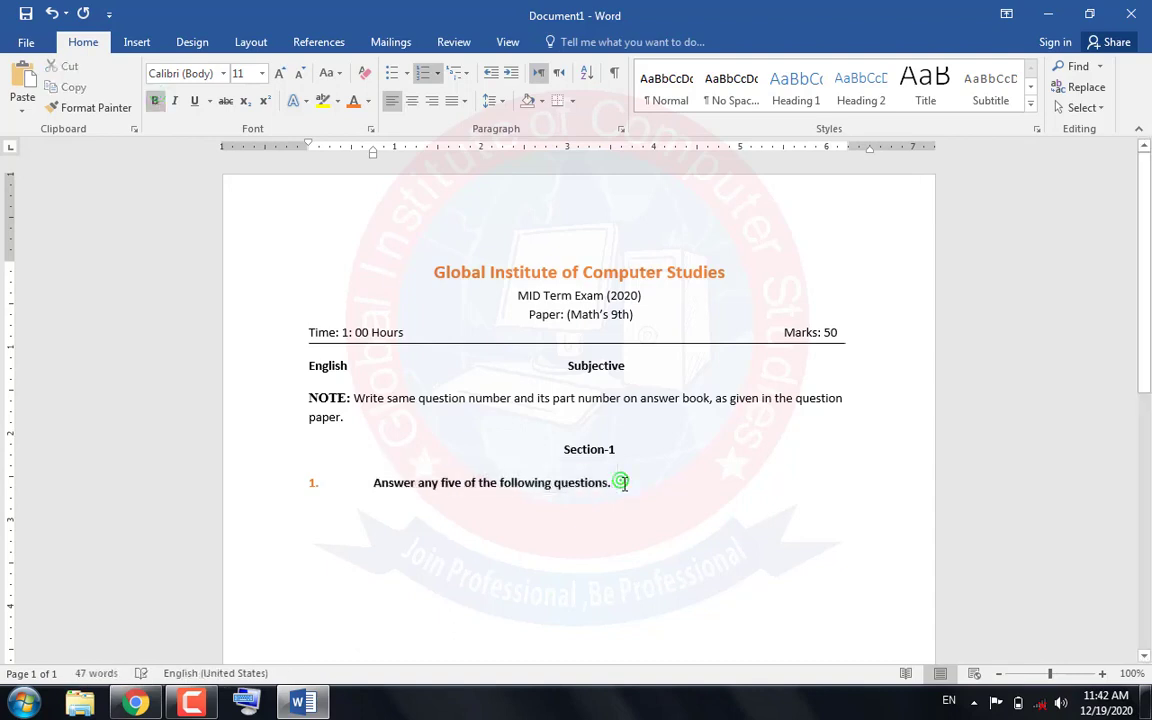
left_click(421, 73)
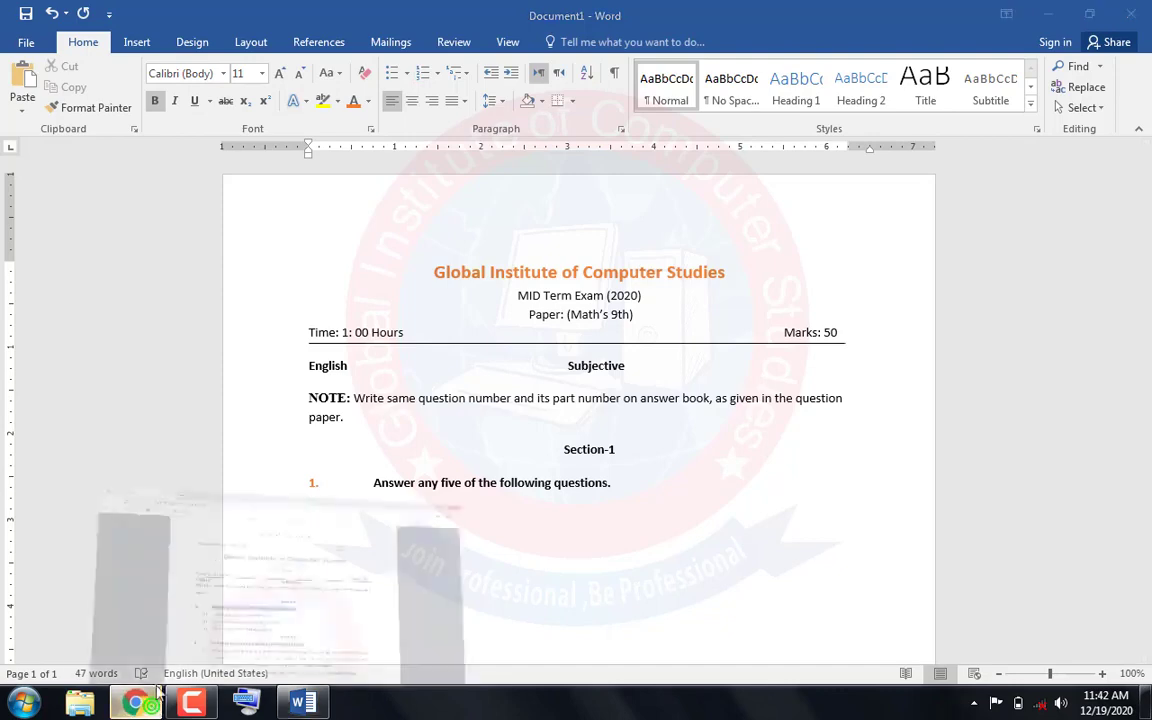
left_click(136, 703)
left_click_drag(325, 439, 531, 489)
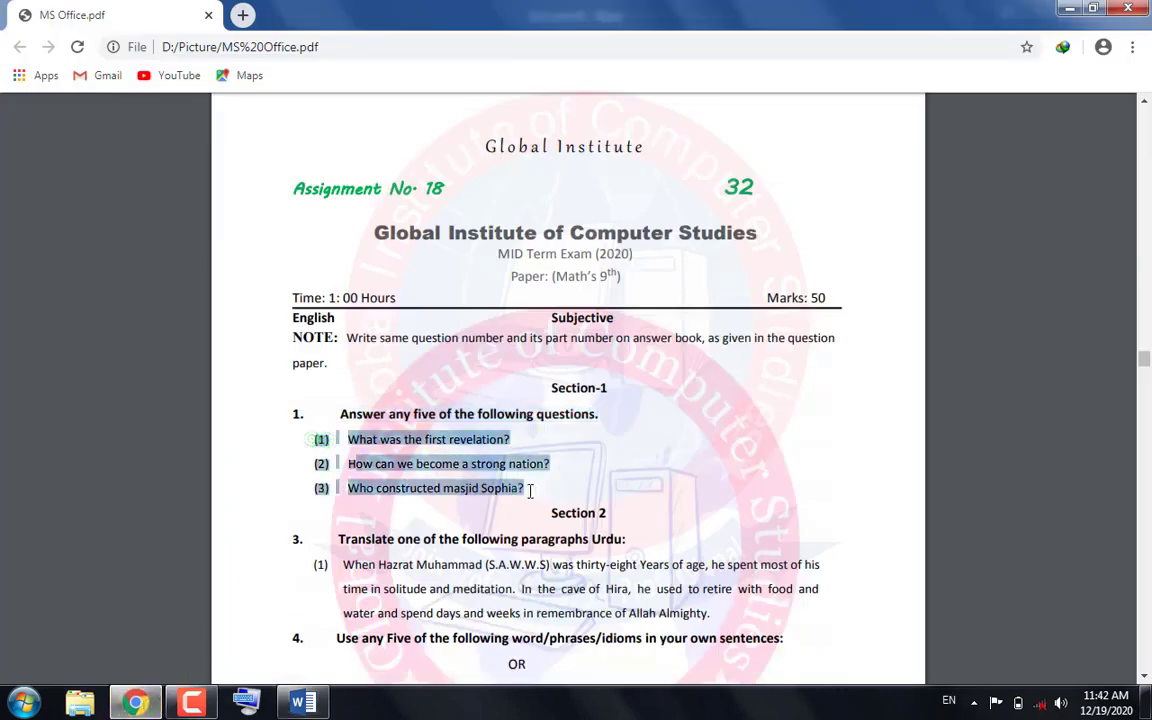
right_click(448, 488)
left_click(466, 500)
left_click(297, 703)
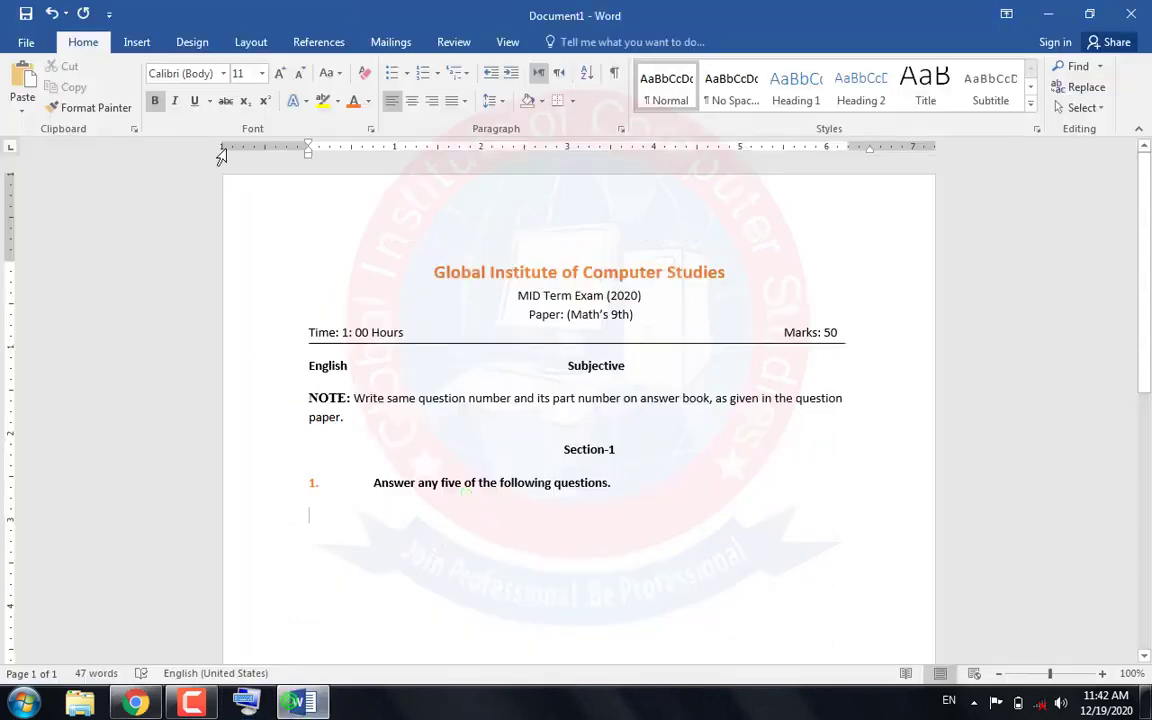
Copy "What was the first revelation?" from the assignment PDF and paste it into the Word document below question 1
left_click(136, 703)
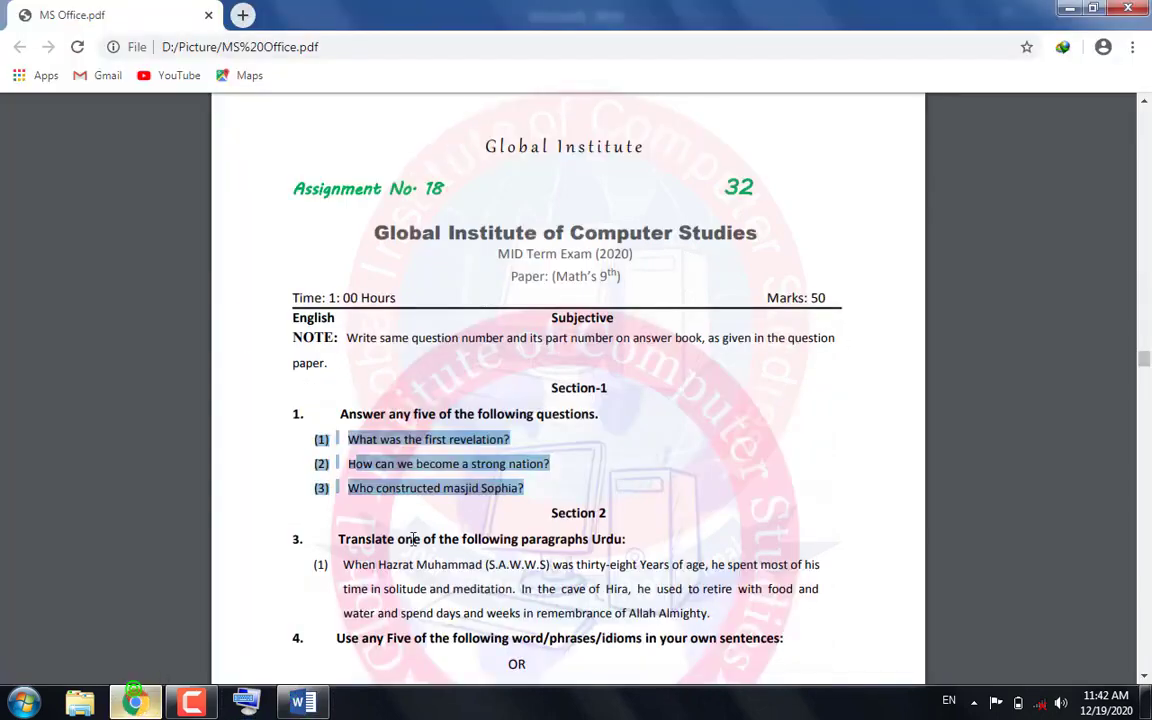
left_click(493, 439)
left_click_drag(517, 443, 278, 437)
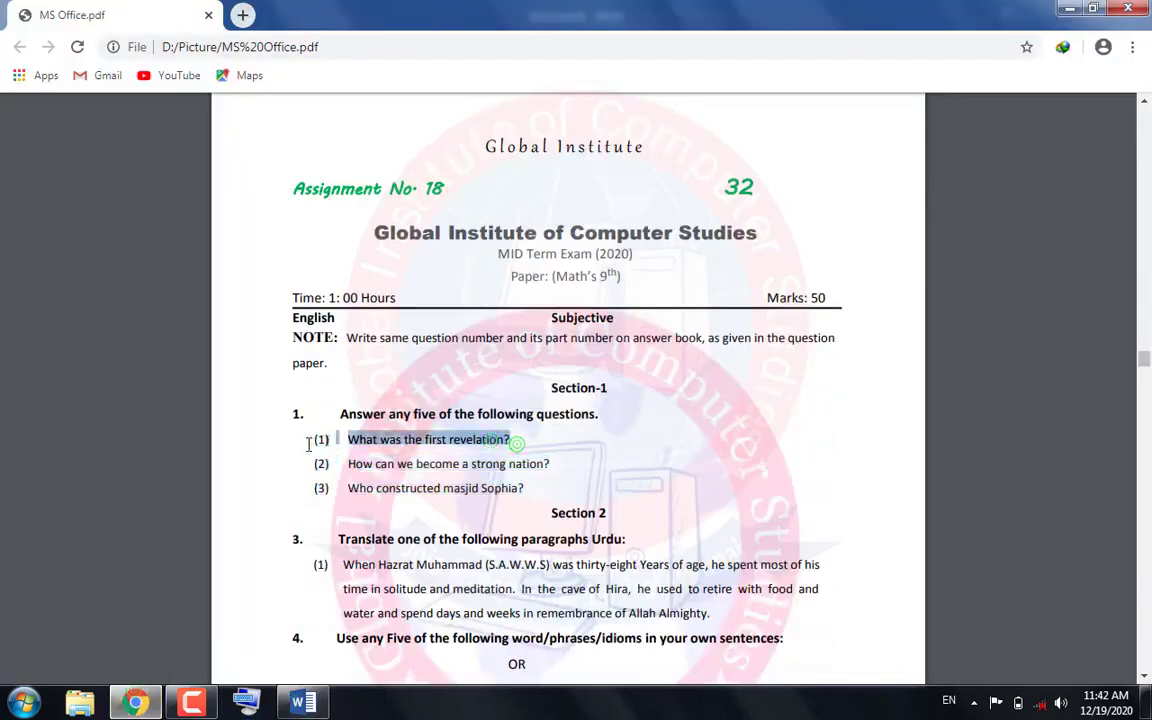
right_click(321, 439)
left_click(470, 442)
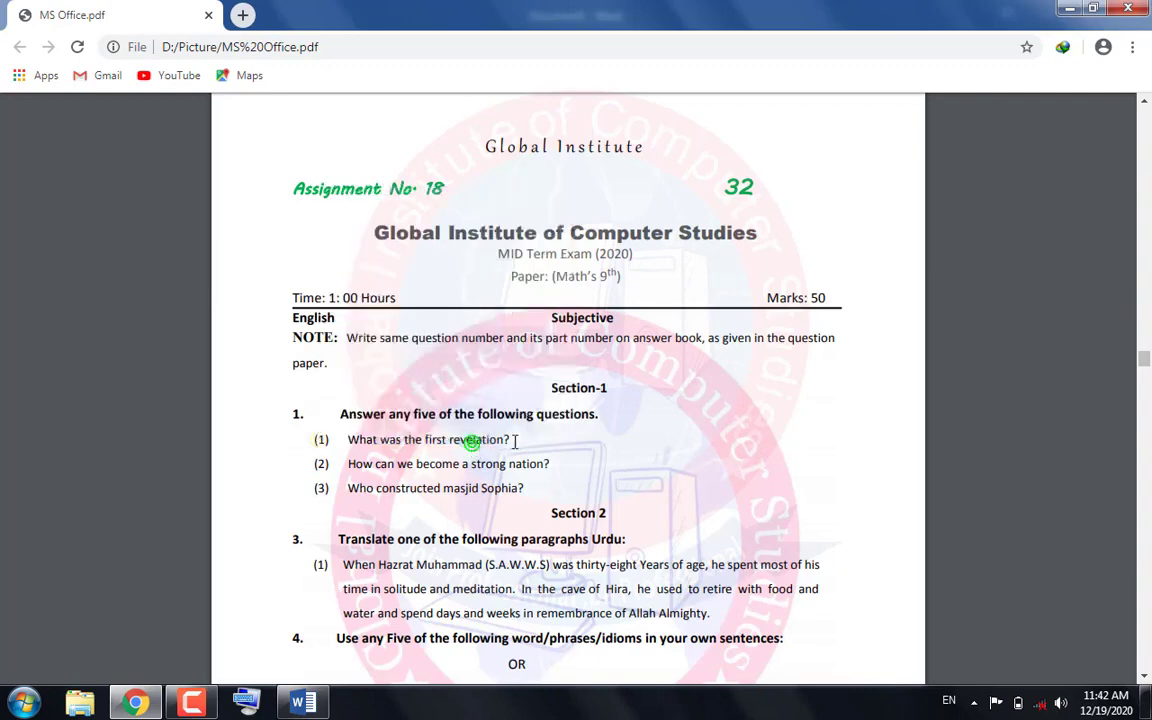
left_click_drag(517, 440, 257, 419)
left_click(325, 441)
left_click_drag(386, 438, 270, 438)
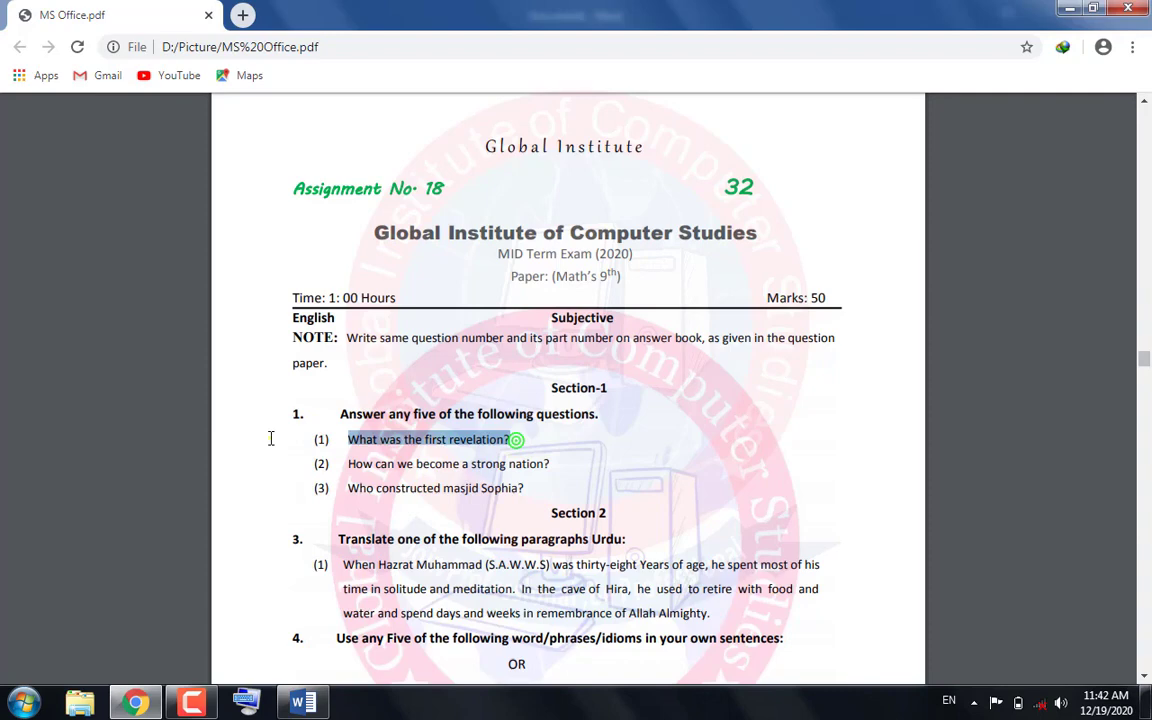
right_click(354, 445)
left_click(374, 457)
left_click(297, 703)
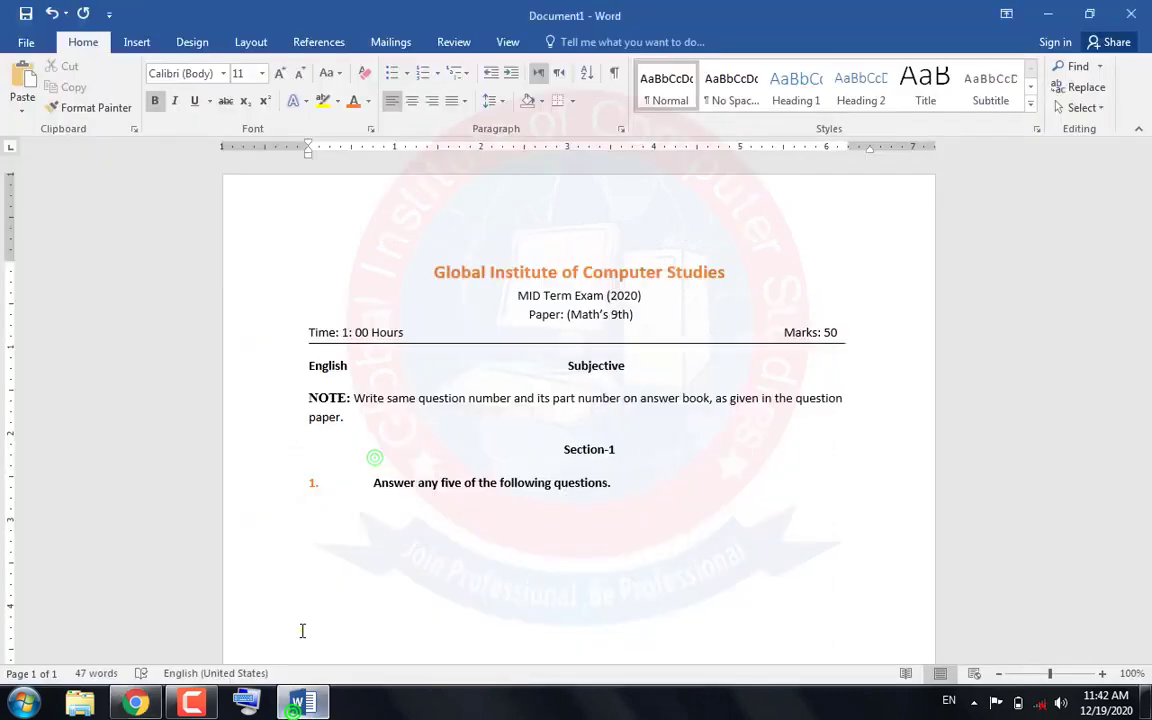
left_click(308, 514)
left_click(20, 78)
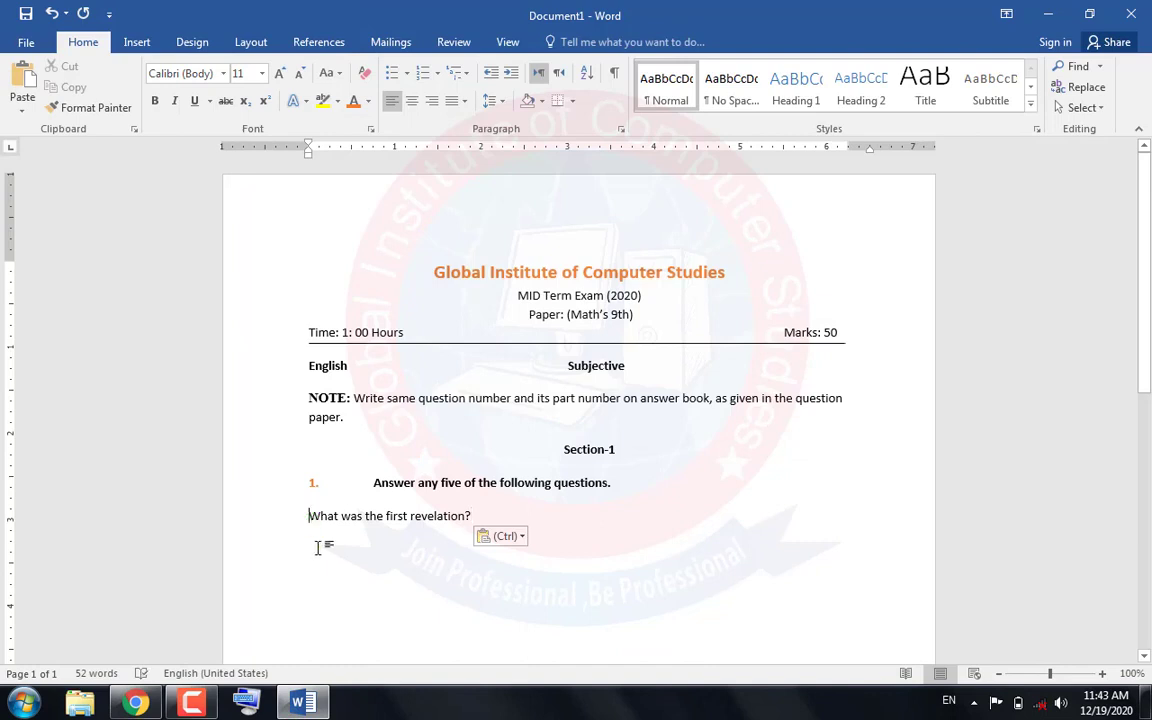
Number the "What was the first revelation?" line as (1), with the number at about 0.3 inch and the text at about 0.75 inch
type("(1")
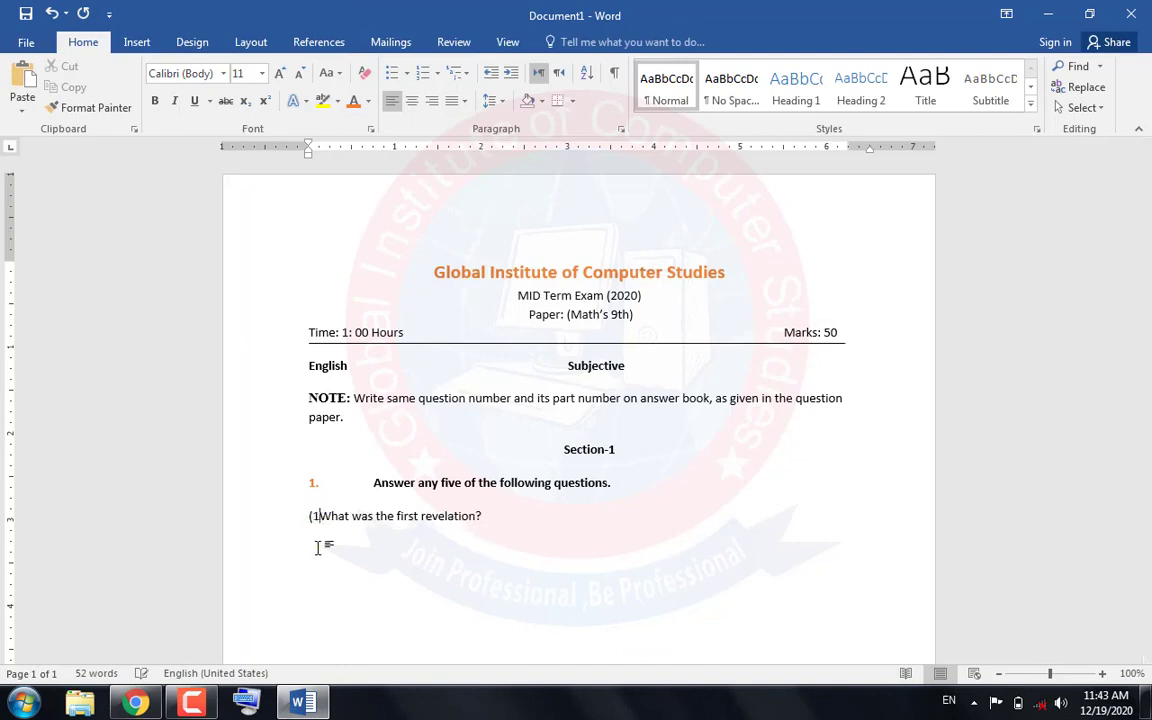
type(")")
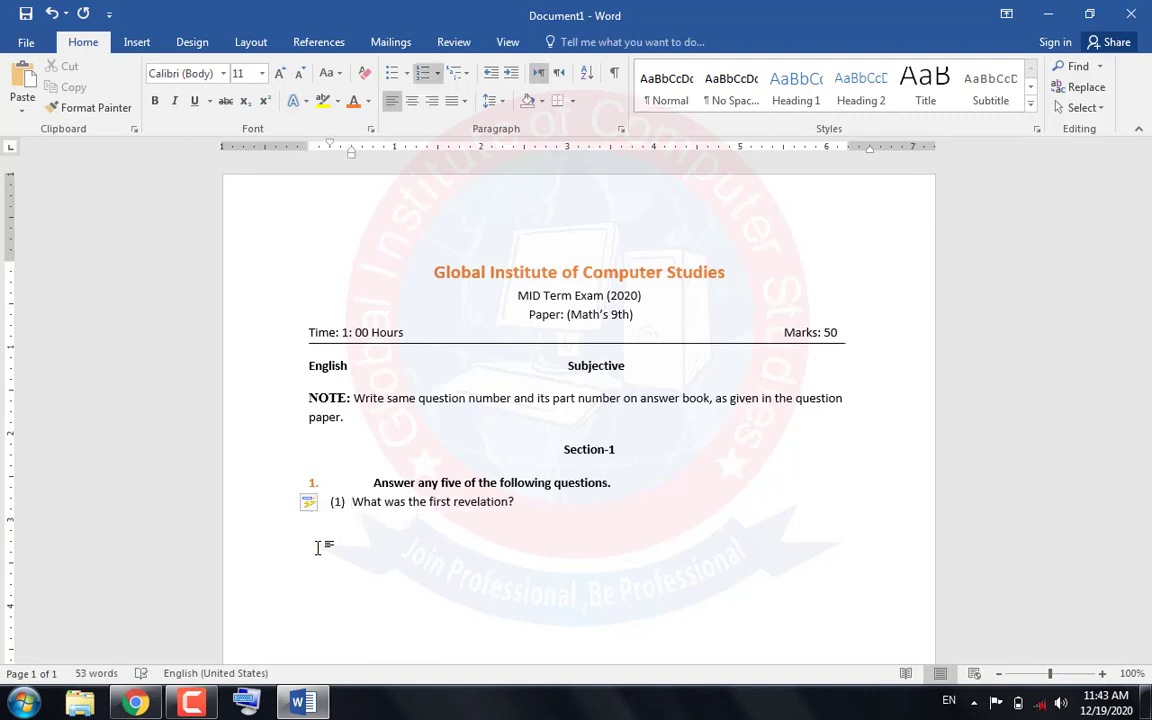
key("Tab")
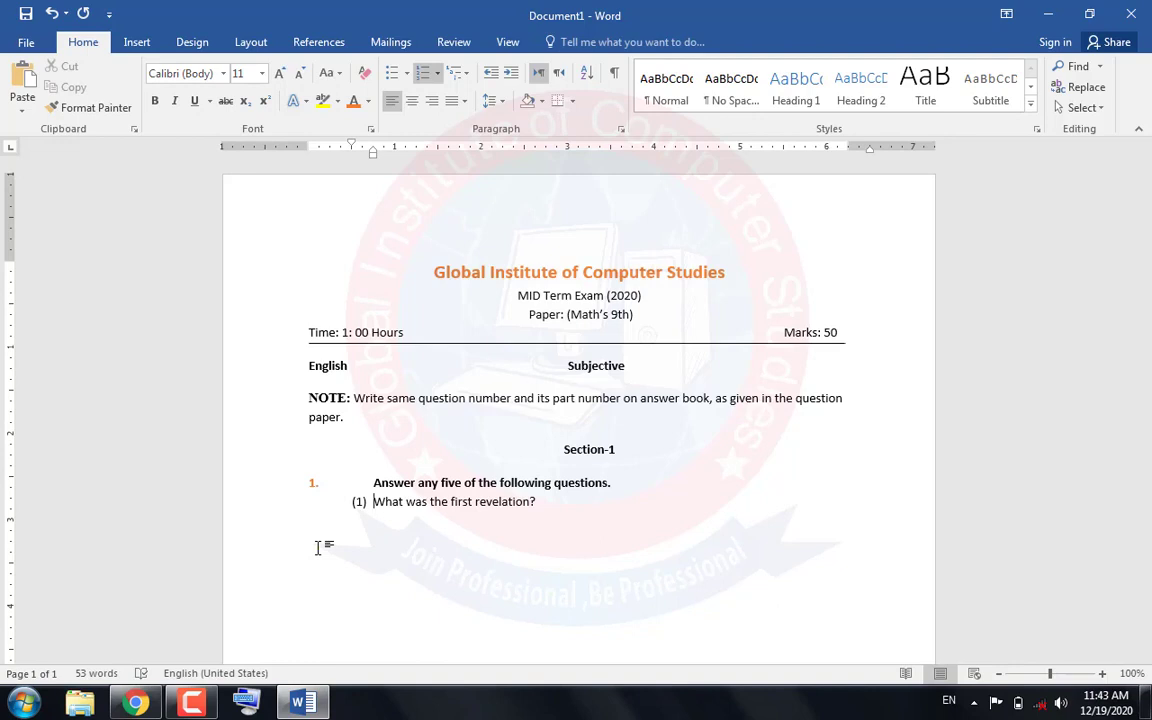
left_click(351, 146)
left_click_drag(338, 148, 338, 148)
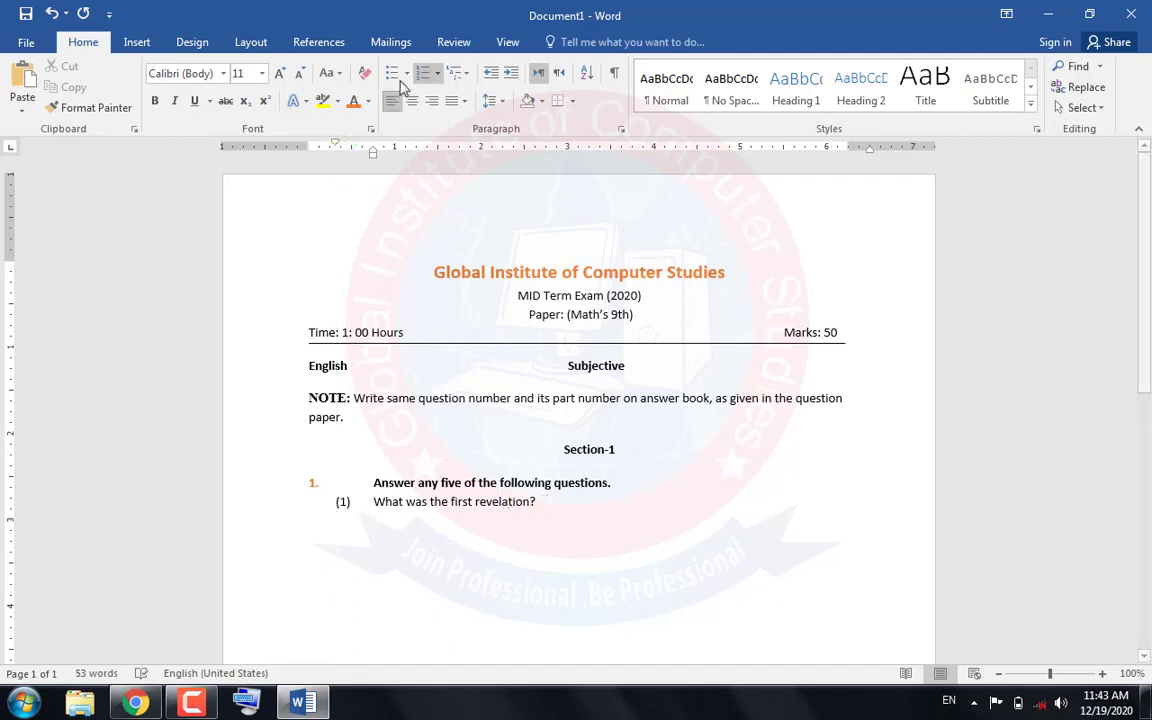
Set the line spacing to 1.5 for sub-question (1) and for the "Answer any five of the following questions." line
left_click(502, 101)
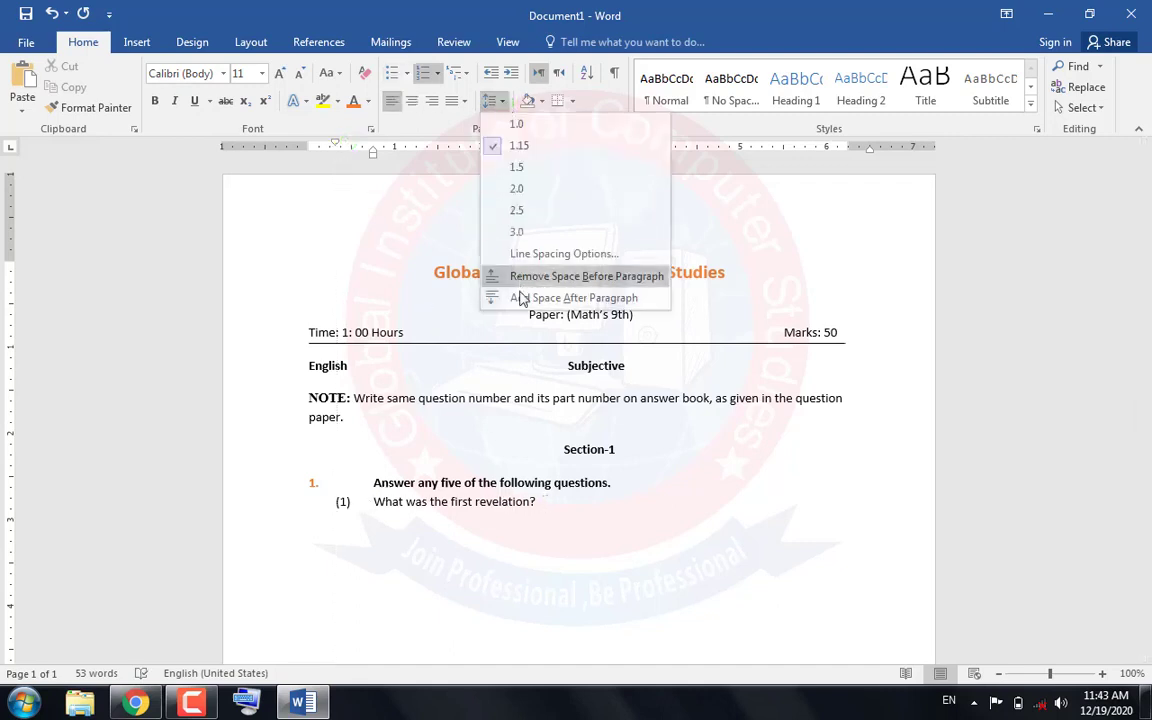
left_click(517, 168)
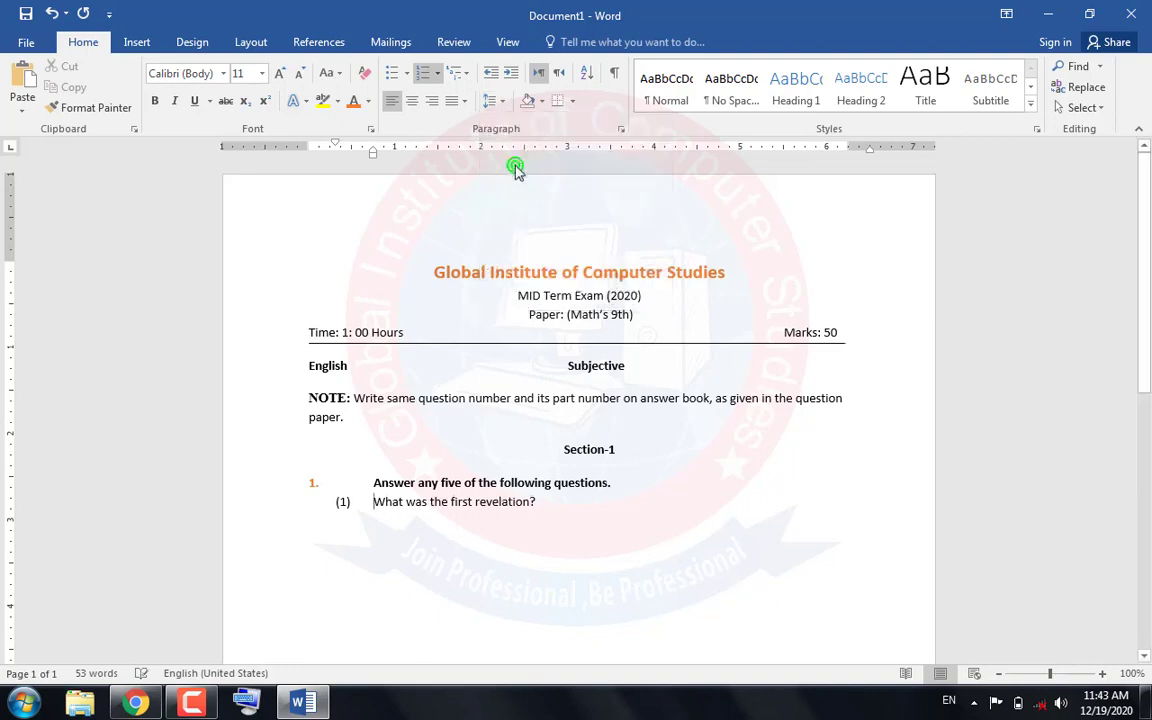
left_click(376, 483)
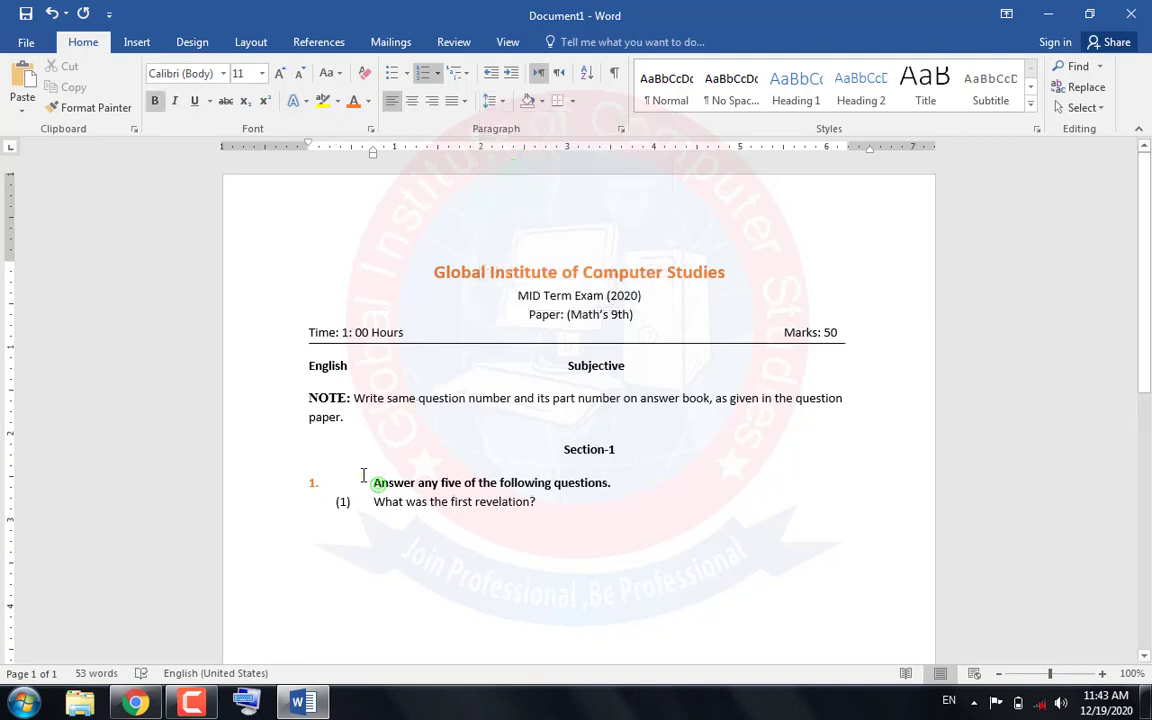
left_click(490, 101)
left_click(514, 171)
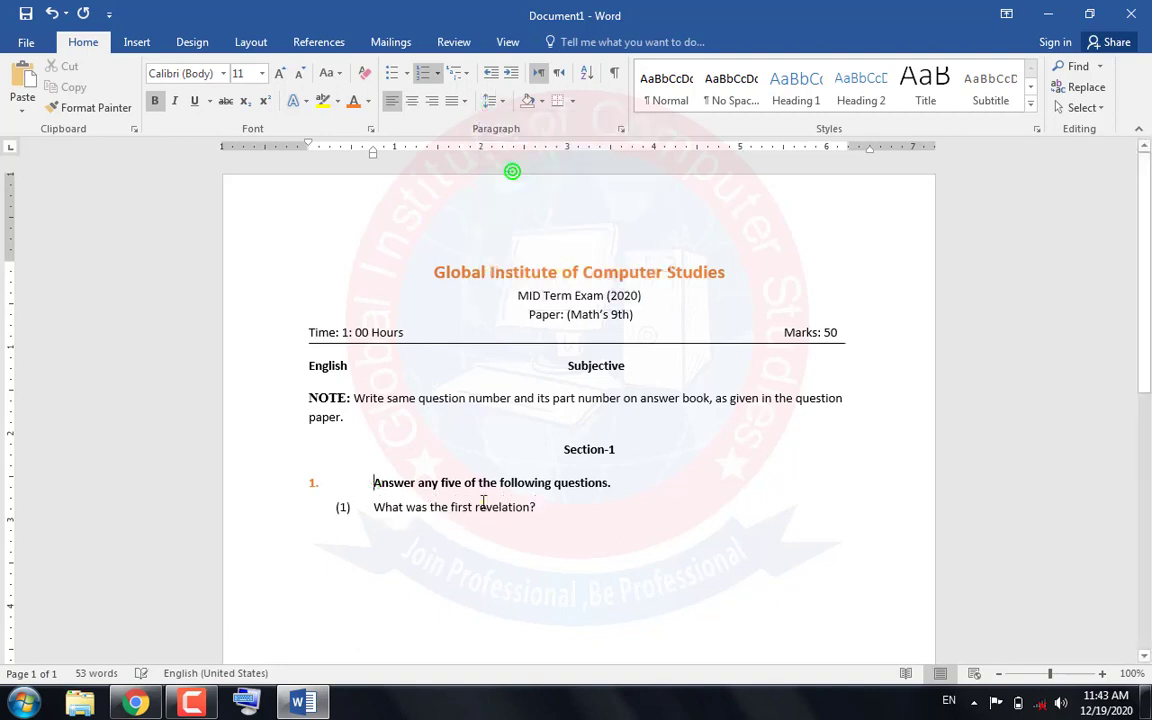
Add "How can we become a strong nation?" from the assignment PDF as sub-question (2) in the Word document
left_click(547, 508)
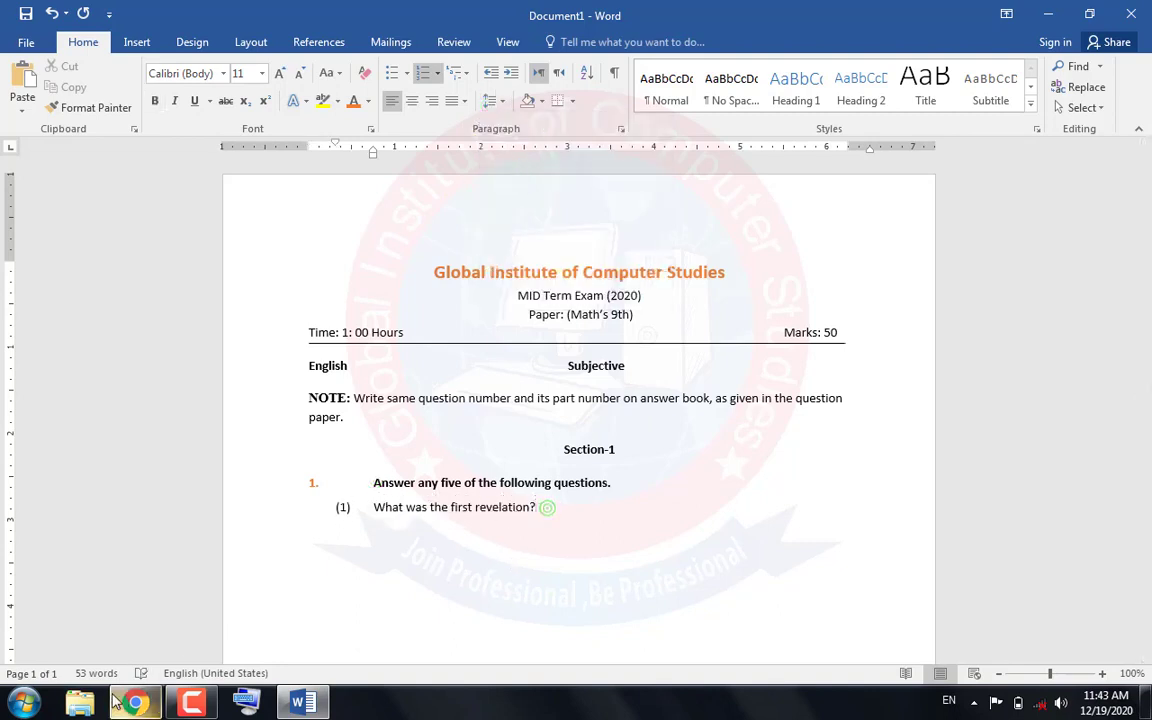
key("Return")
mouse_move(113, 703)
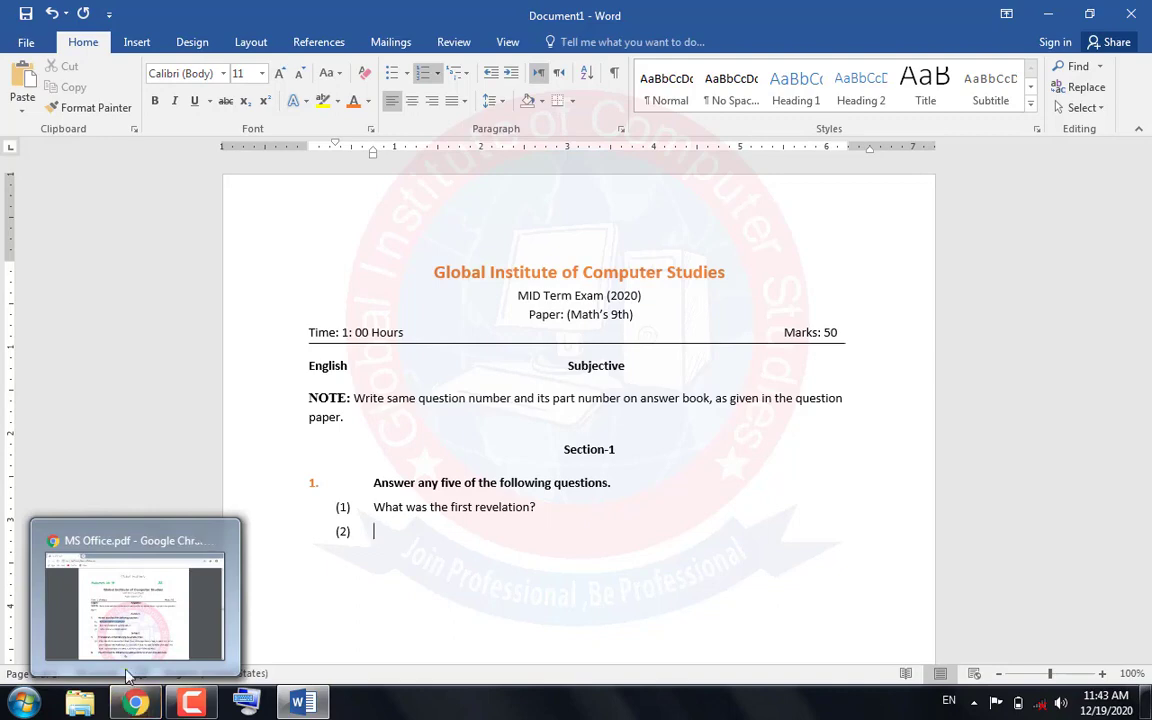
left_click(120, 626)
left_click_drag(545, 463, 351, 470)
key("ctrl+c")
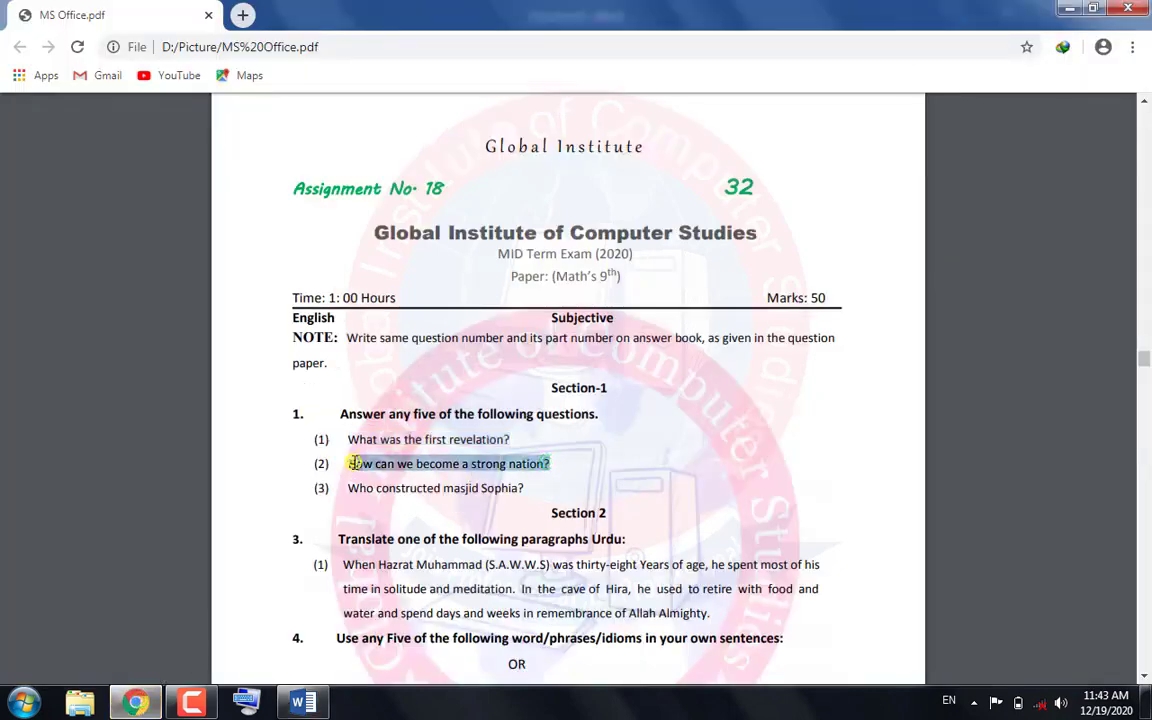
right_click(355, 463)
left_click(380, 473)
key("alt+Tab")
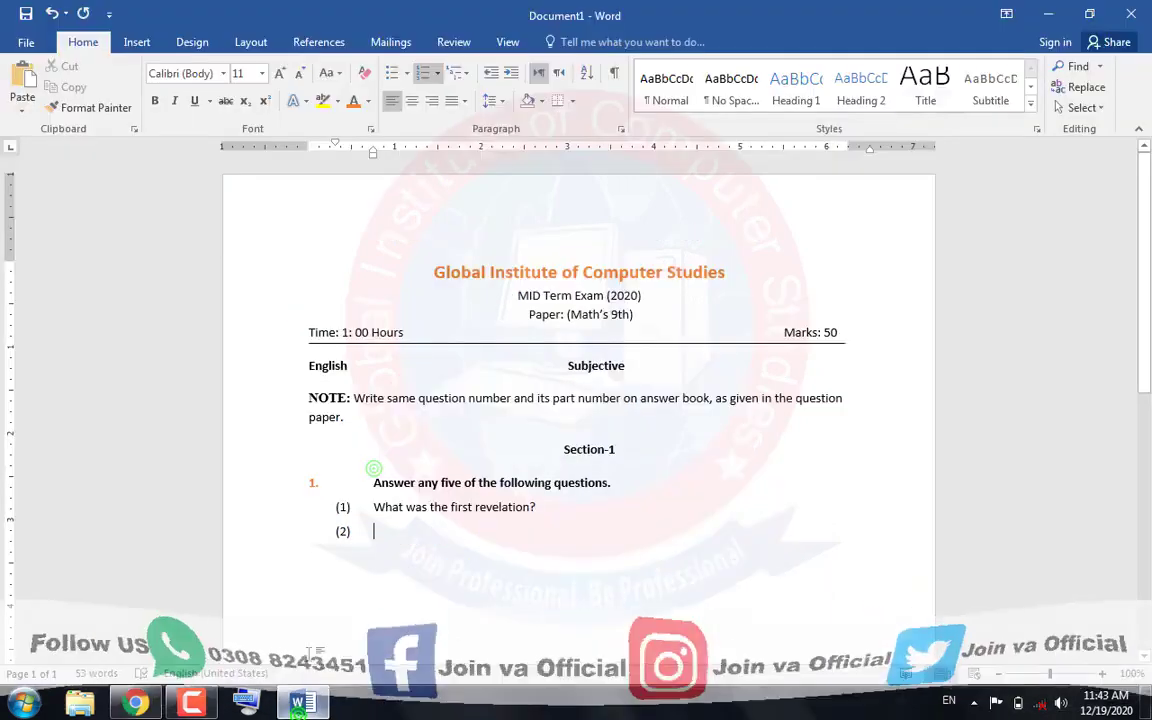
left_click(38, 72)
Add "Who constructed masjid Sophia?" from the assignment PDF as sub-question (3) in the Word document and end the numbered list below it
key("Return")
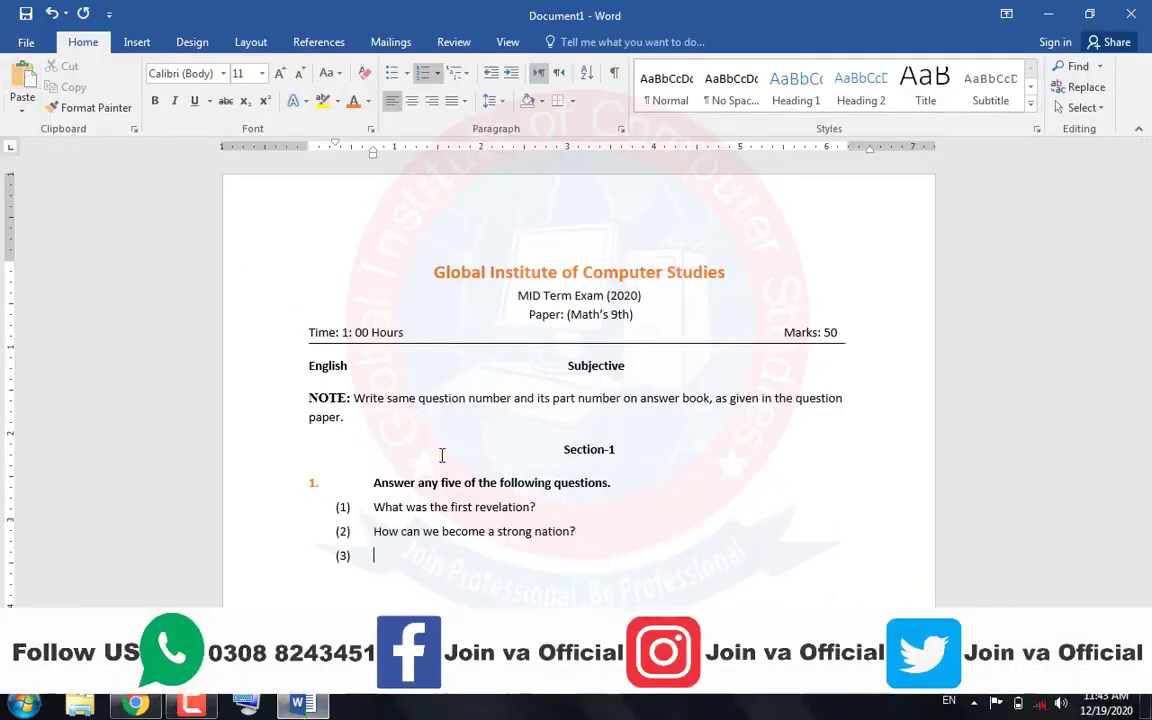
key("alt+Tab")
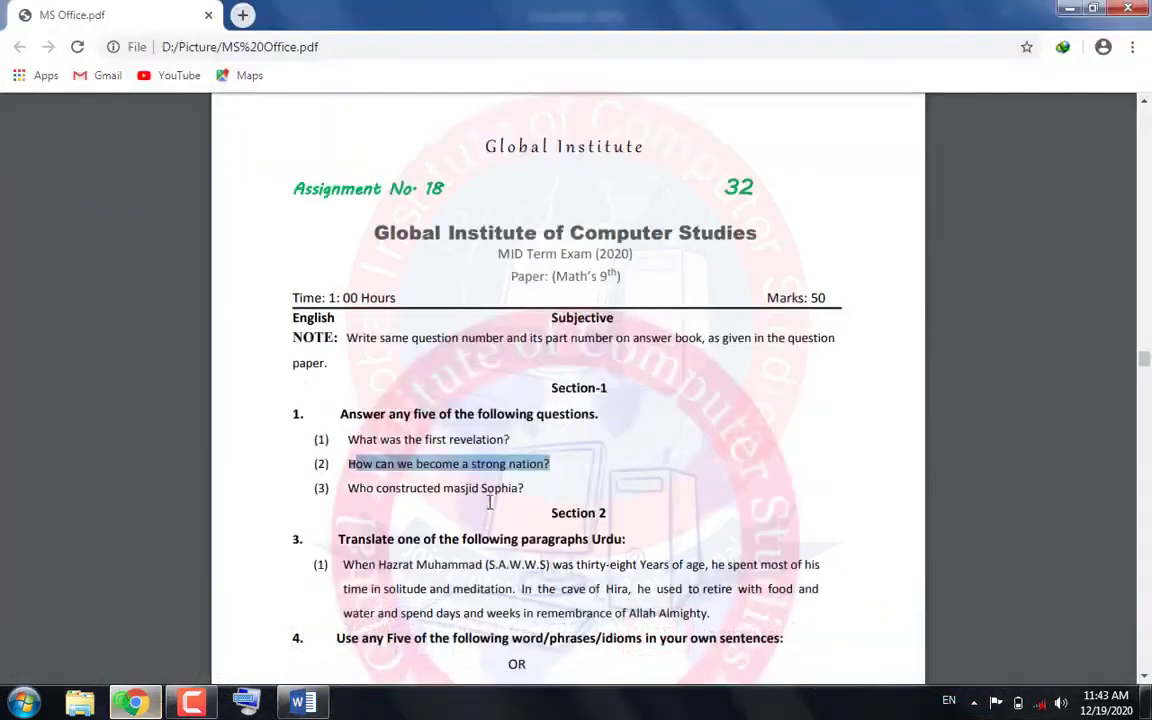
left_click_drag(524, 488, 343, 486)
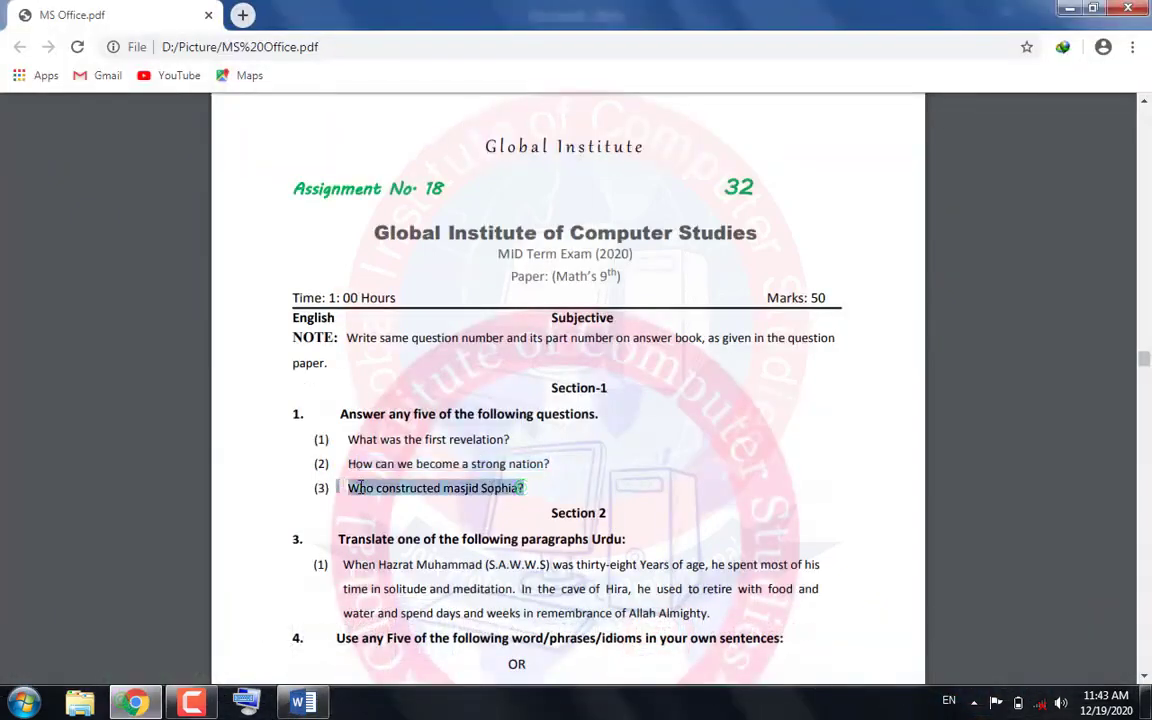
right_click(361, 487)
left_click(380, 499)
key("alt+Tab")
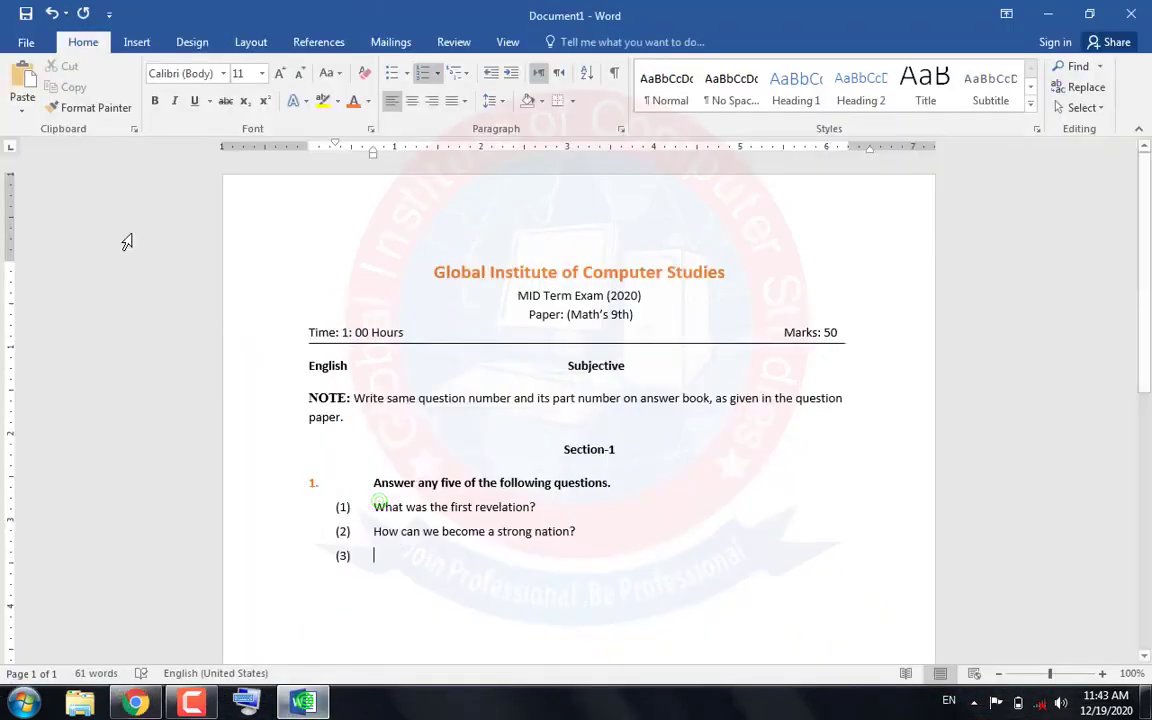
left_click(21, 77)
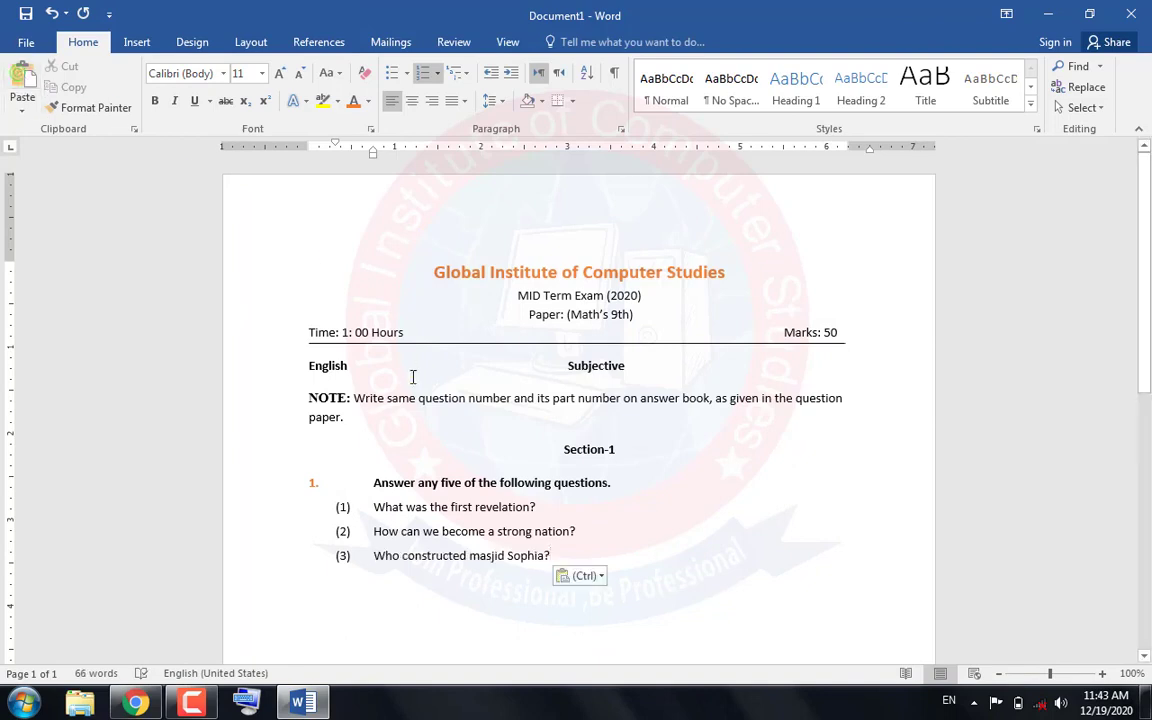
key("Return")
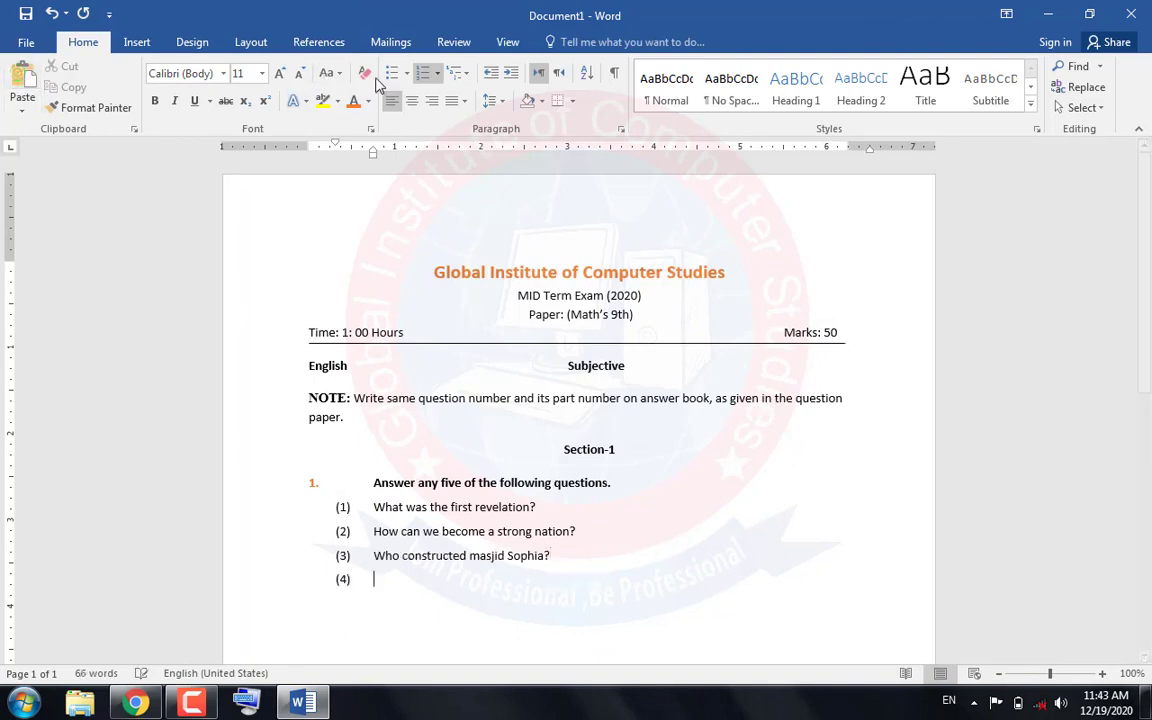
left_click(428, 75)
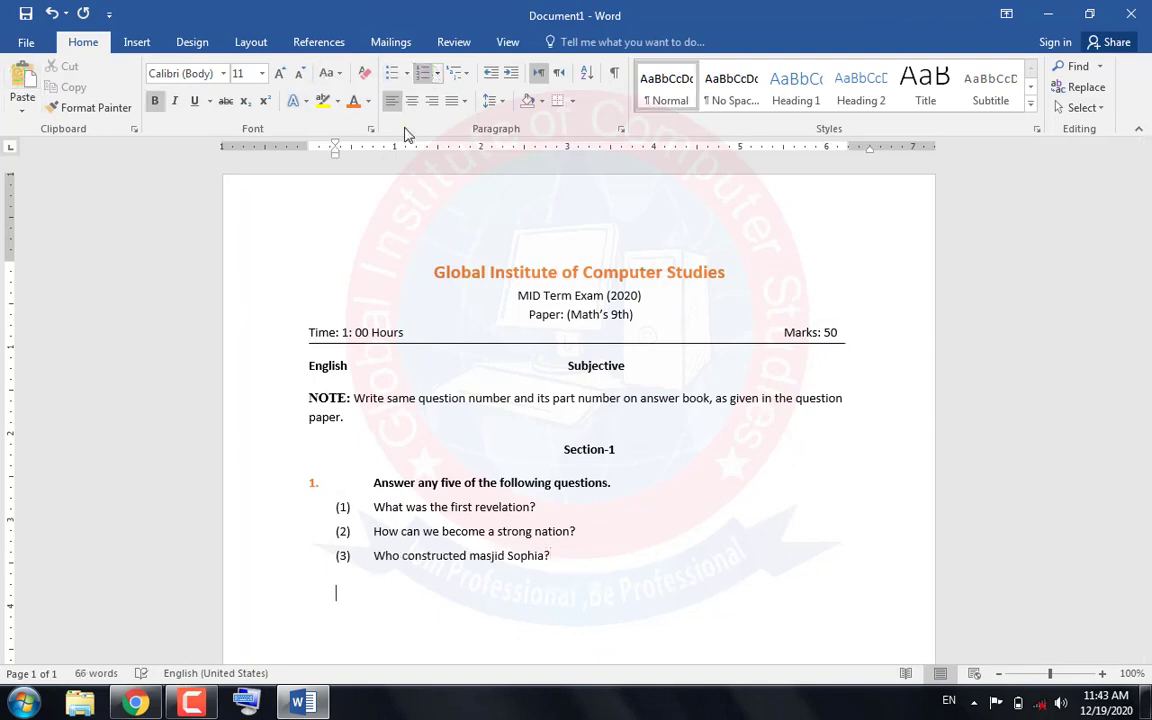
Copy "Use any 4 of the following words/phrases/idioms in your own sentances:" from the assignment PDF and paste it below sub-question (3) in Word
left_click(136, 703)
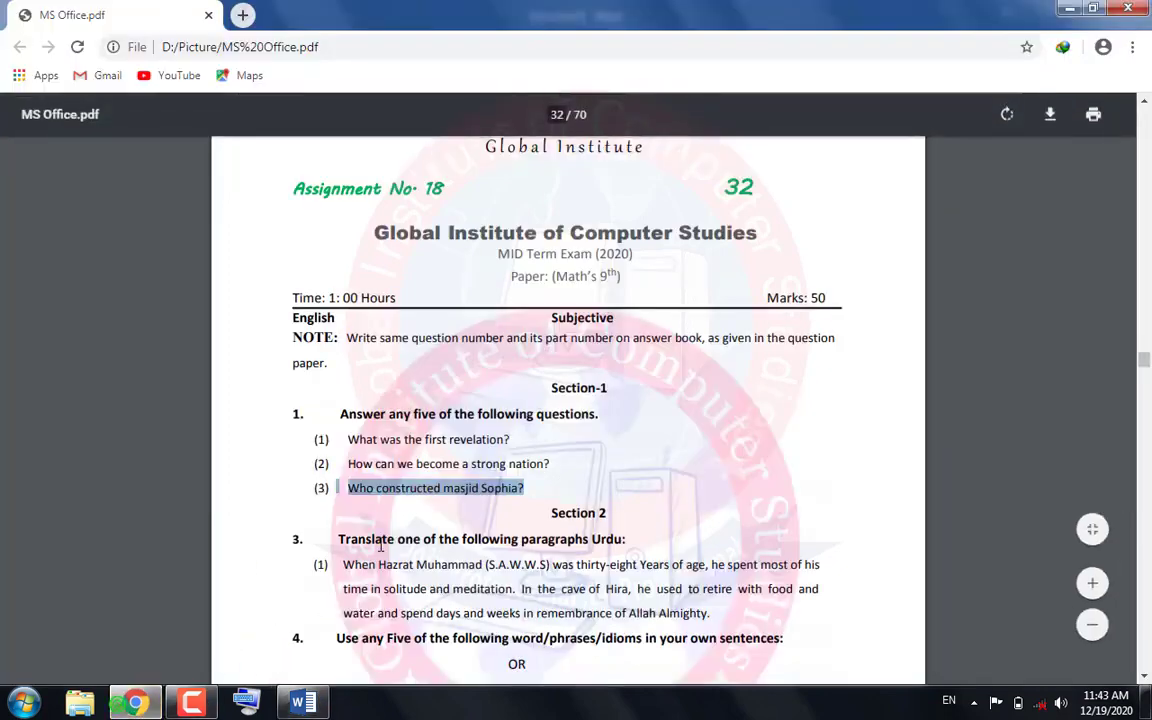
scroll(380, 546, "down", 4)
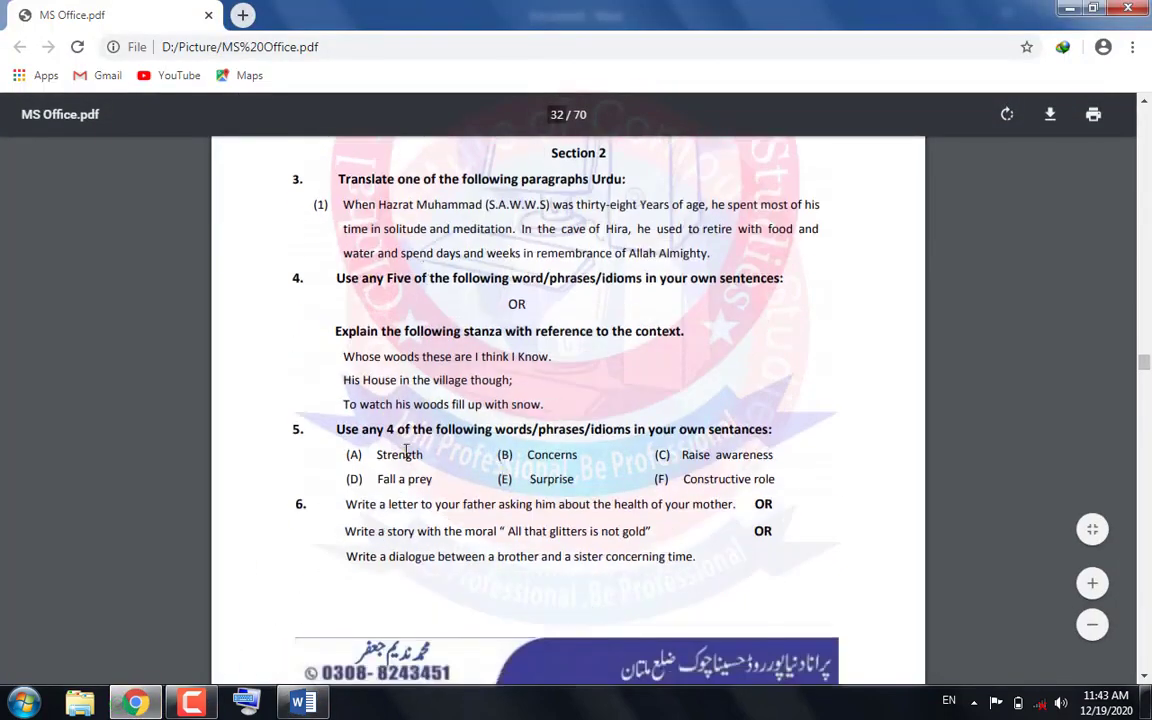
left_click(342, 408)
left_click_drag(333, 428, 801, 435)
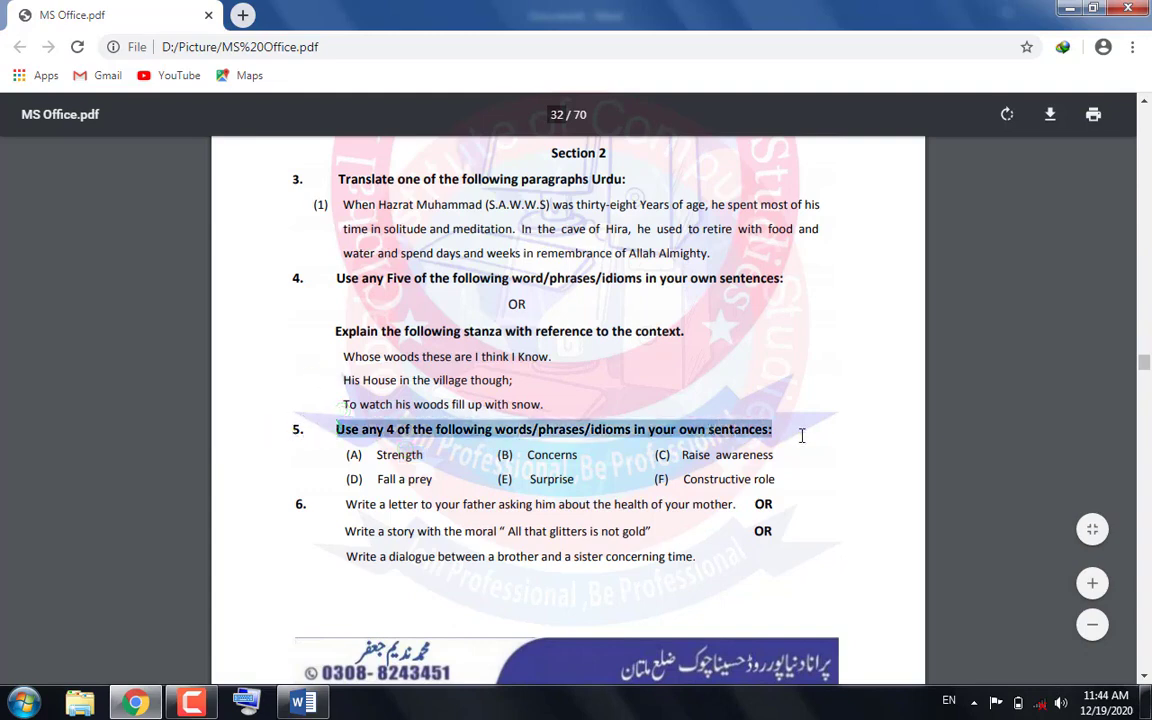
right_click(370, 428)
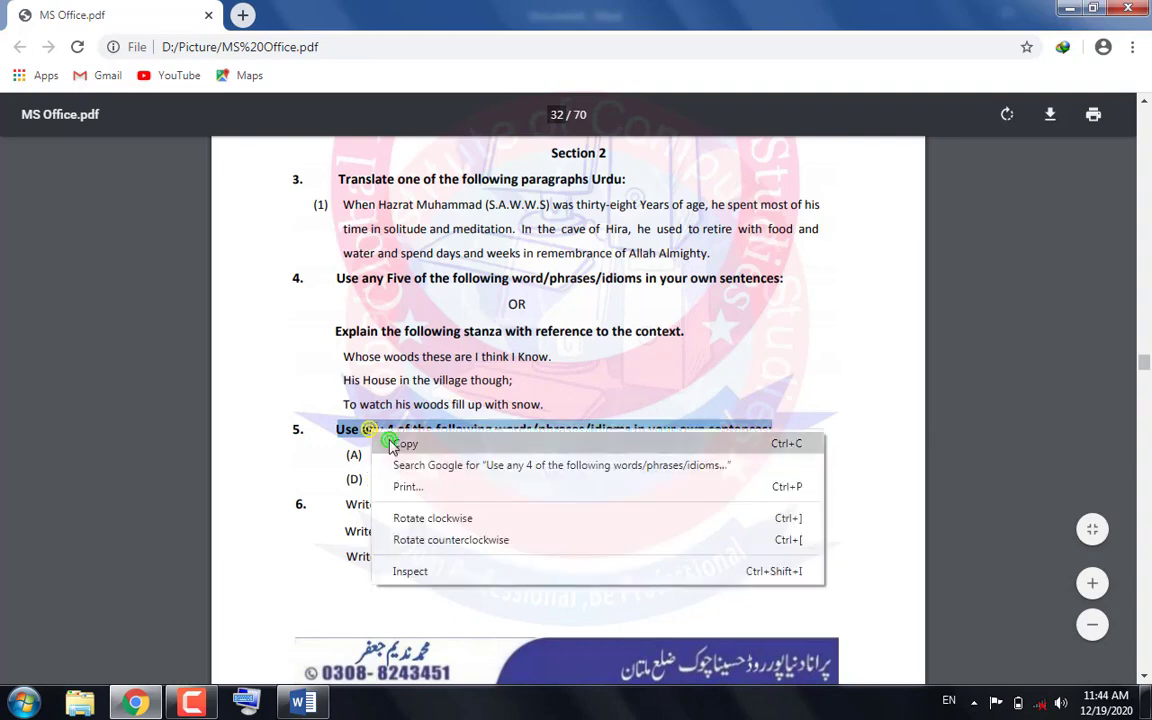
left_click(400, 441)
left_click(302, 703)
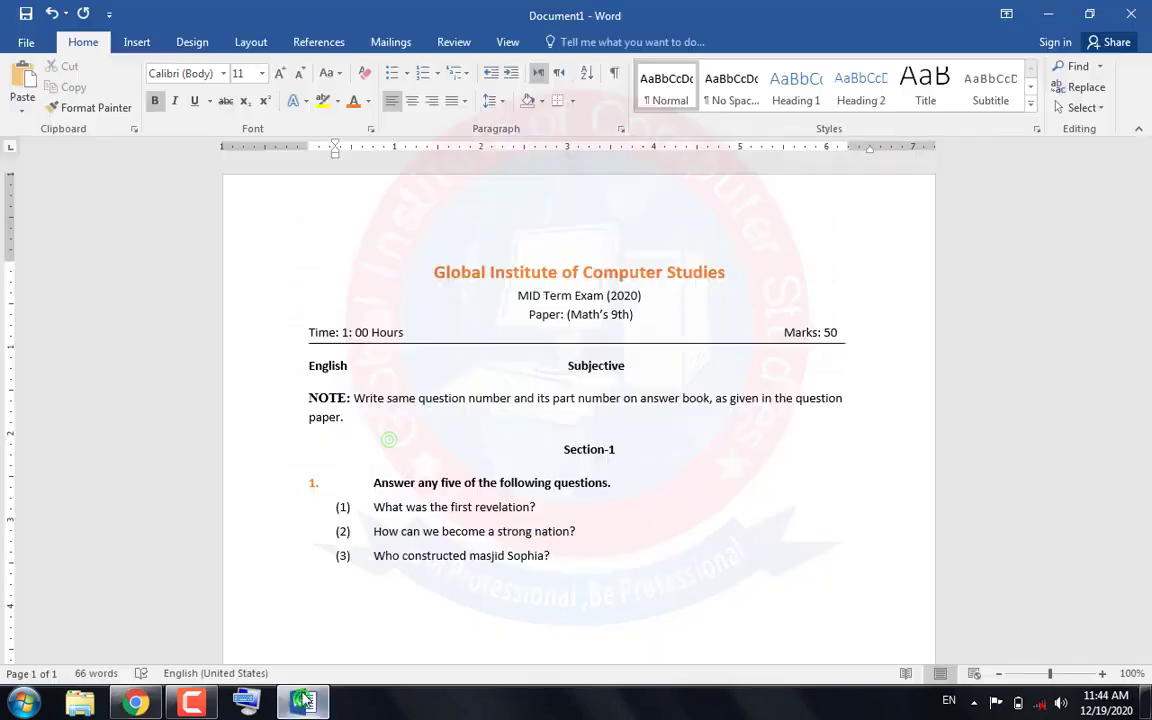
left_click(22, 82)
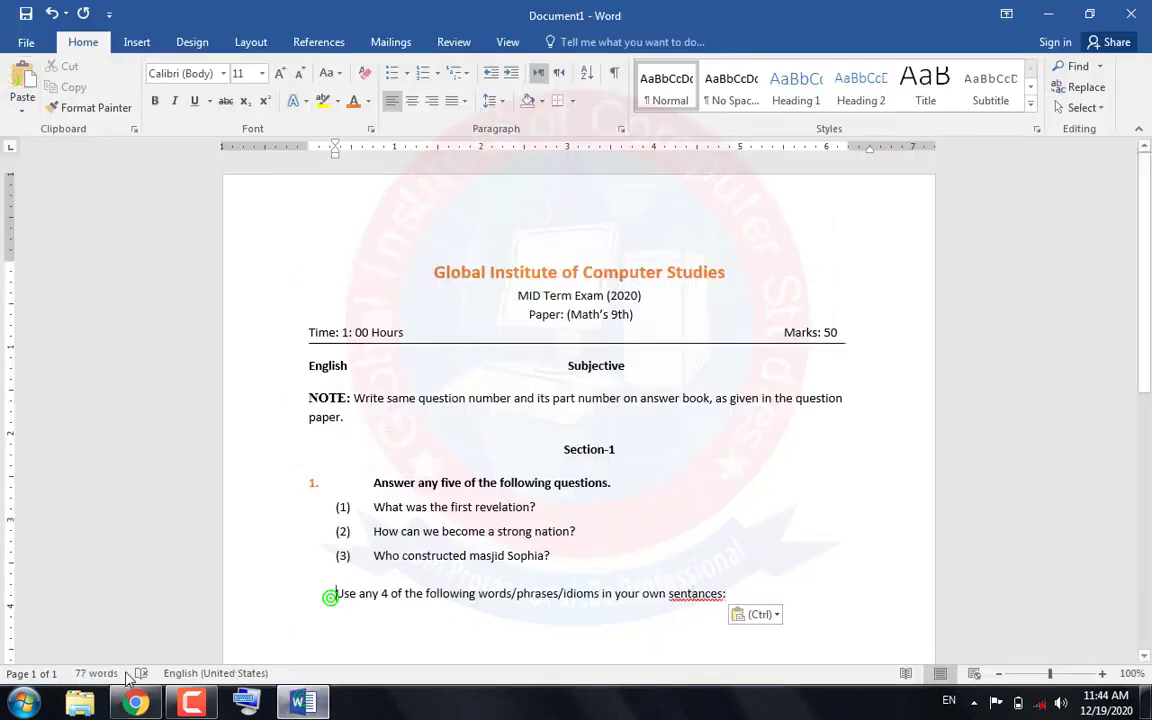
Put the question number "5." before the "Use any 4 of the following words/phrases/idioms" line
left_click(135, 703)
left_click(175, 583)
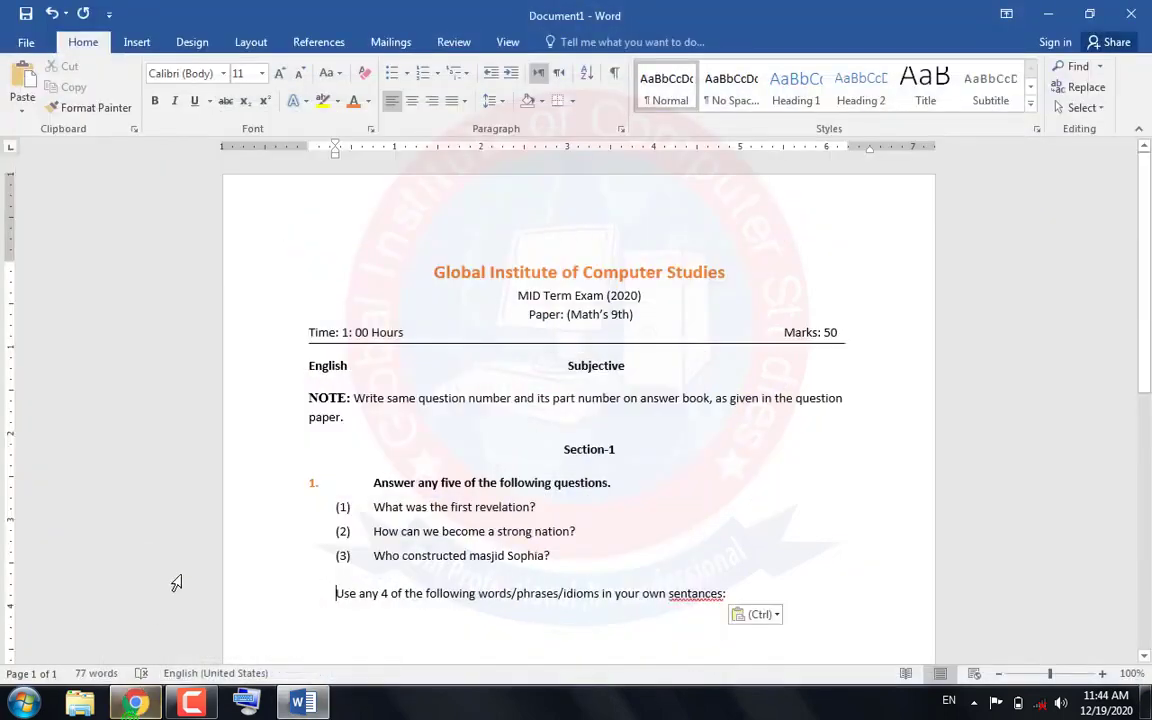
type("5.")
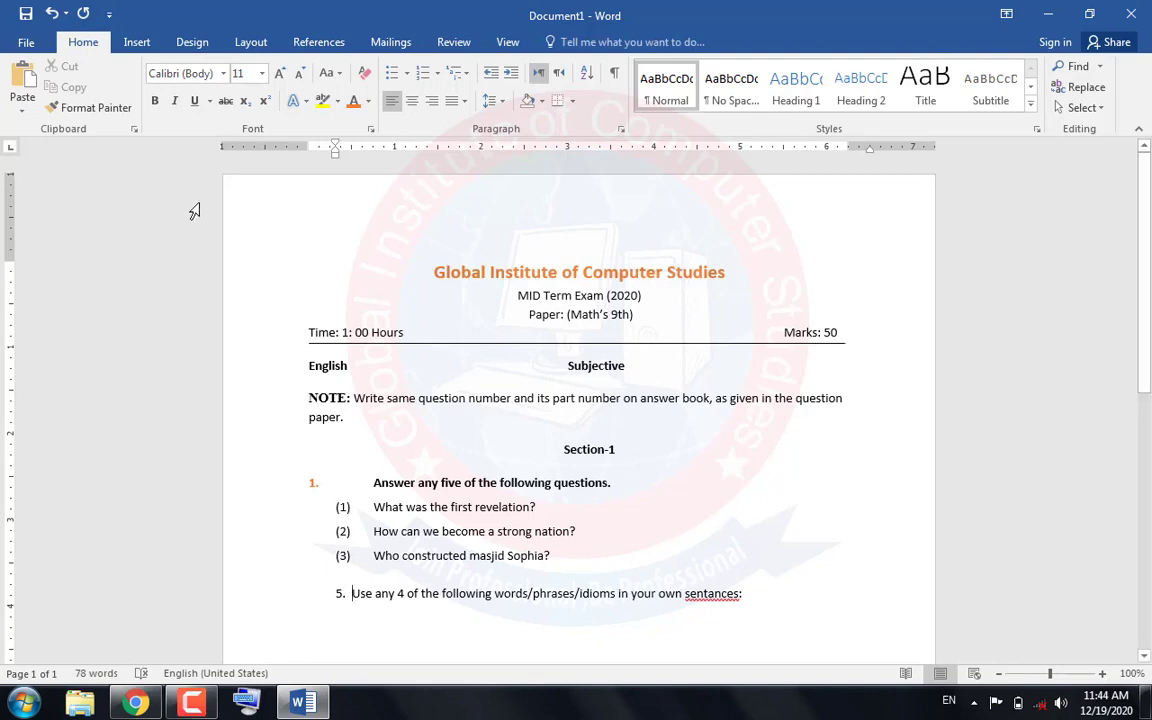
Indent question 5 so its number starts at the page margin and its text lines up with question 1's text
mouse_move(336, 146)
left_mouse_down()
mouse_move(307, 146)
mouse_move(378, 165)
mouse_move(333, 171)
mouse_move(309, 146)
left_mouse_up()
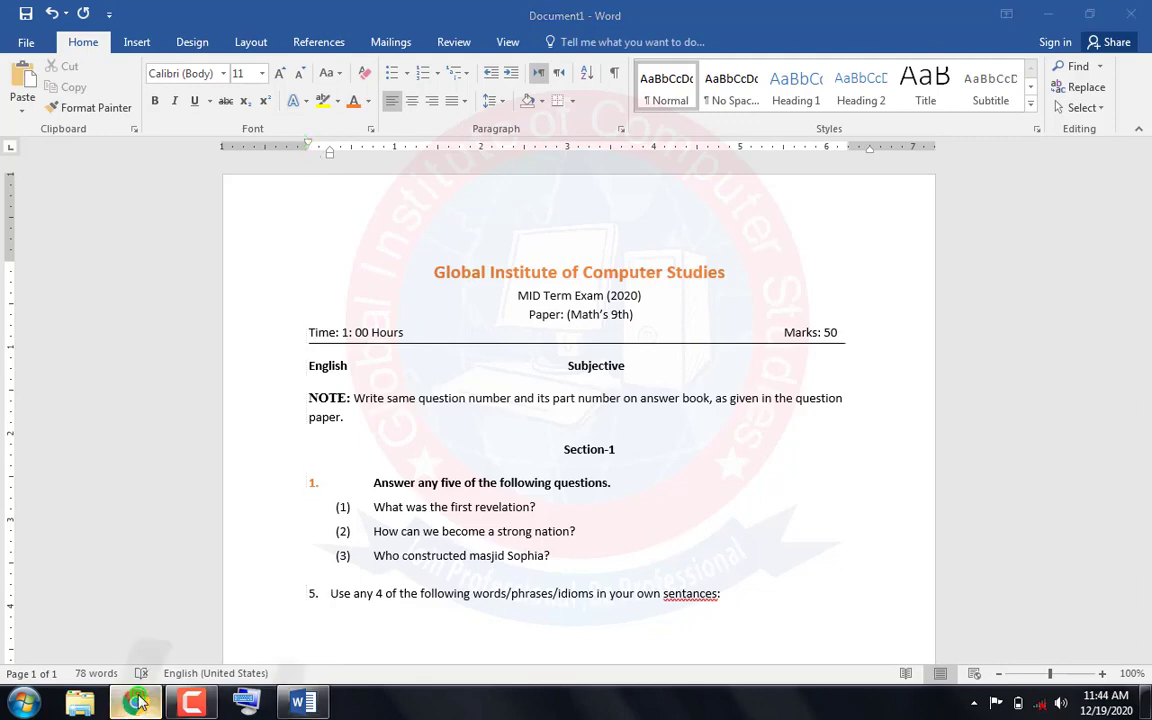
left_click(137, 703)
left_click(137, 703)
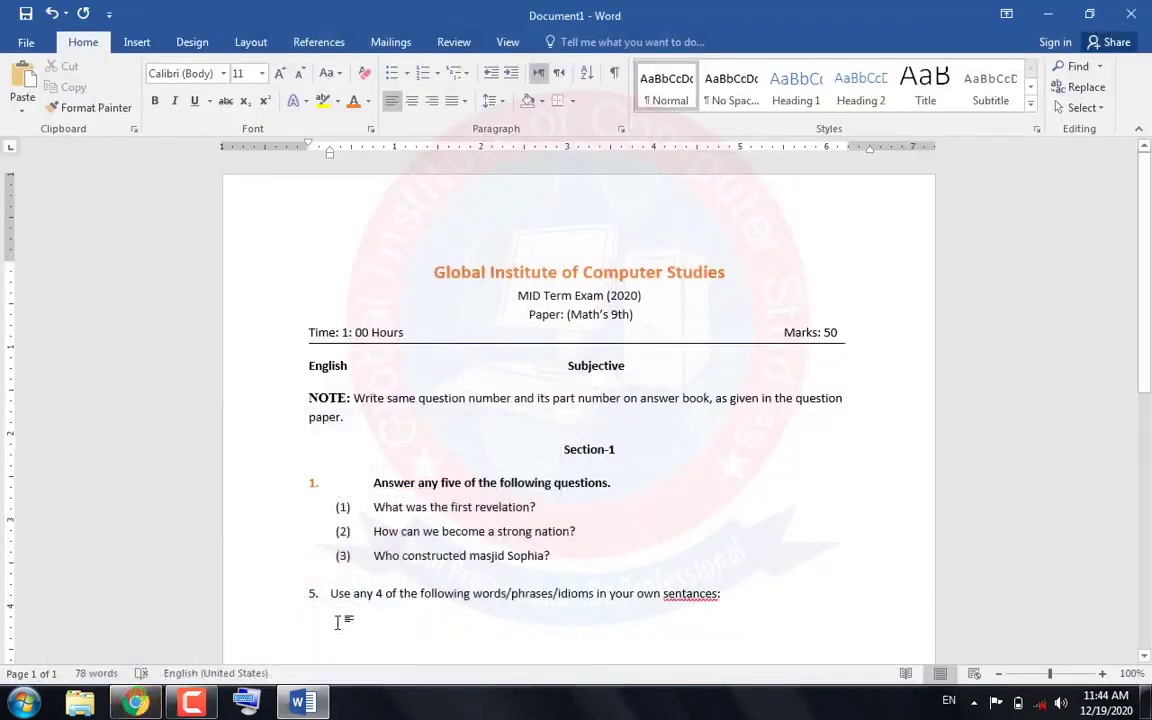
mouse_move(334, 159)
left_mouse_down()
mouse_move(404, 162)
mouse_move(375, 171)
mouse_move(290, 146)
mouse_move(308, 147)
left_mouse_up()
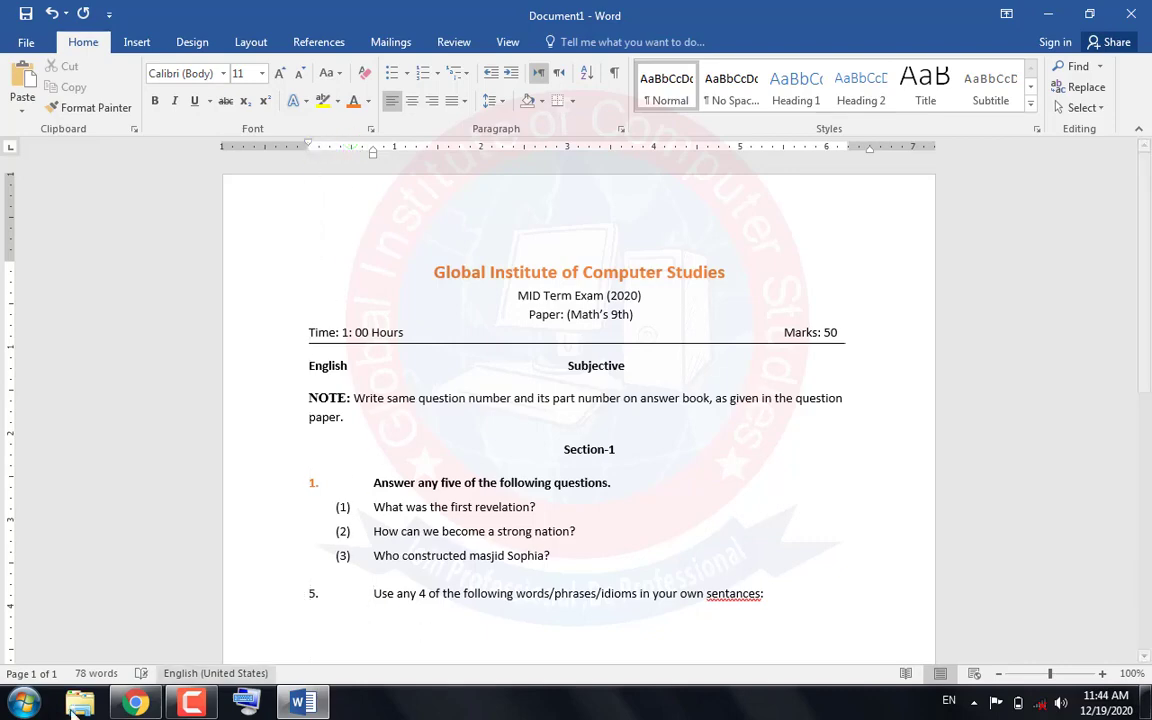
Check question 5 in the assignment PDF, then make the whole question 5 line bold in Word and start a new line below it
left_click(122, 705)
left_click(122, 705)
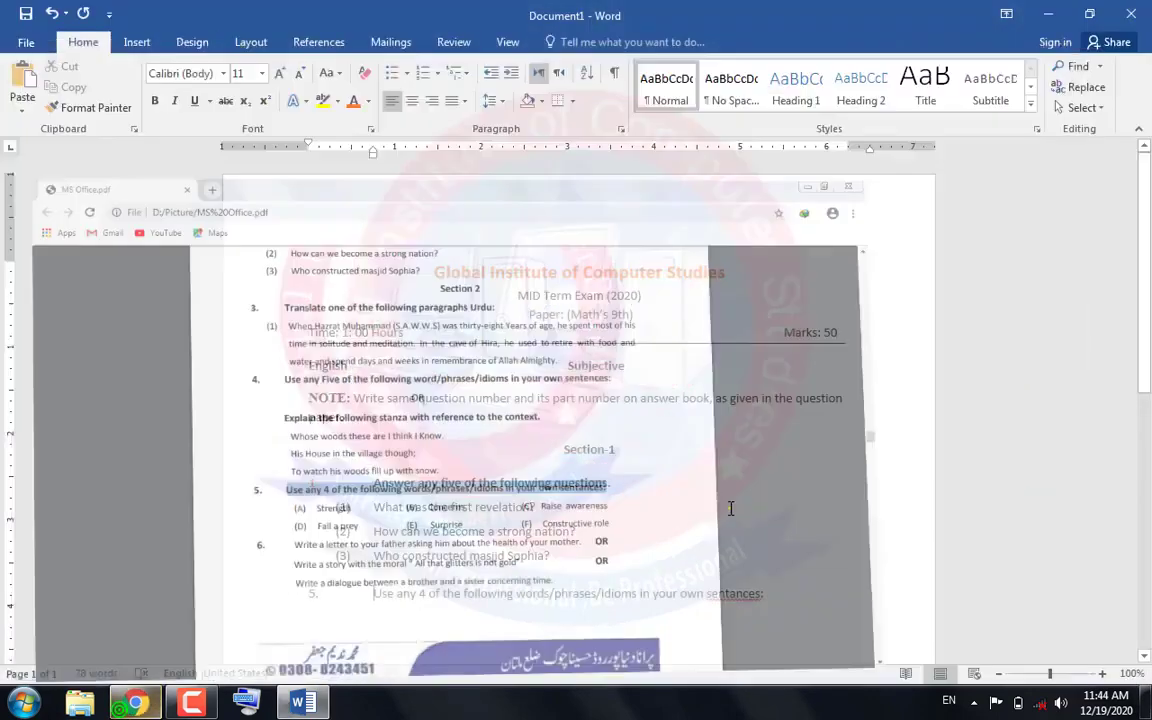
left_click_drag(785, 597, 268, 595)
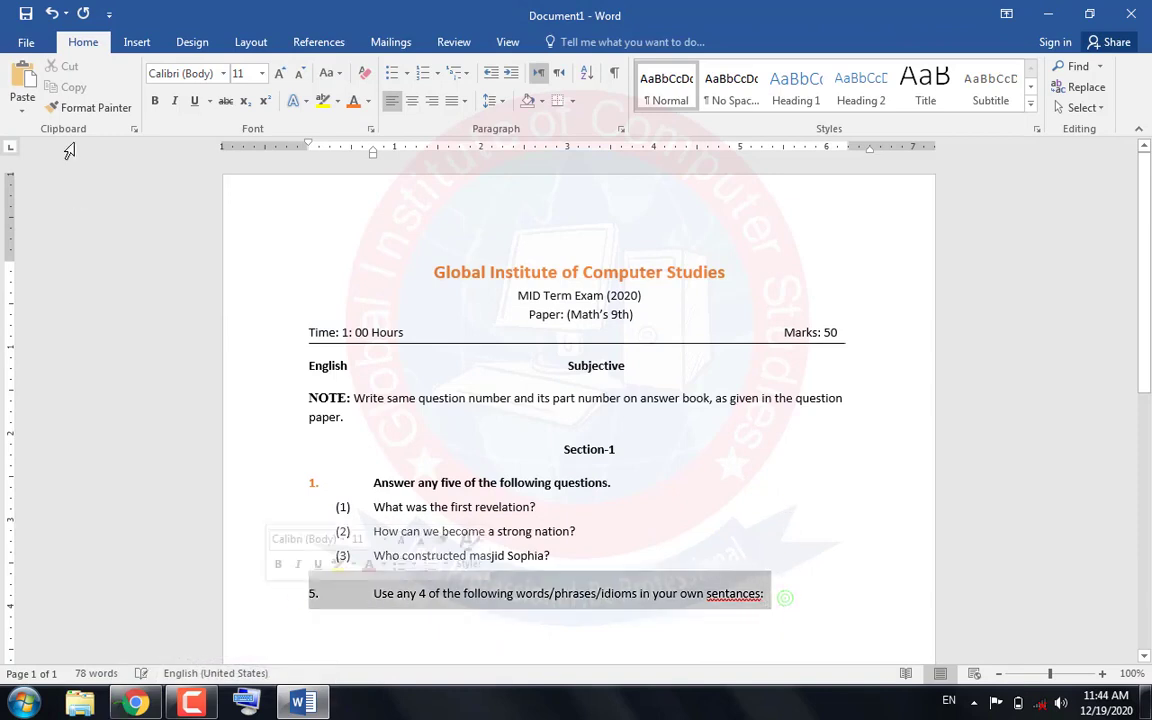
key("ctrl+b")
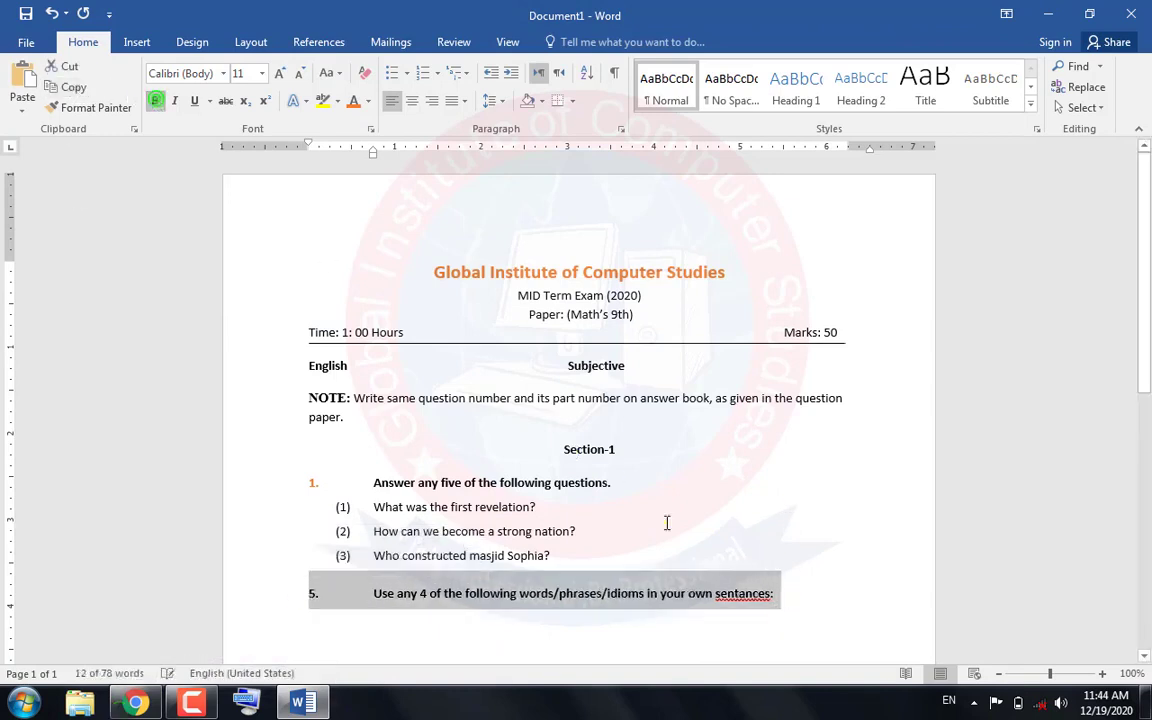
left_click(802, 594)
key("Return")
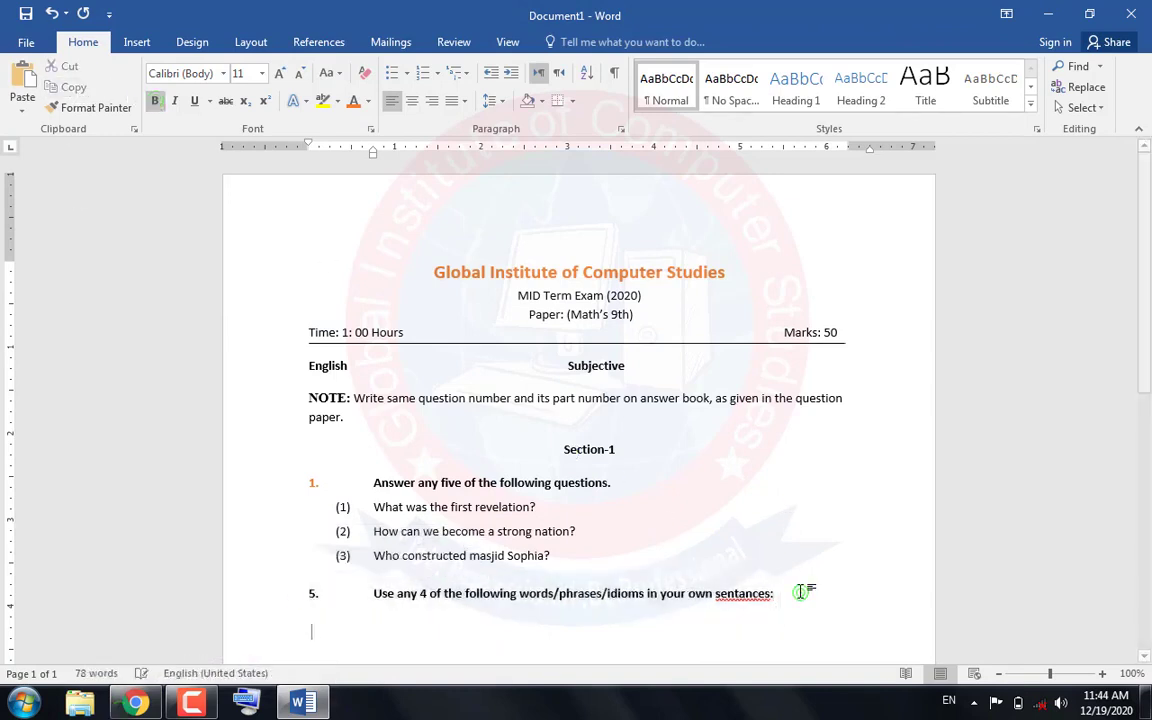
Copy "Strength" from question 5 in the assignment PDF and add it in Word below question 5 as tab-aligned option (A)
left_click(136, 703)
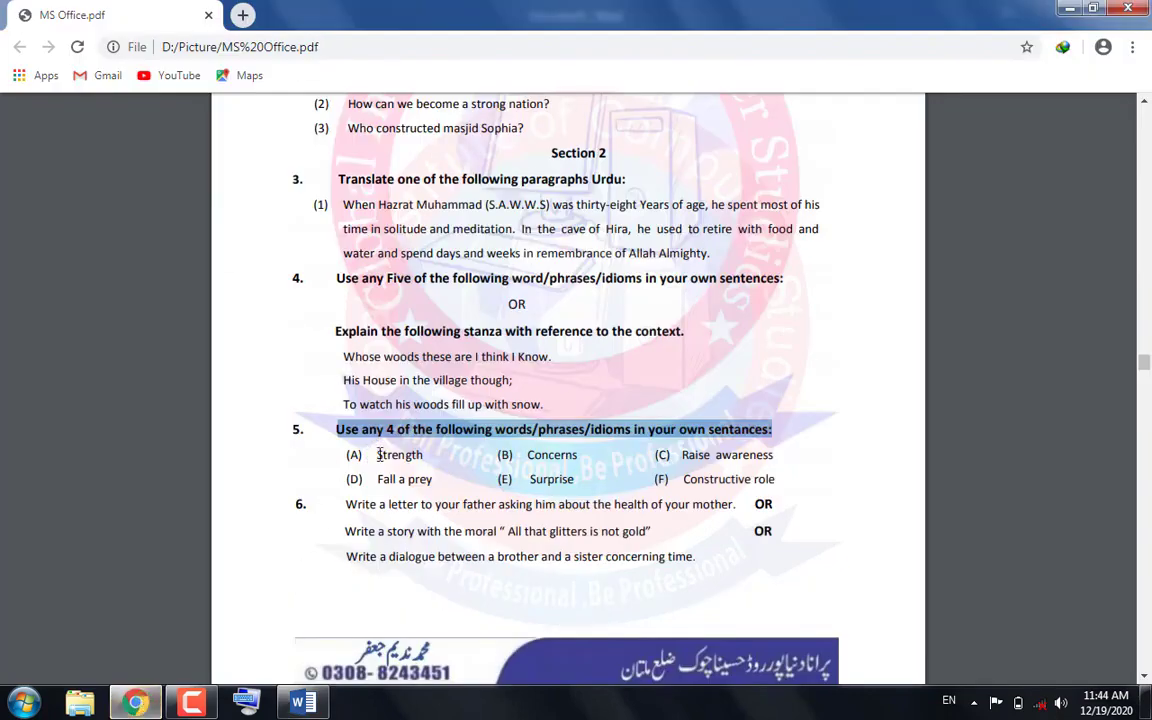
left_click(378, 454)
left_click_drag(427, 456, 376, 455)
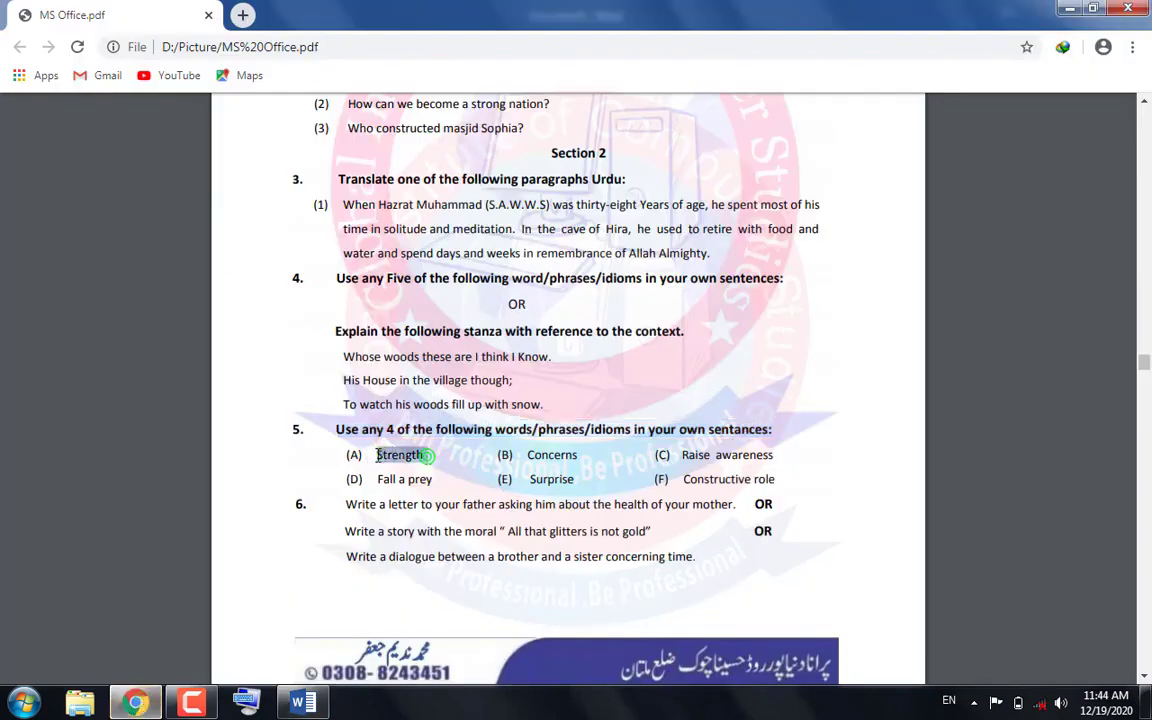
right_click(384, 460)
left_click(398, 470)
left_click(314, 707)
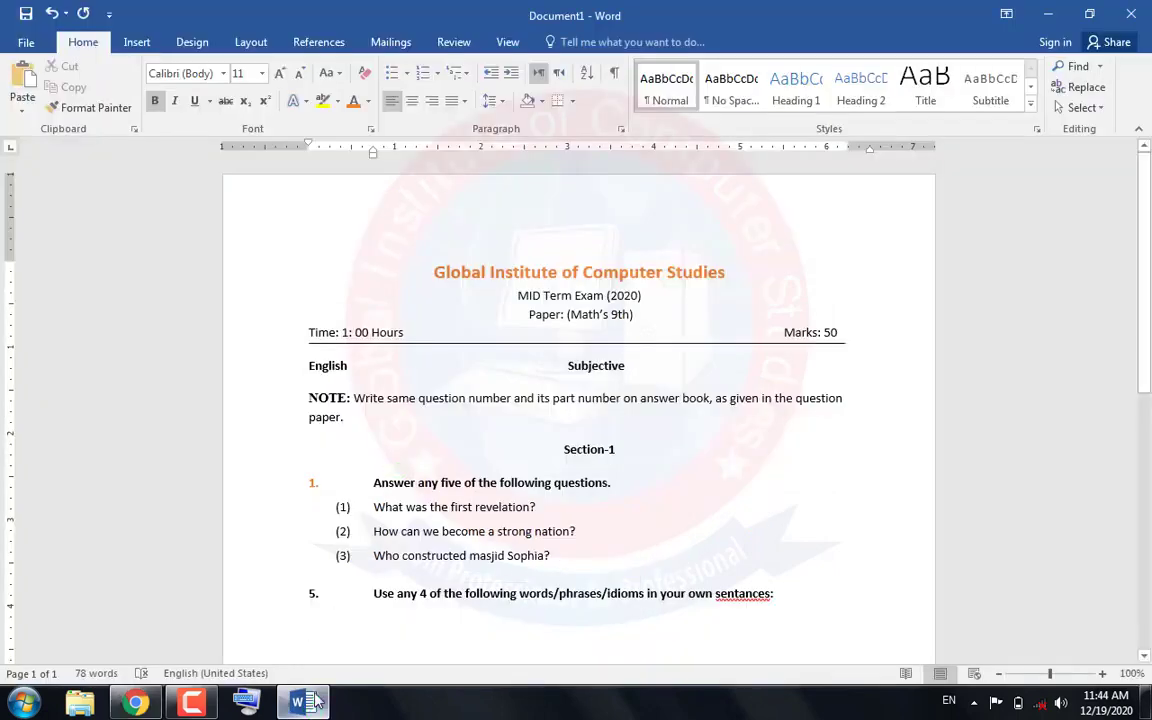
type("(A")
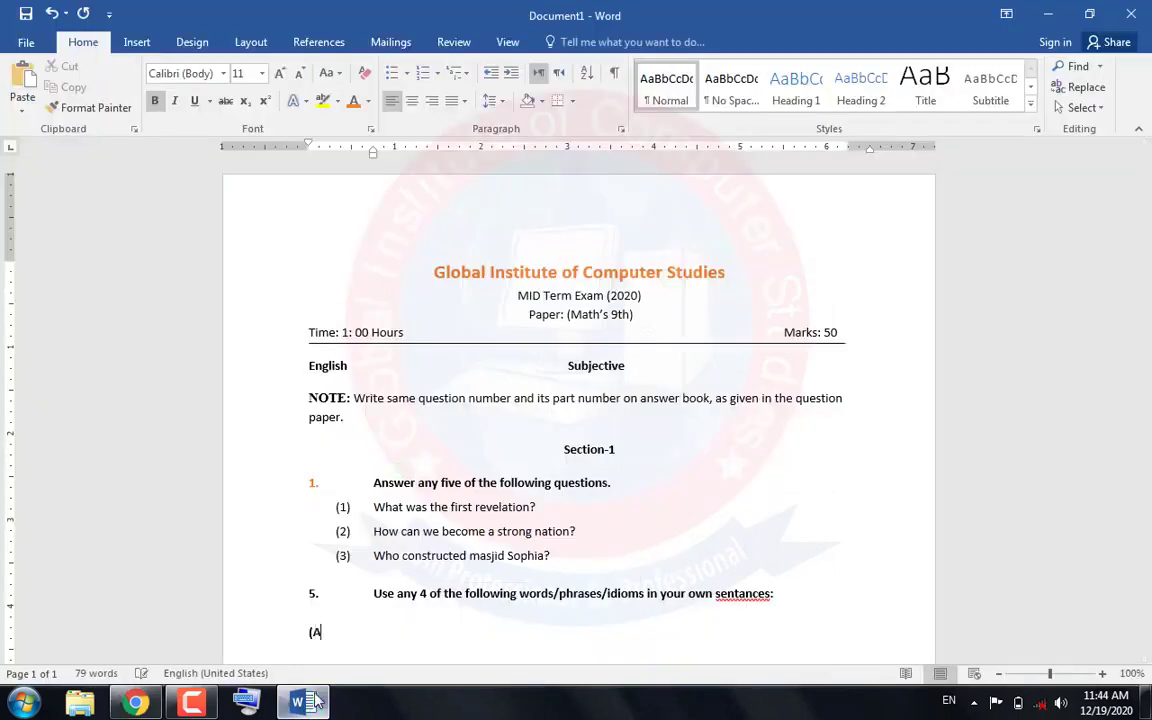
type(")")
key("ctrl+v")
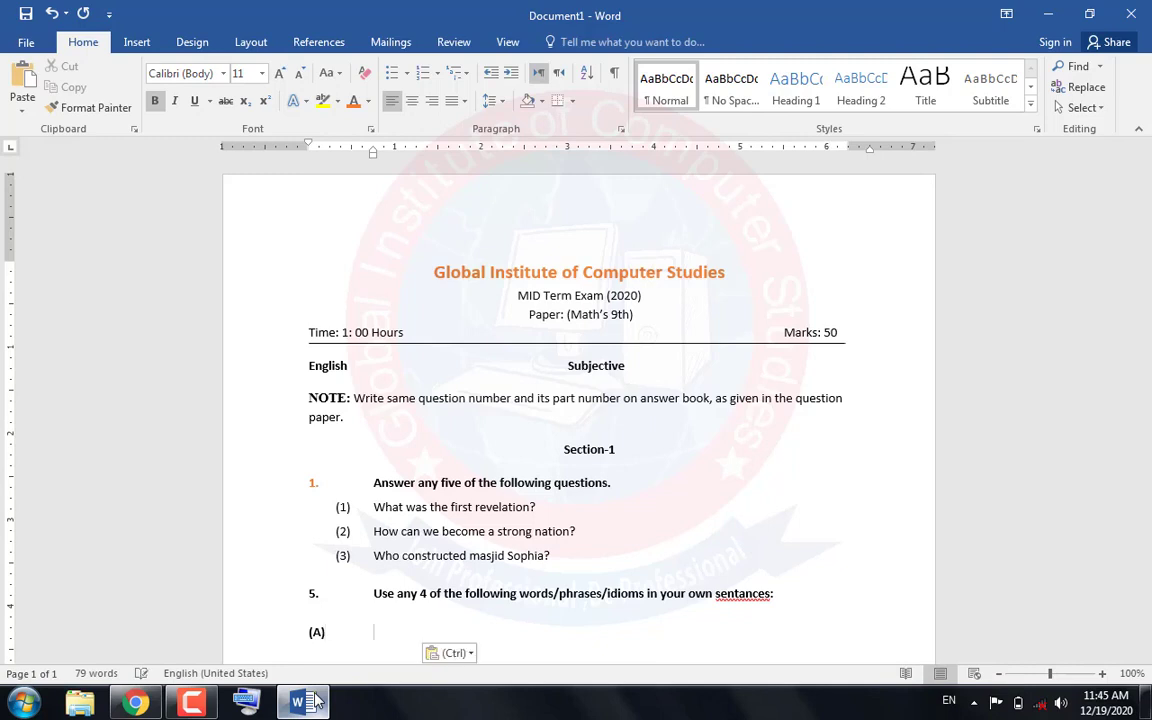
key("Tab")
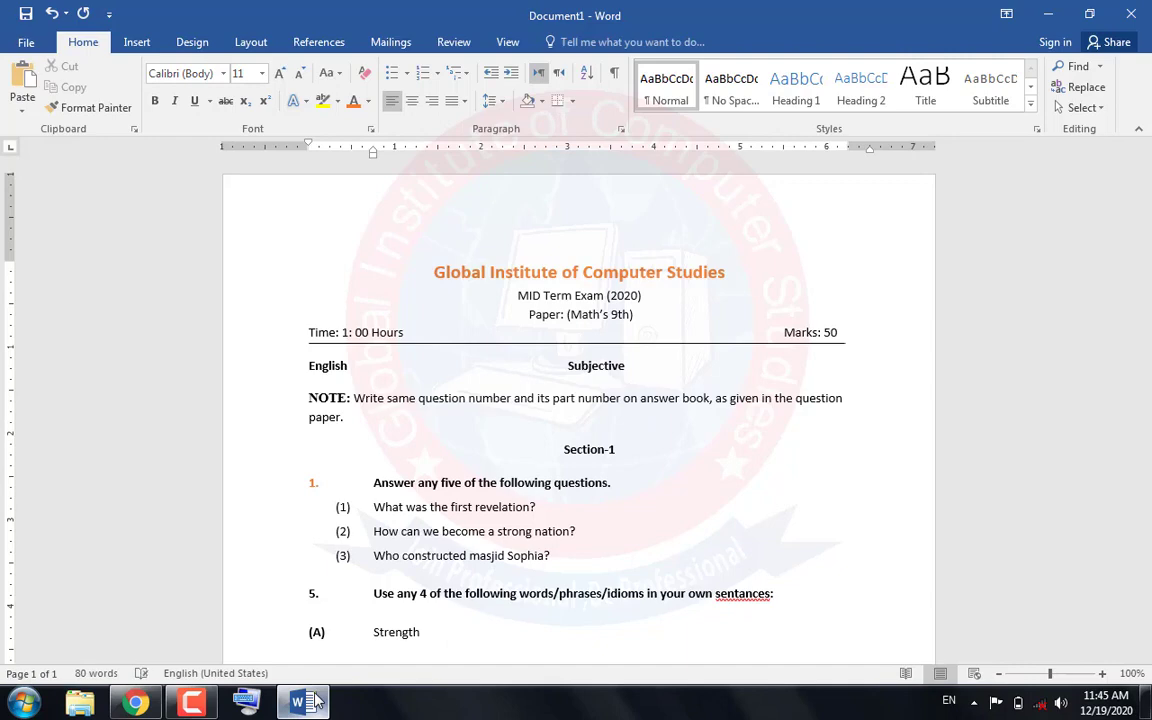